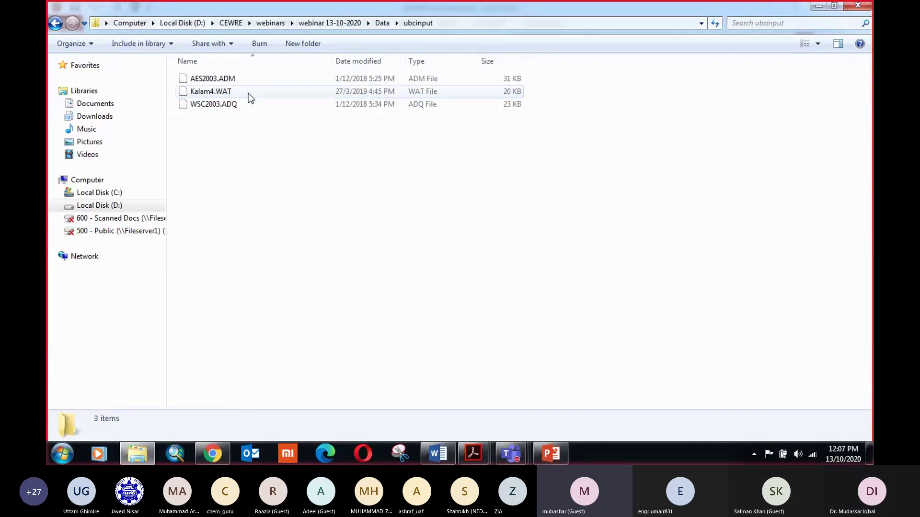
# Open the Kalam4.WAT file from the ubcinput folder in Notepad++
pyautogui.click(248, 93)
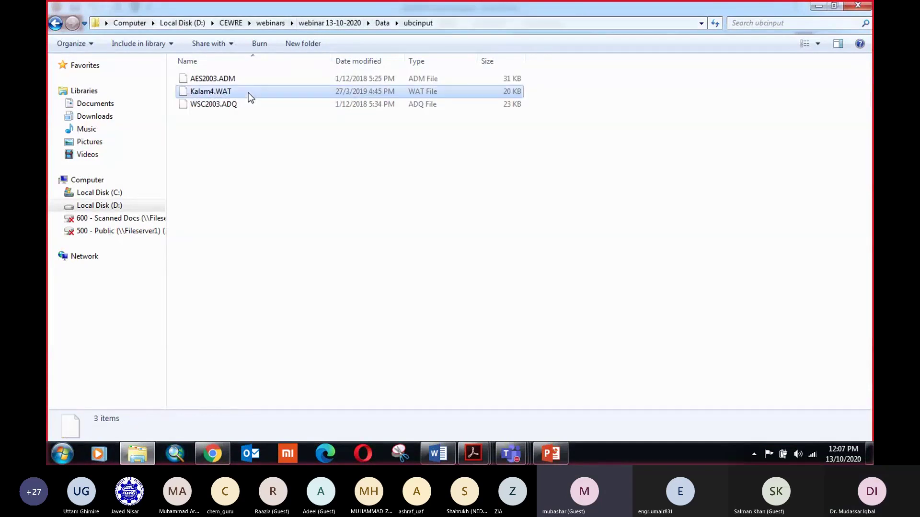
pyautogui.rightClick(248, 93)
pyautogui.click(286, 141)
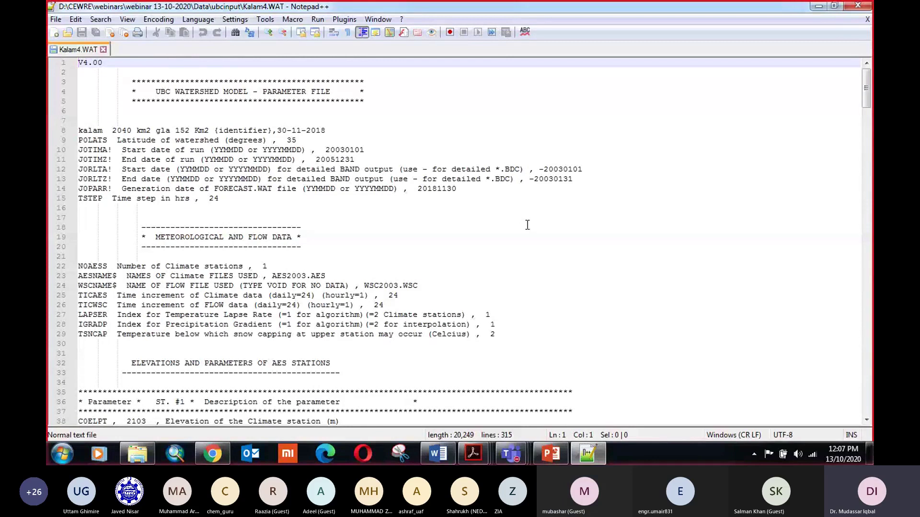
# Examine the parameter file from the climate station elevations through the meteorological distribution sections to the snowmelt function
pyautogui.scroll(-11, 535, 249)
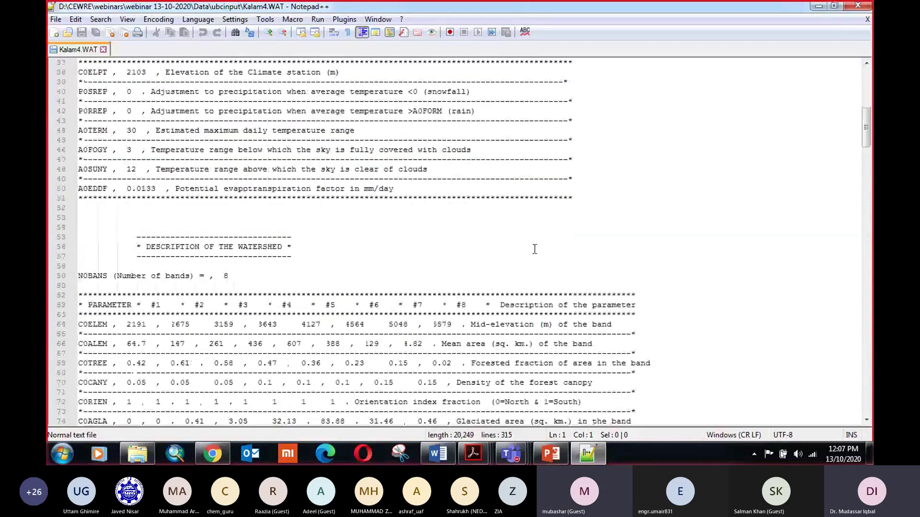
pyautogui.scroll(-10, 535, 249)
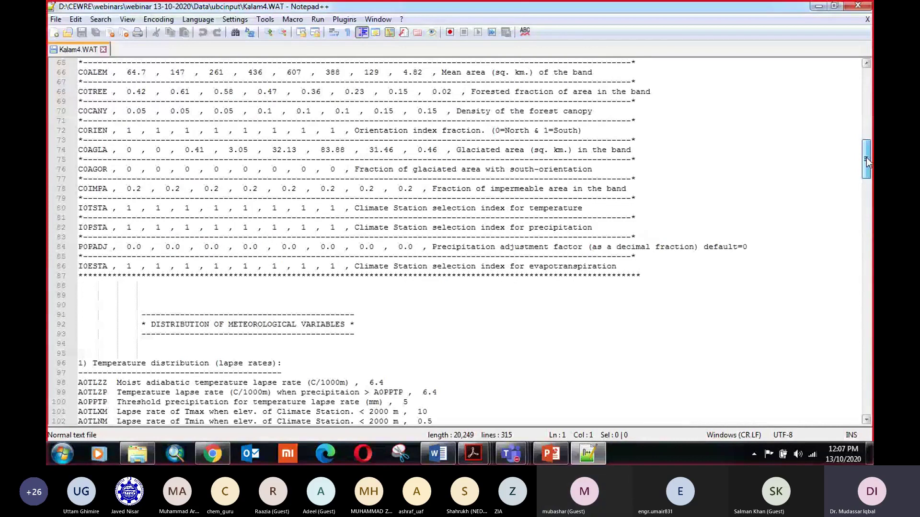
pyautogui.moveTo(866, 162); pyautogui.dragTo(866, 188)
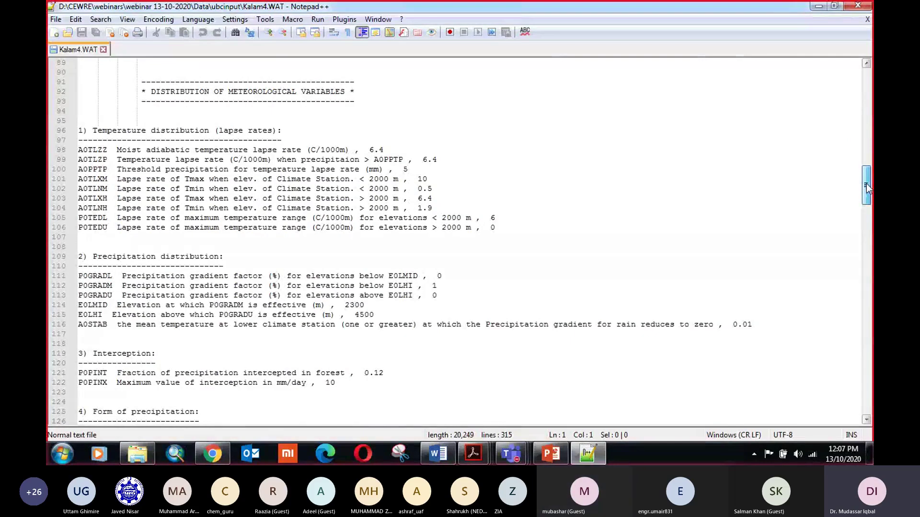
pyautogui.moveTo(866, 188); pyautogui.dragTo(868, 215)
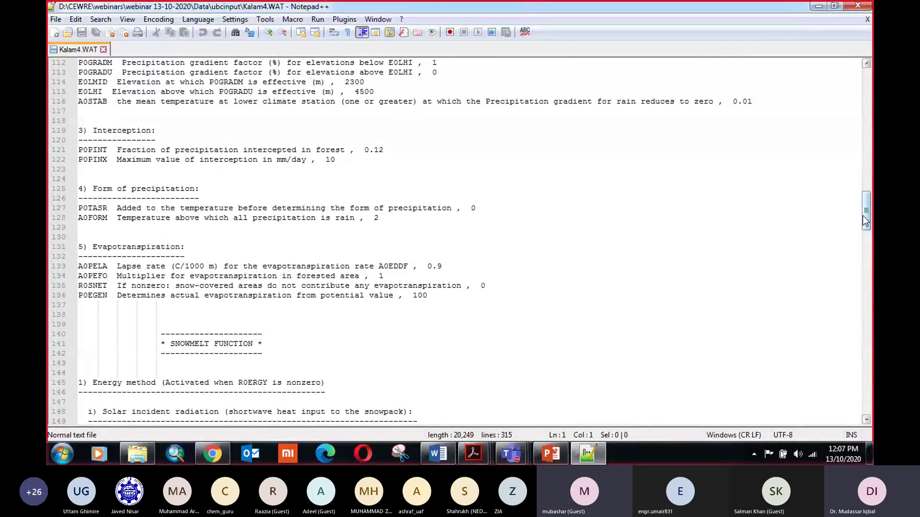
pyautogui.moveTo(864, 221); pyautogui.dragTo(864, 235)
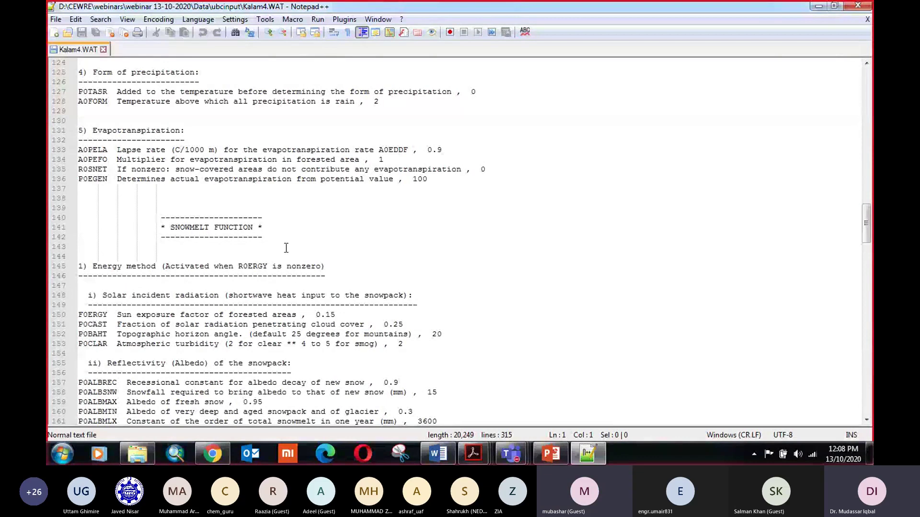
pyautogui.click(280, 205)
pyautogui.click(278, 192)
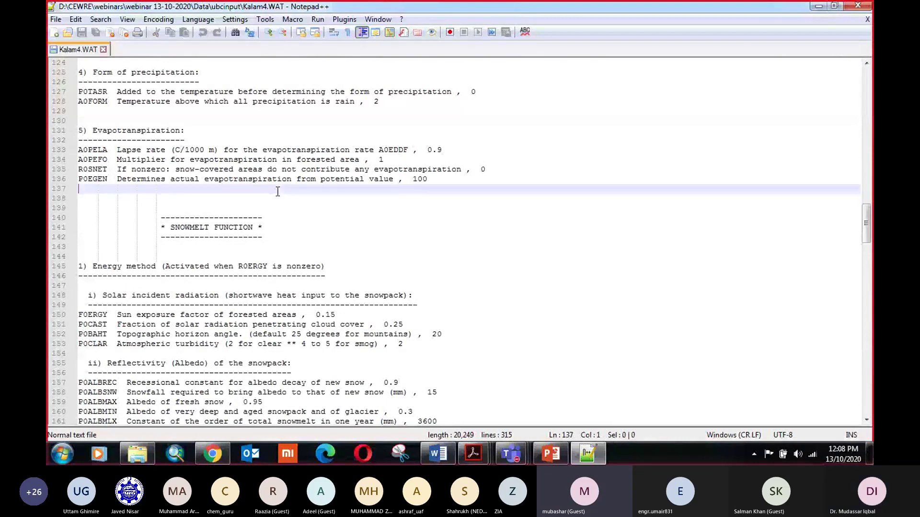
# Return to the start of the parameter file and place the cursor on the TSTEP time step line
pyautogui.scroll(11, 278, 193)
pyautogui.scroll(8, 277, 192)
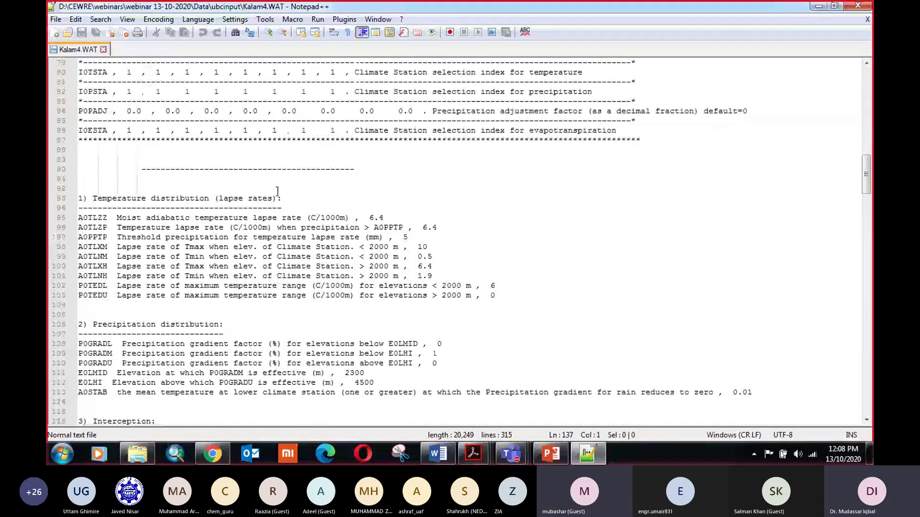
pyautogui.scroll(8, 278, 192)
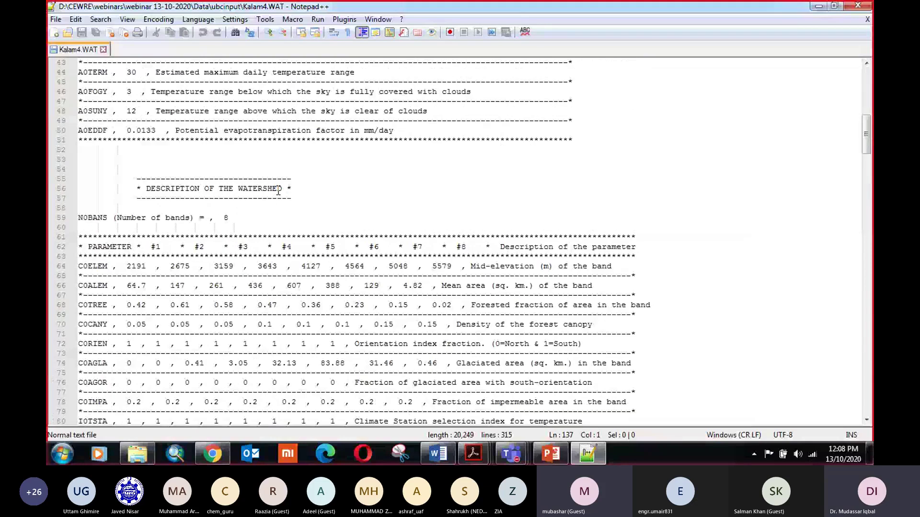
pyautogui.scroll(14, 278, 192)
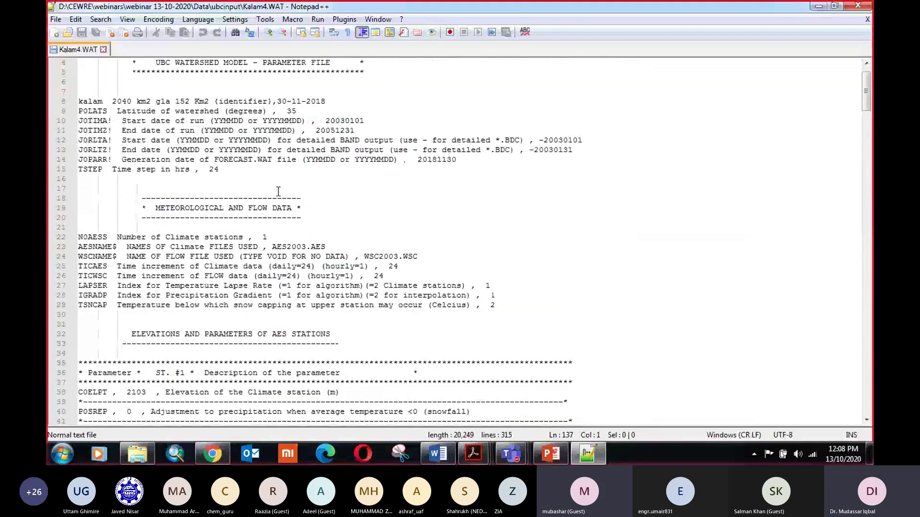
pyautogui.click(234, 207)
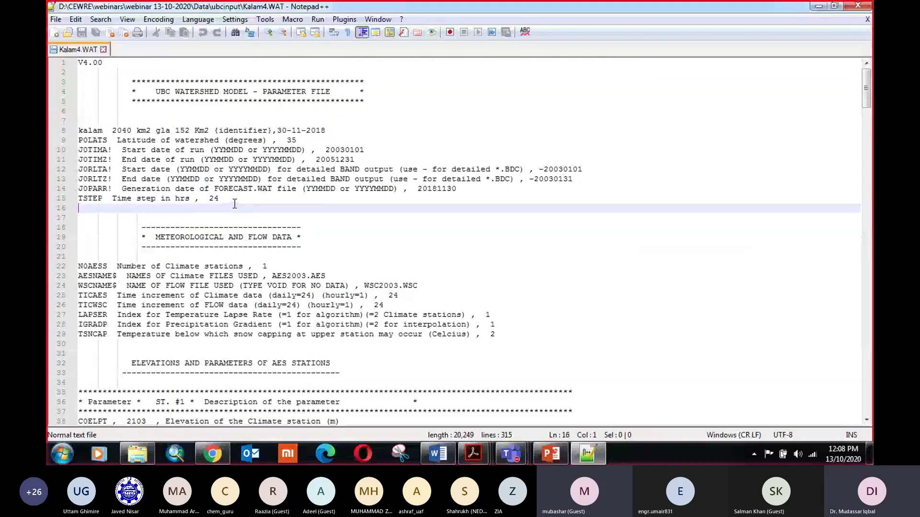
pyautogui.click(235, 202)
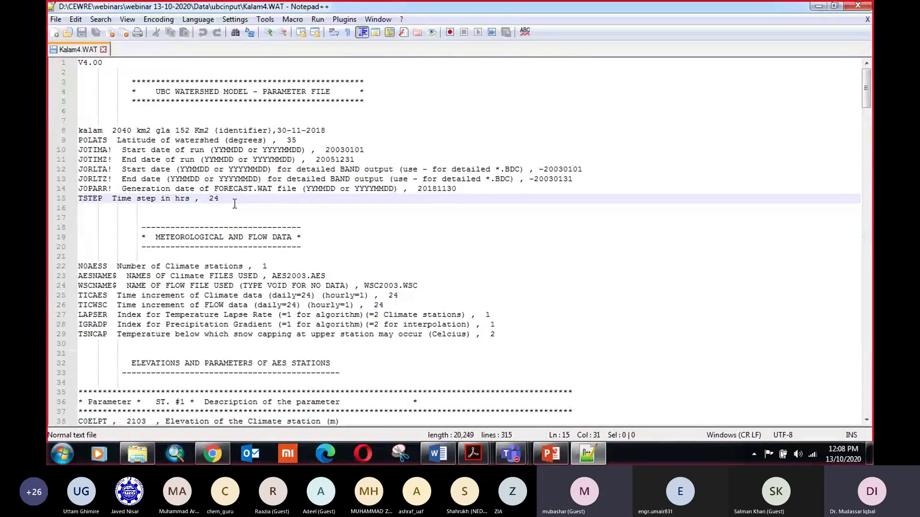
# Review the meteorological and flow data, station parameters and watershed band description, down to the distribution of meteorological variables
pyautogui.scroll(-4, 235, 203)
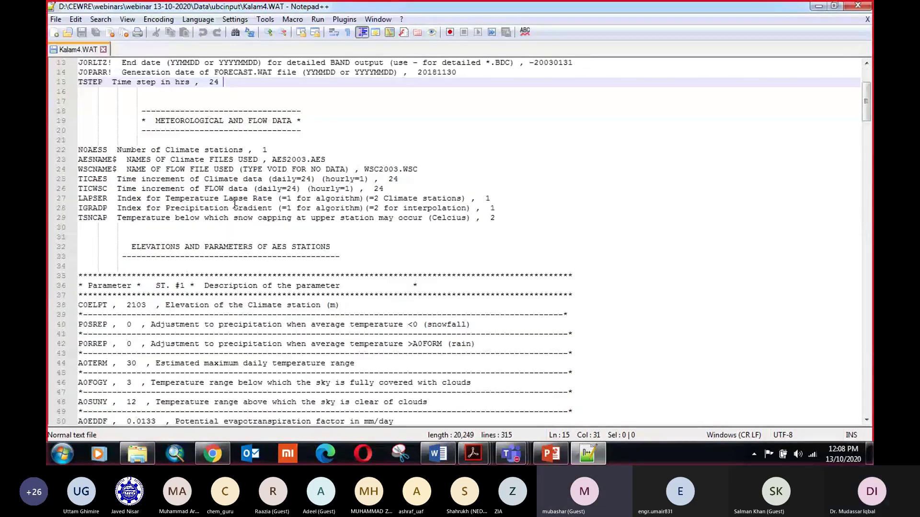
pyautogui.click(496, 215)
pyautogui.scroll(-5, 438, 233)
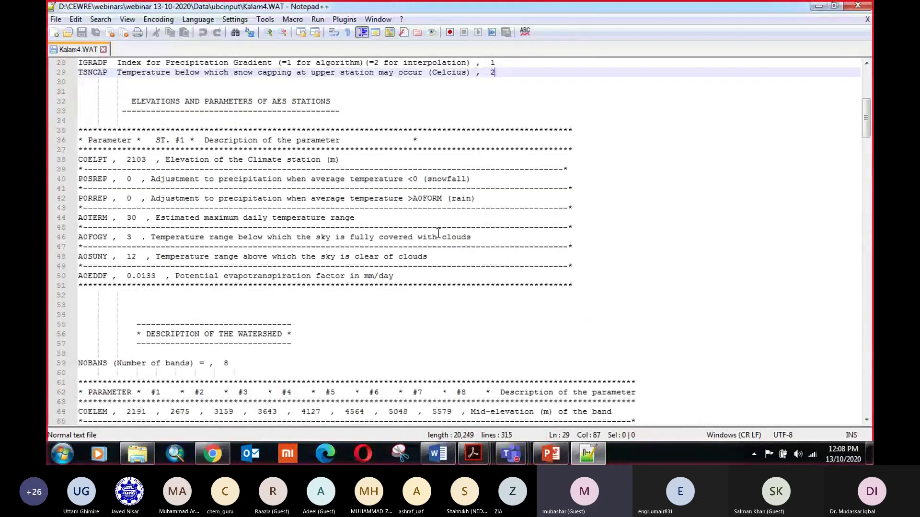
pyautogui.scroll(-6, 437, 237)
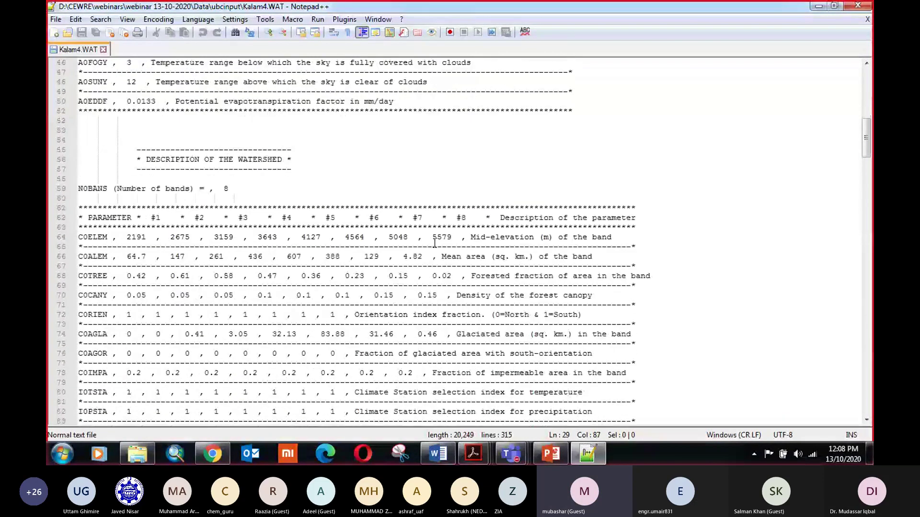
pyautogui.scroll(-2, 434, 242)
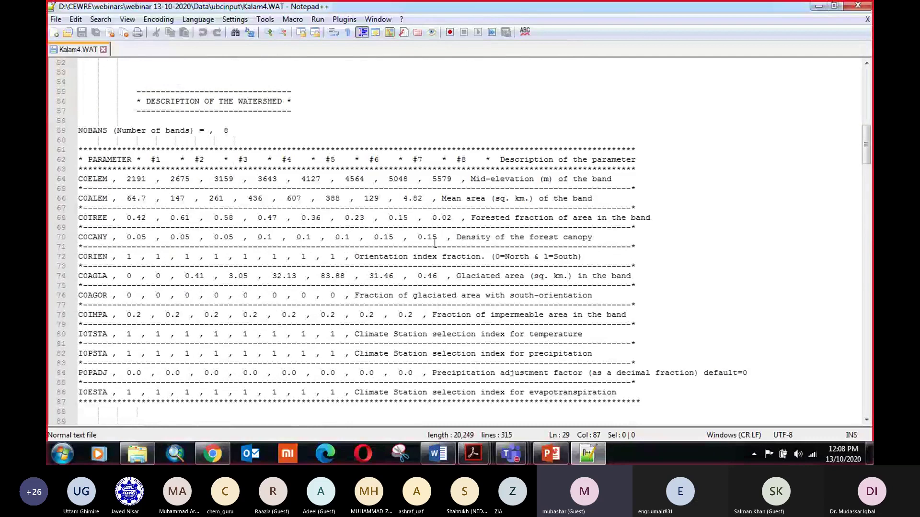
pyautogui.scroll(-11, 434, 243)
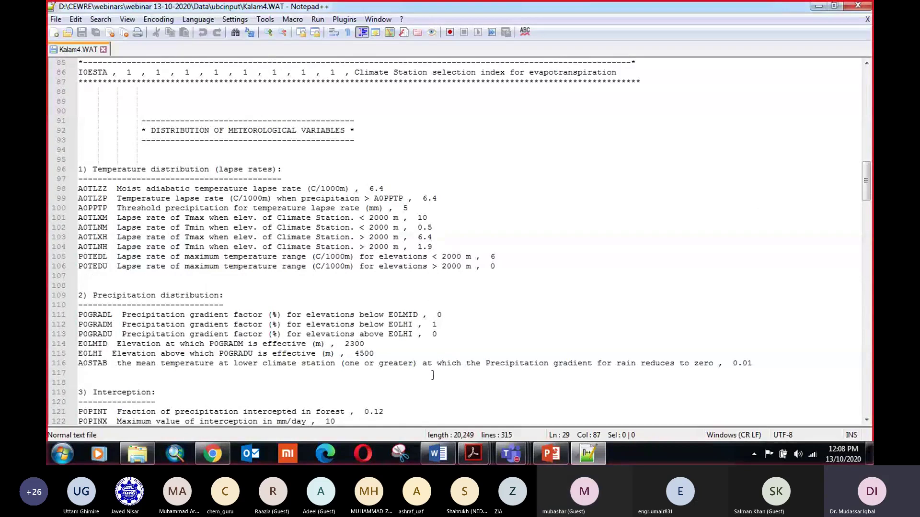
# Switch to quick1976.pdf in Adobe Acrobat and highlight snowmelt equation [5] on page 4
pyautogui.moveTo(465, 453)
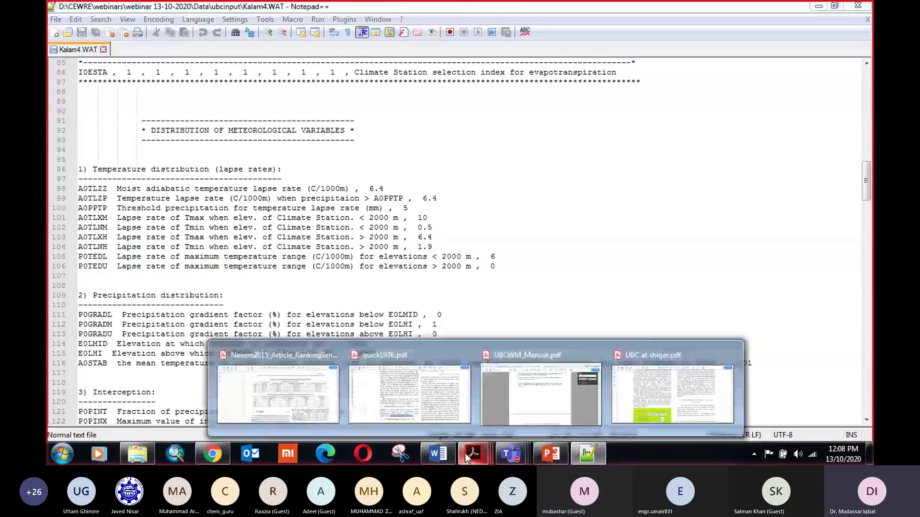
pyautogui.moveTo(420, 407)
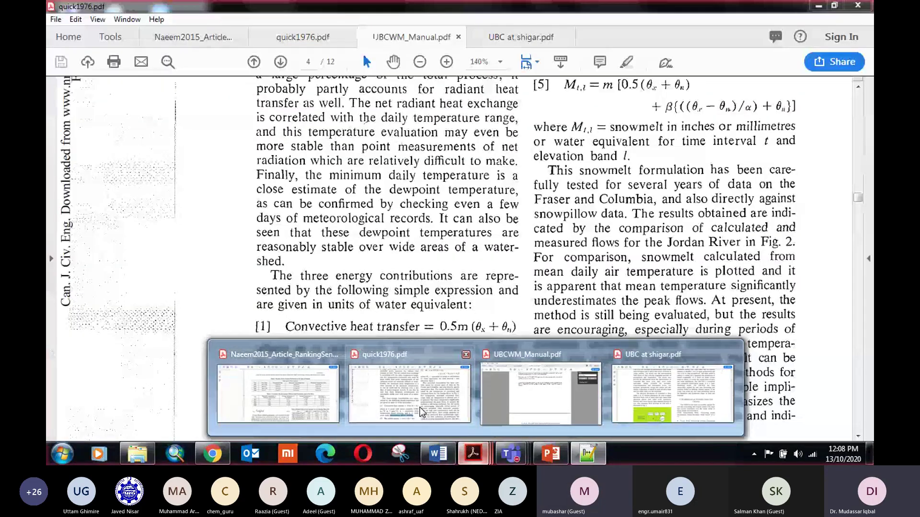
pyautogui.click(420, 407)
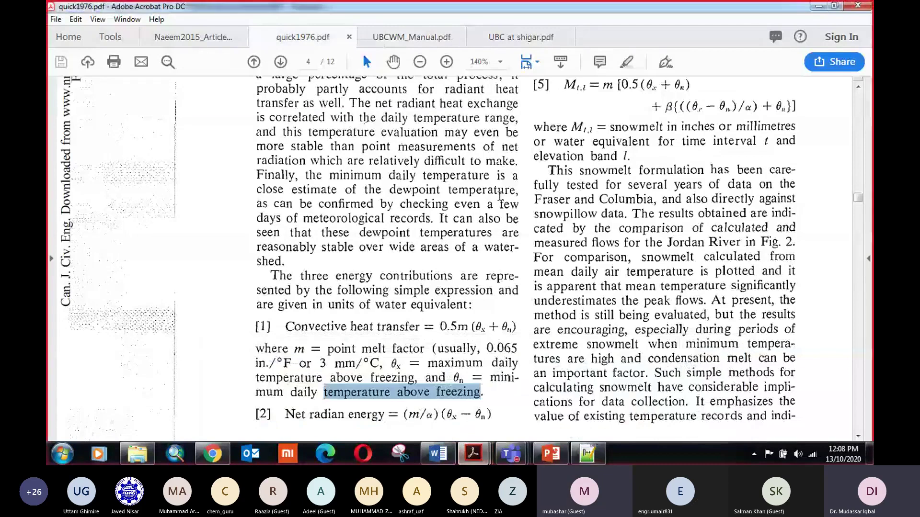
pyautogui.click(620, 110)
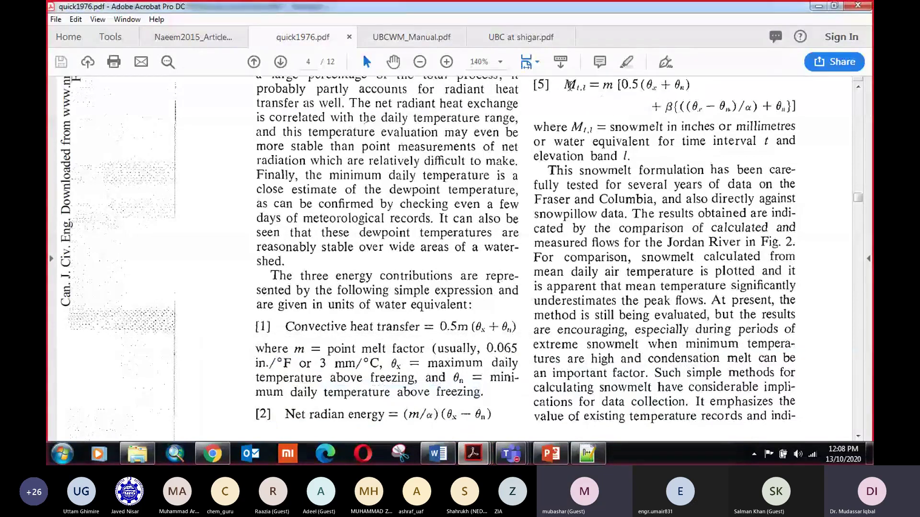
pyautogui.moveTo(566, 86); pyautogui.dragTo(728, 100)
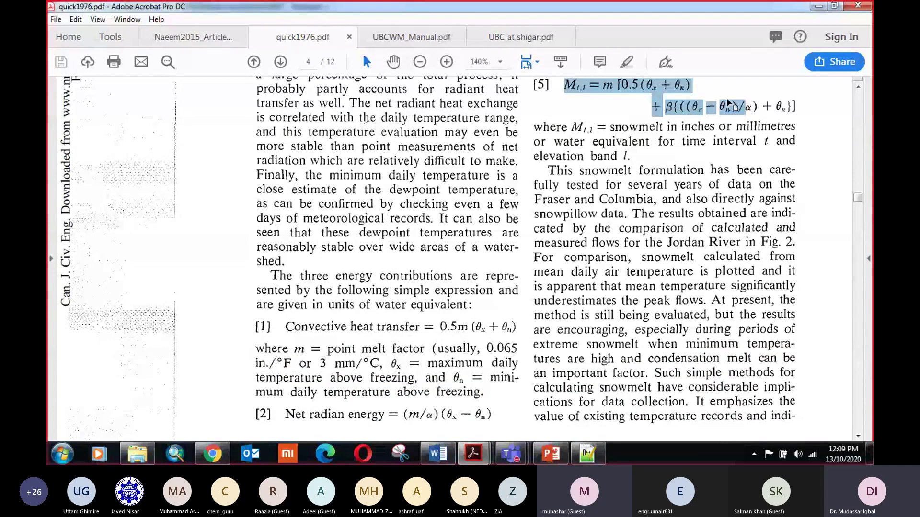
# Switch back to Kalam4.WAT in Notepad++ and examine the P0TEDL and P0TEDU temperature range lapse rates and the precipitation parameters below them
pyautogui.hotkey('alt', 'Tab')
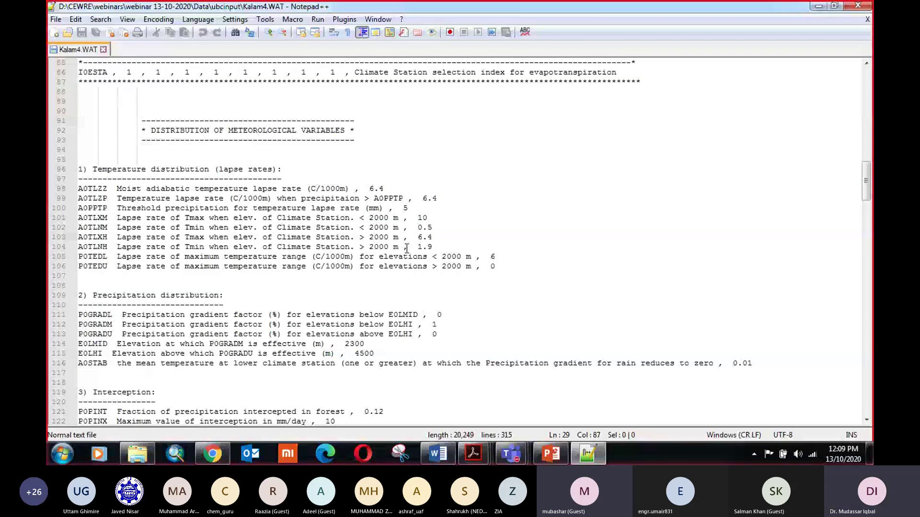
pyautogui.click(436, 266)
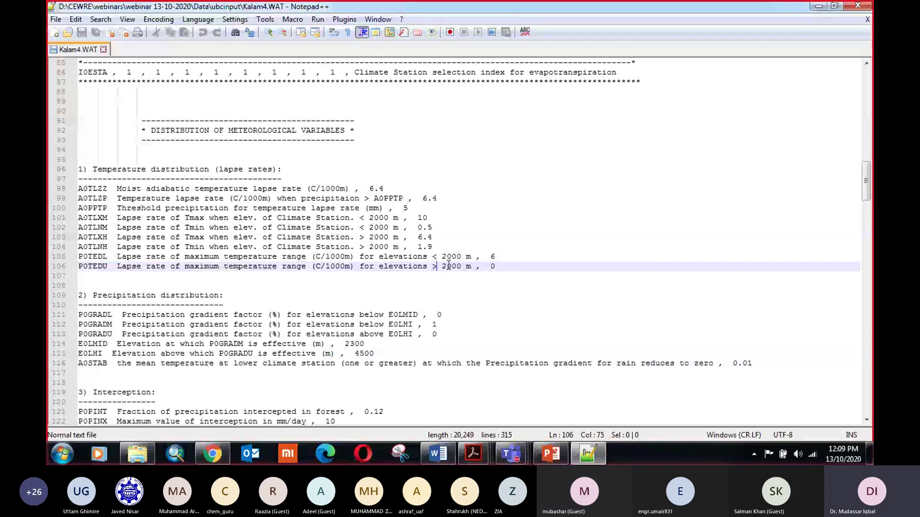
pyautogui.moveTo(436, 266); pyautogui.dragTo(154, 260)
pyautogui.click(129, 258)
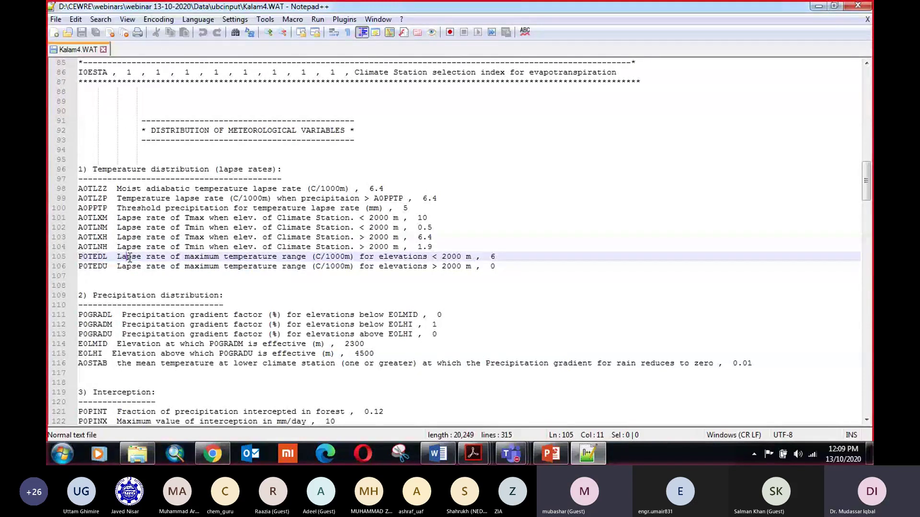
pyautogui.scroll(-4, 129, 257)
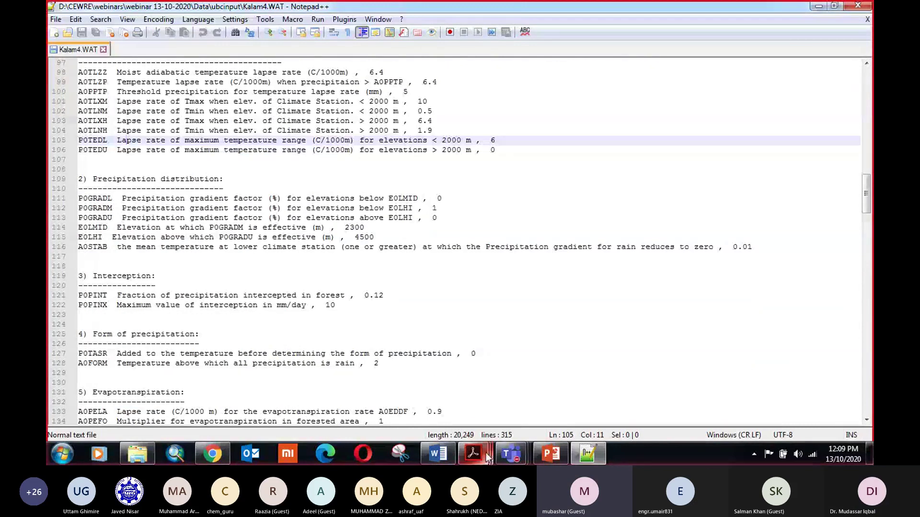
# Switch to the 20201013 webinar.pptx presentation in PowerPoint and look through the slide thumbnails near the end of the deck
pyautogui.moveTo(540, 453)
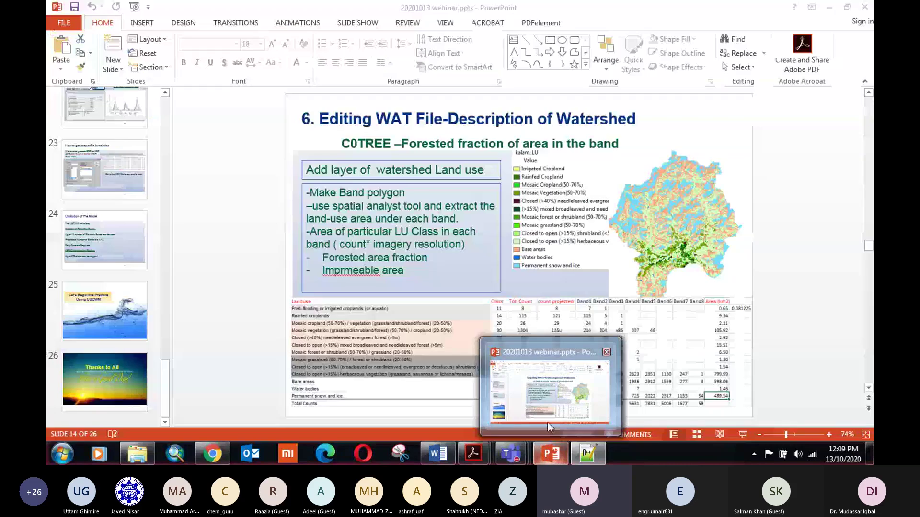
pyautogui.click(547, 422)
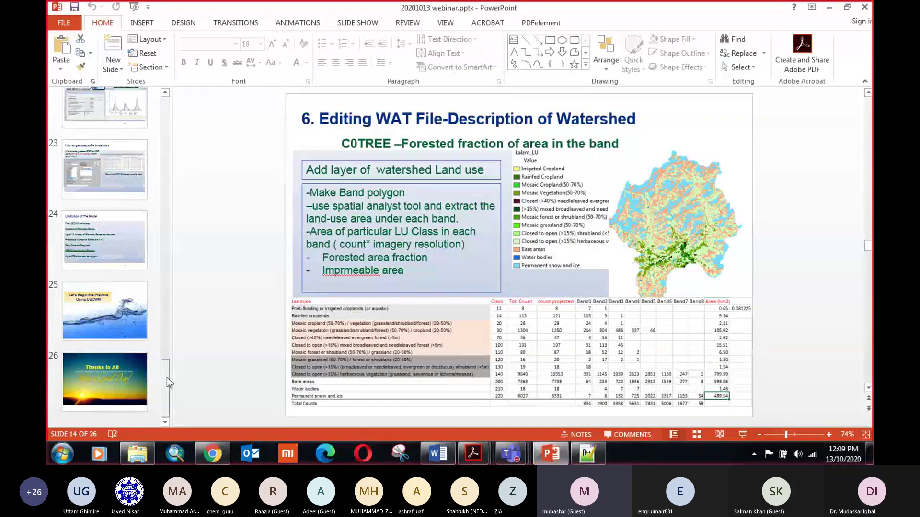
pyautogui.moveTo(167, 376); pyautogui.dragTo(169, 363)
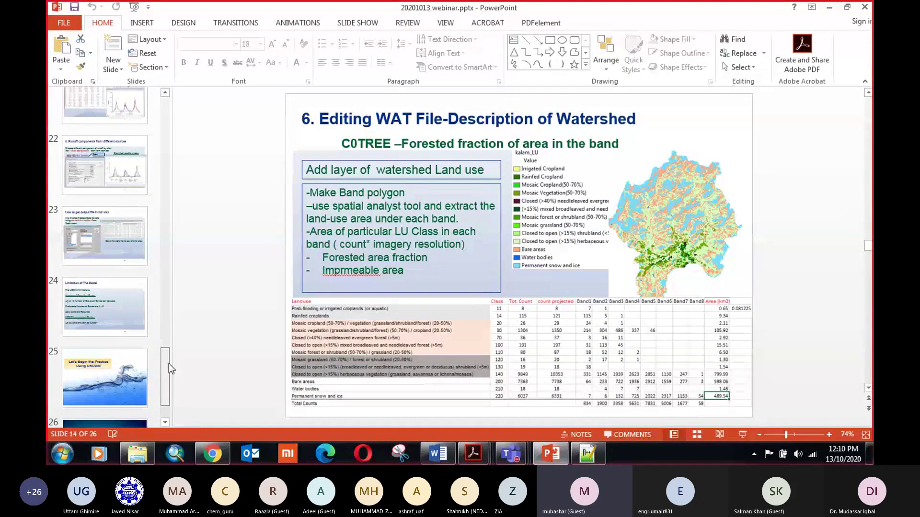
pyautogui.moveTo(169, 363); pyautogui.dragTo(169, 364)
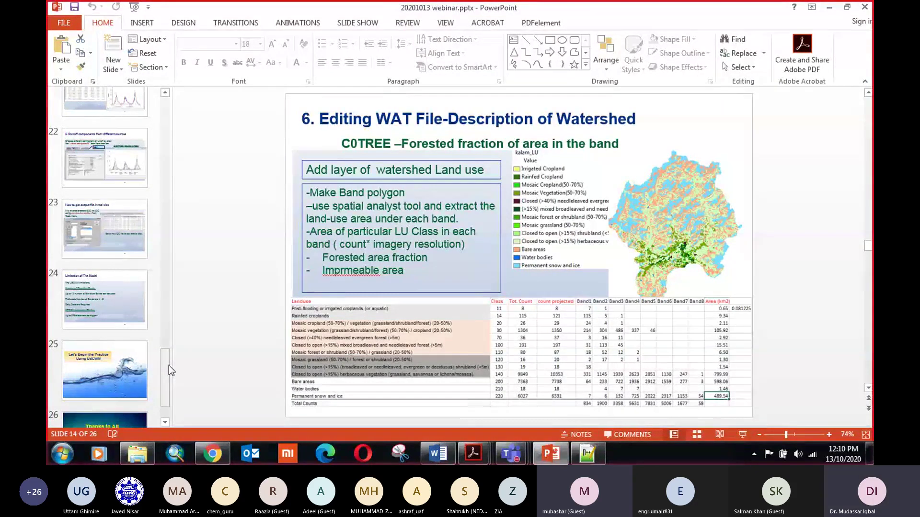
# Switch back to Kalam4.WAT in Notepad++ and highlight the daily option on the TICAES climate data time increment line
pyautogui.click(588, 453)
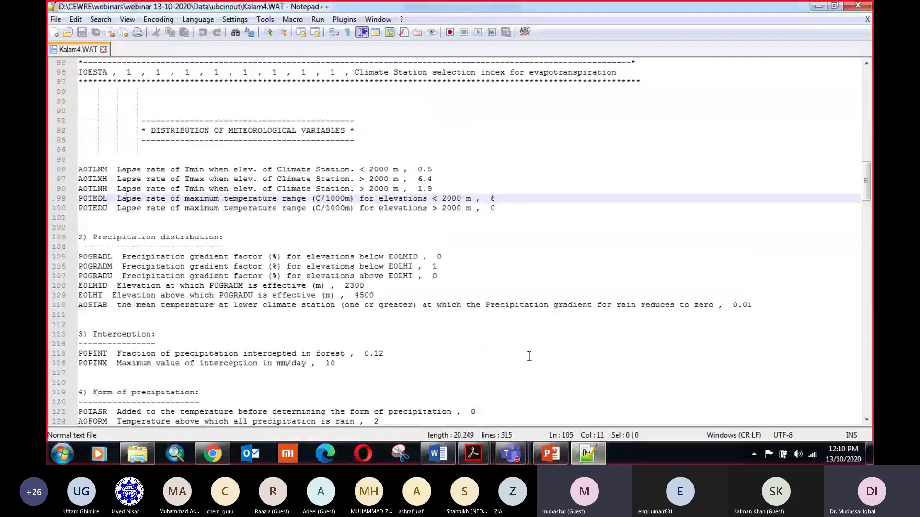
pyautogui.scroll(4, 529, 356)
pyautogui.scroll(20, 528, 356)
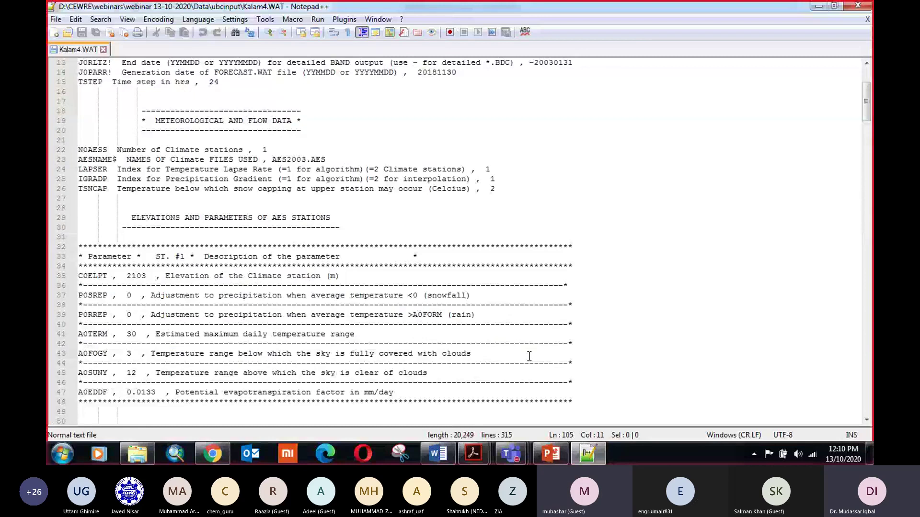
pyautogui.scroll(4, 520, 335)
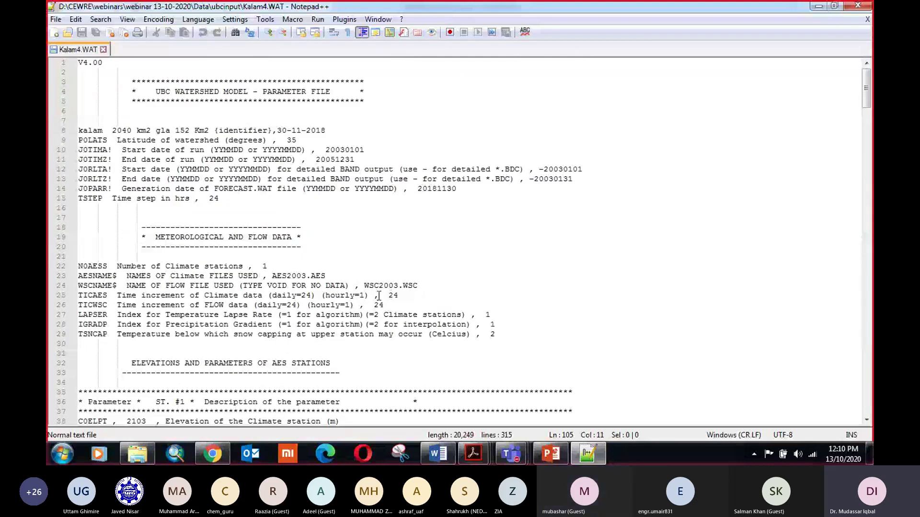
pyautogui.moveTo(317, 295); pyautogui.dragTo(291, 296)
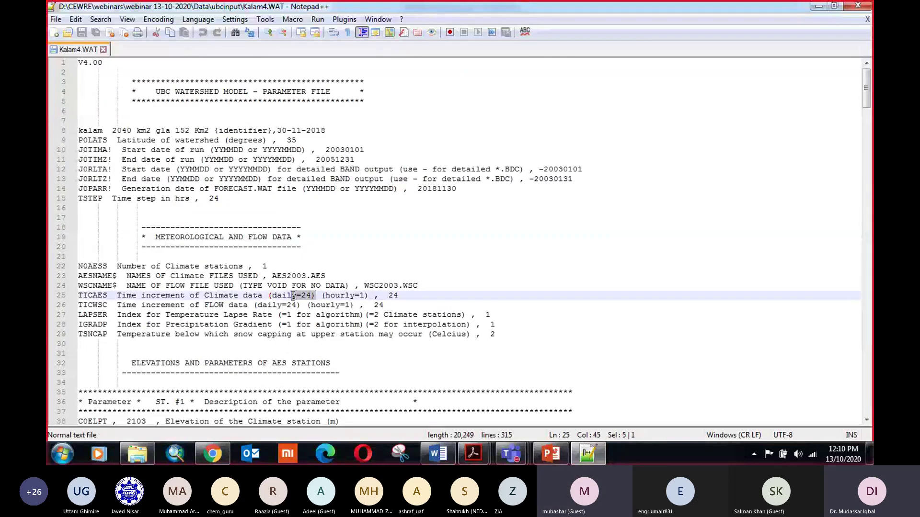
# Highlight the daily=24 and hourly=1 options on the TICAES climate data line and point out its time increment value
pyautogui.moveTo(205, 295); pyautogui.dragTo(314, 296)
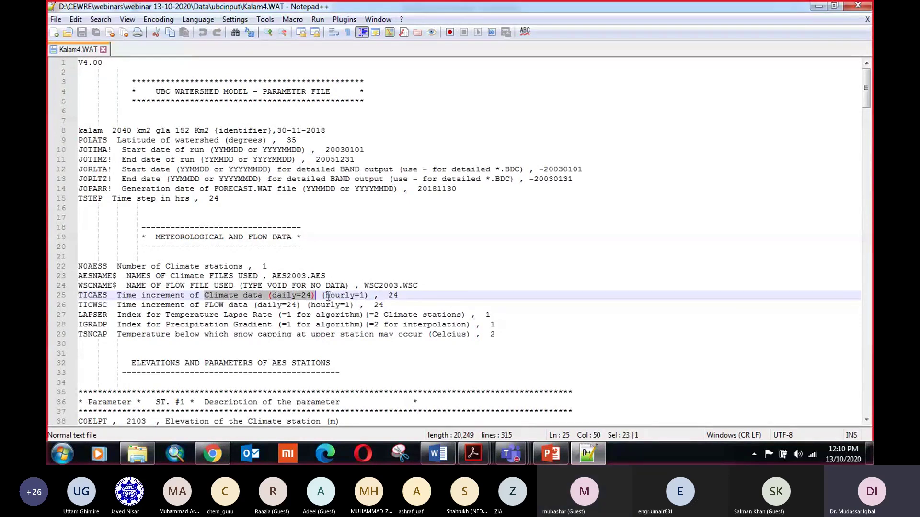
pyautogui.moveTo(326, 296); pyautogui.dragTo(364, 296)
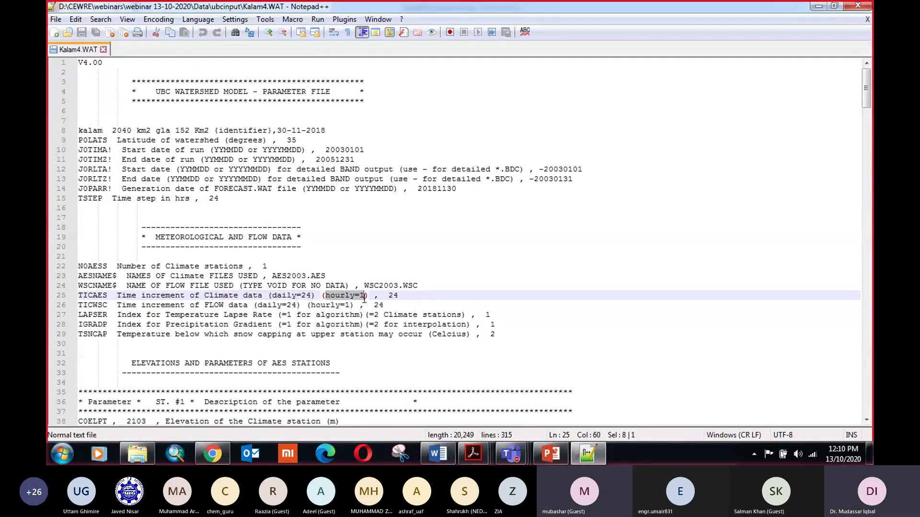
pyautogui.click(393, 296)
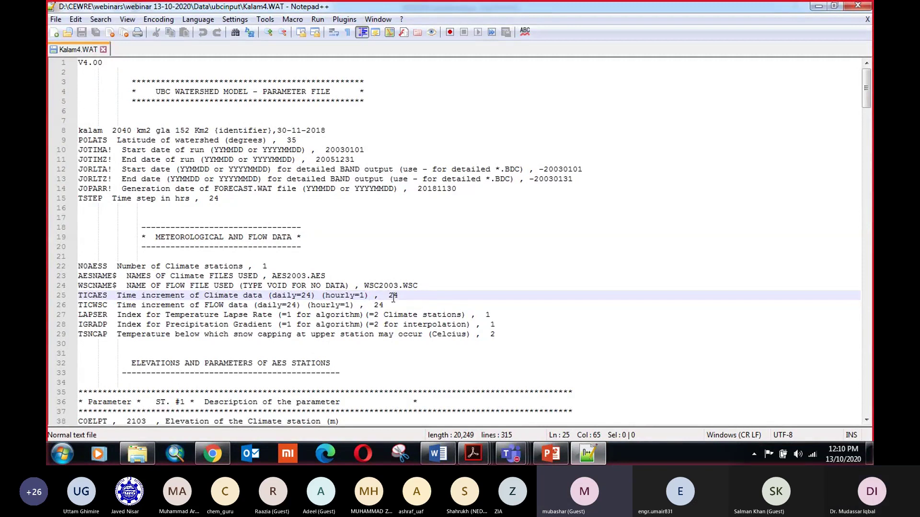
pyautogui.click(398, 296)
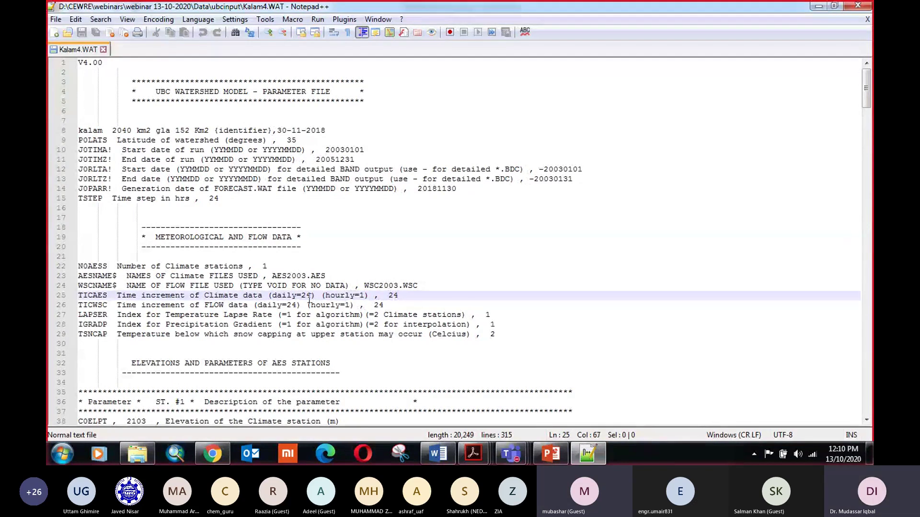
pyautogui.click(363, 295)
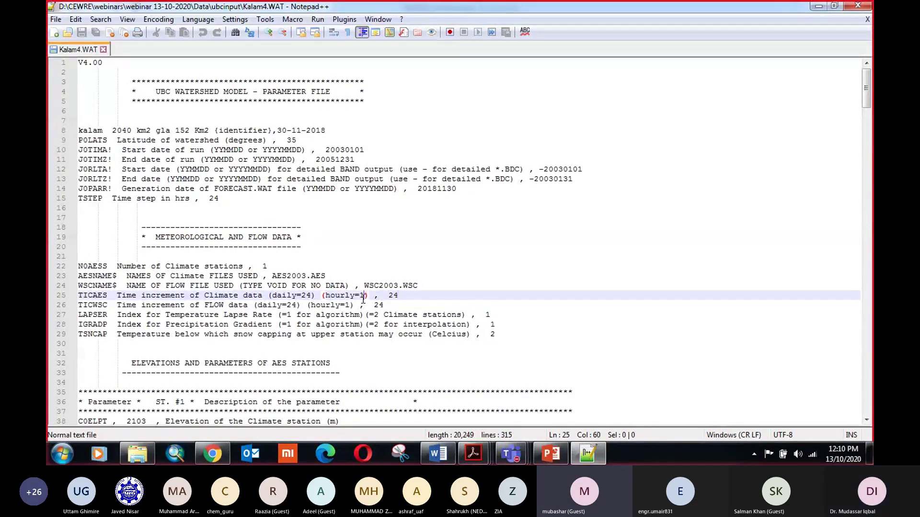
pyautogui.press('Left')
pyautogui.press('Left')
pyautogui.press('Left')
pyautogui.press('Left')
pyautogui.press('Left')
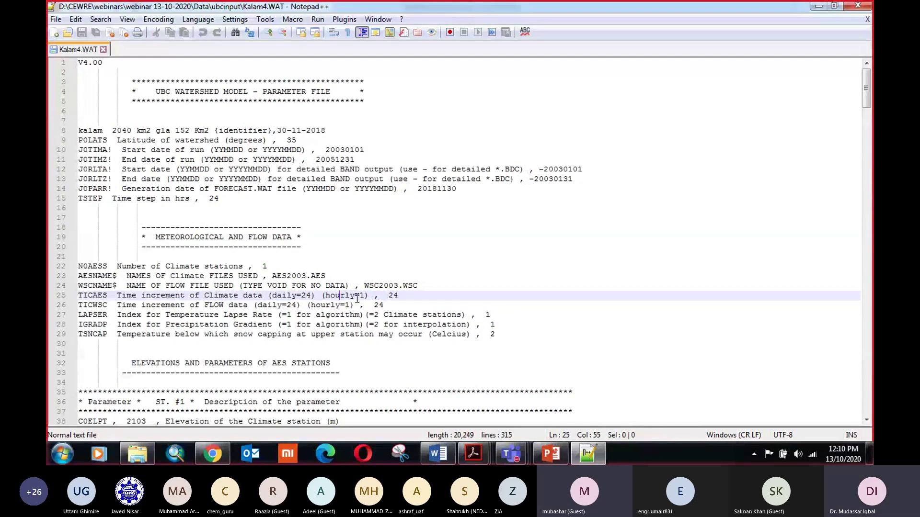
pyautogui.click(362, 295)
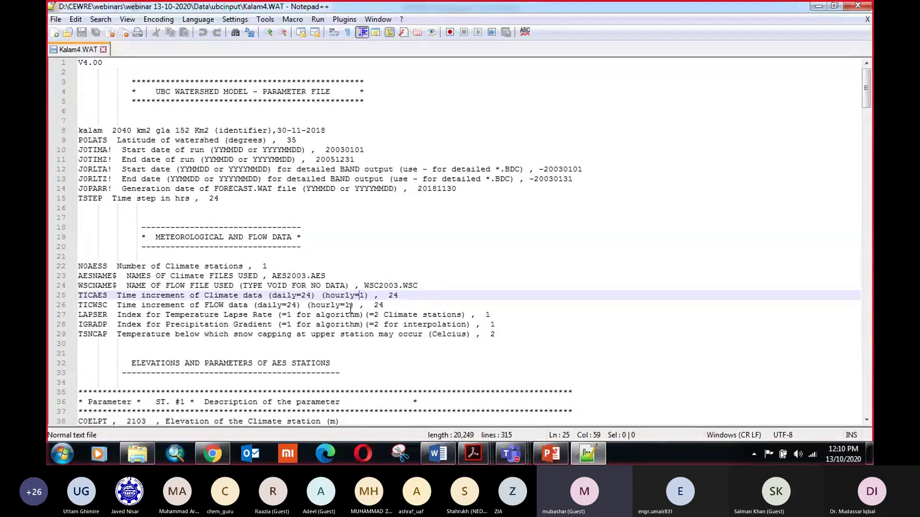
# Highlight the hourly=1 option on the TICWSC flow data time increment line
pyautogui.click(350, 307)
pyautogui.moveTo(350, 307); pyautogui.dragTo(312, 307)
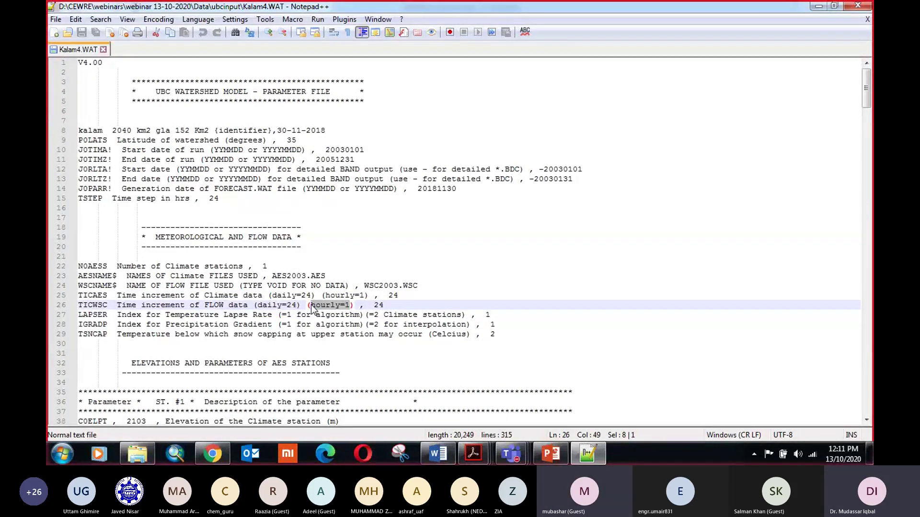
pyautogui.click(327, 305)
pyautogui.moveTo(311, 305); pyautogui.dragTo(353, 306)
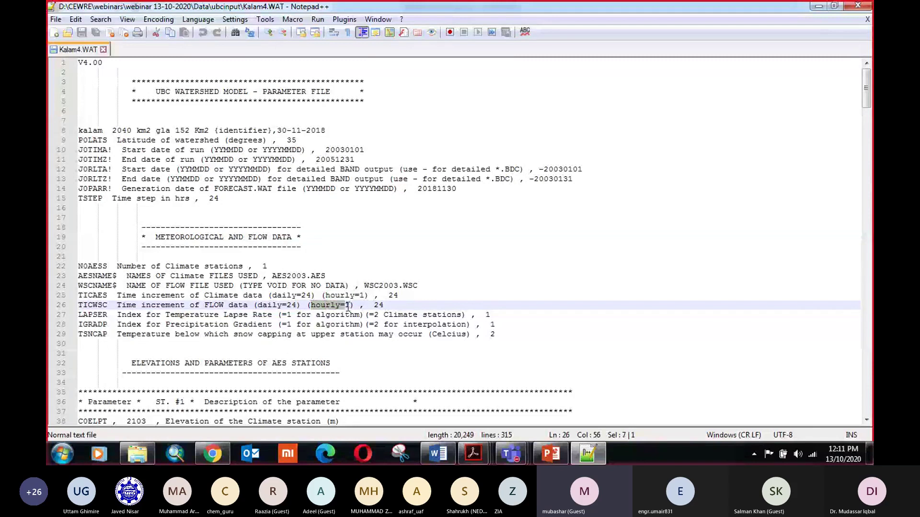
pyautogui.click(330, 308)
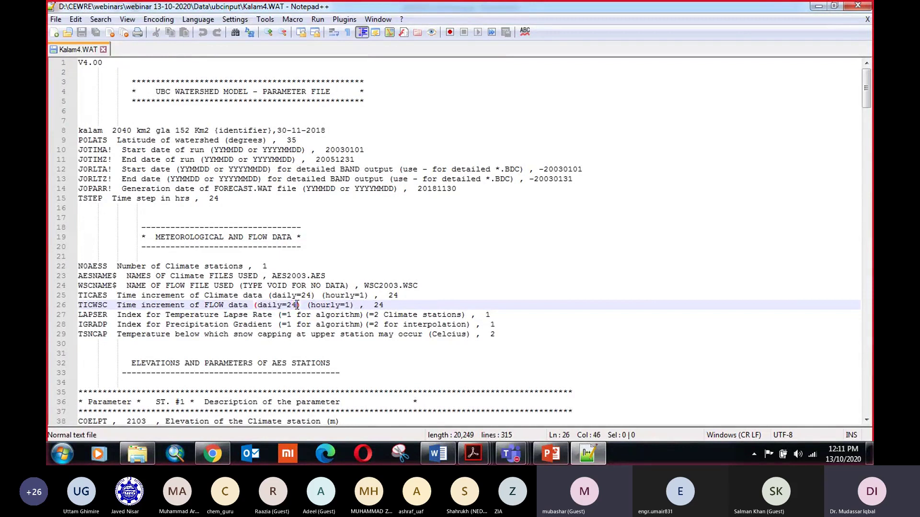
# Compare the daily=24 option with the hourly=1 option on the TICWSC flow data line by highlighting each in turn
pyautogui.moveTo(297, 306); pyautogui.dragTo(263, 311)
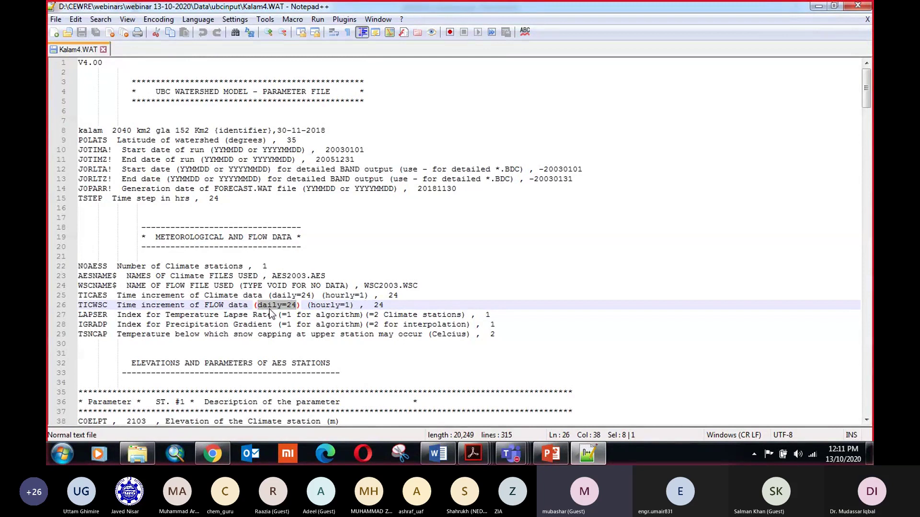
pyautogui.moveTo(257, 307); pyautogui.dragTo(297, 307)
pyautogui.click(321, 307)
pyautogui.click(344, 307)
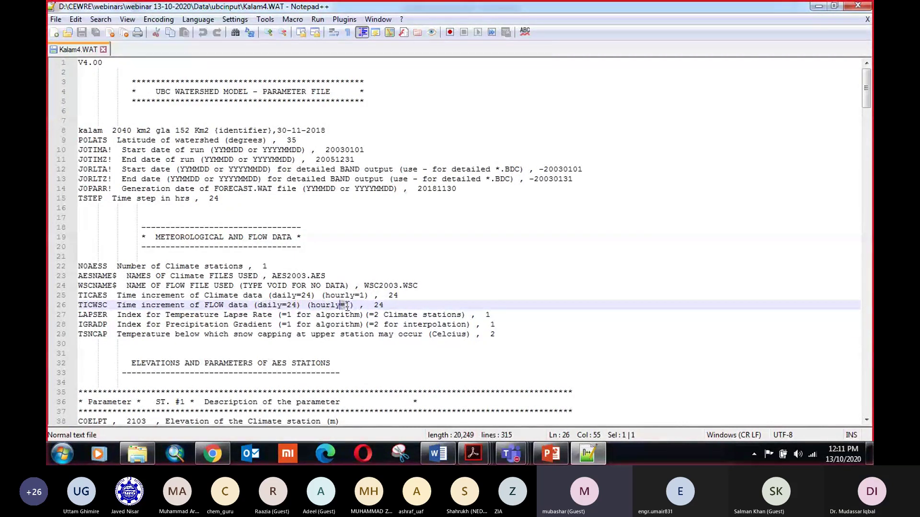
pyautogui.click(354, 307)
pyautogui.moveTo(350, 306); pyautogui.dragTo(312, 308)
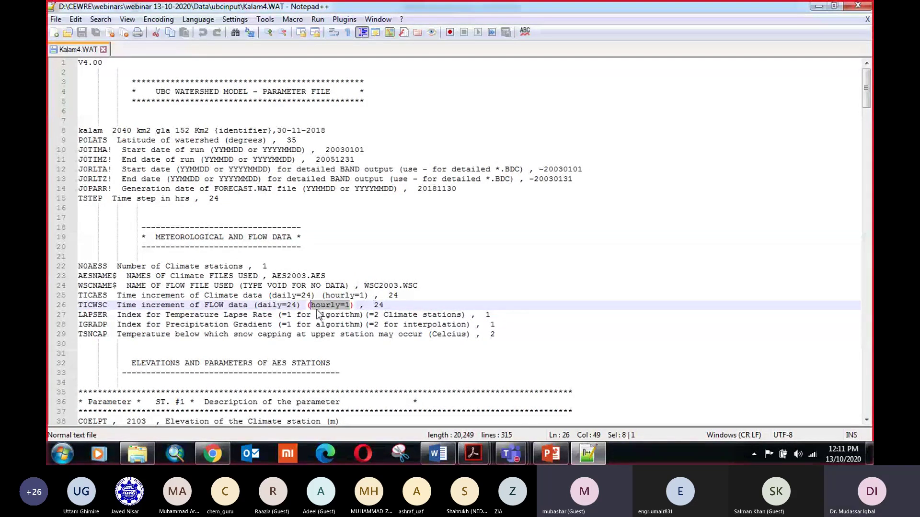
pyautogui.click(291, 305)
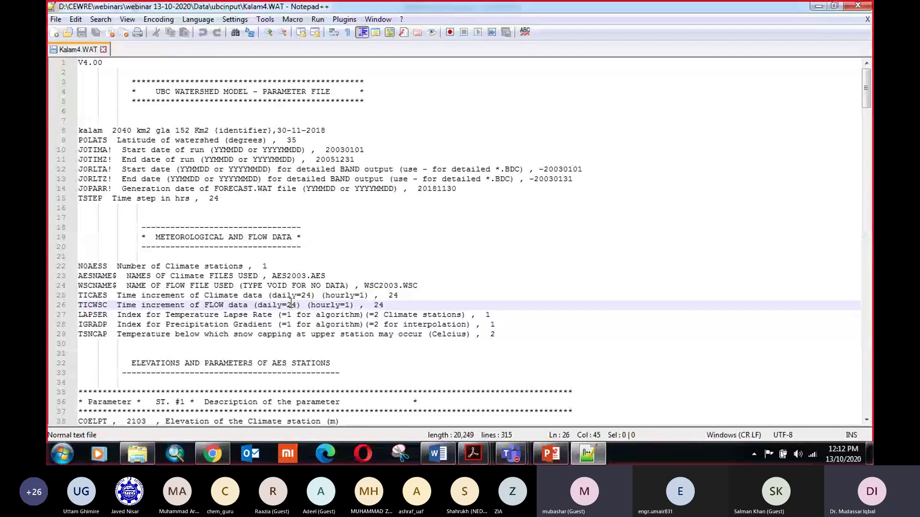
pyautogui.click(345, 305)
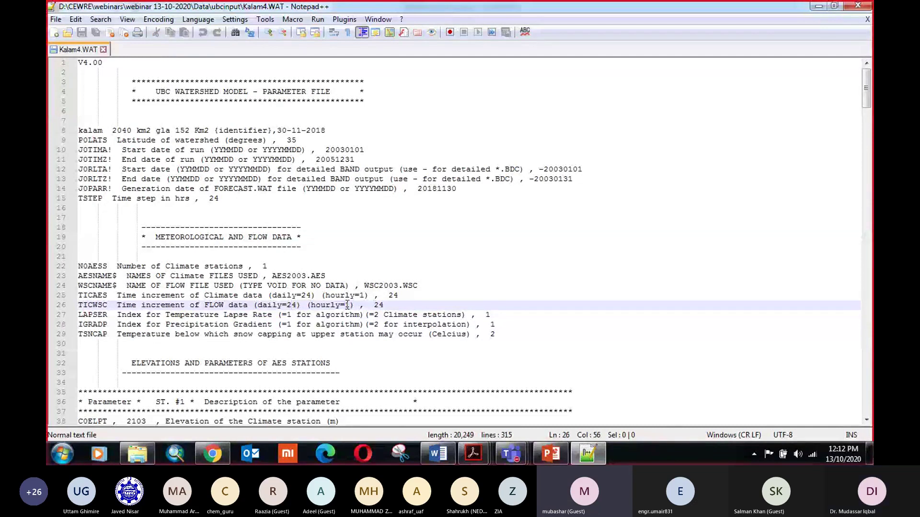
pyautogui.click(351, 305)
# Point out the IGRADP precipitation gradient and TSNCAP snow capping lines in the meteorological and flow data section
pyautogui.scroll(-4, 351, 305)
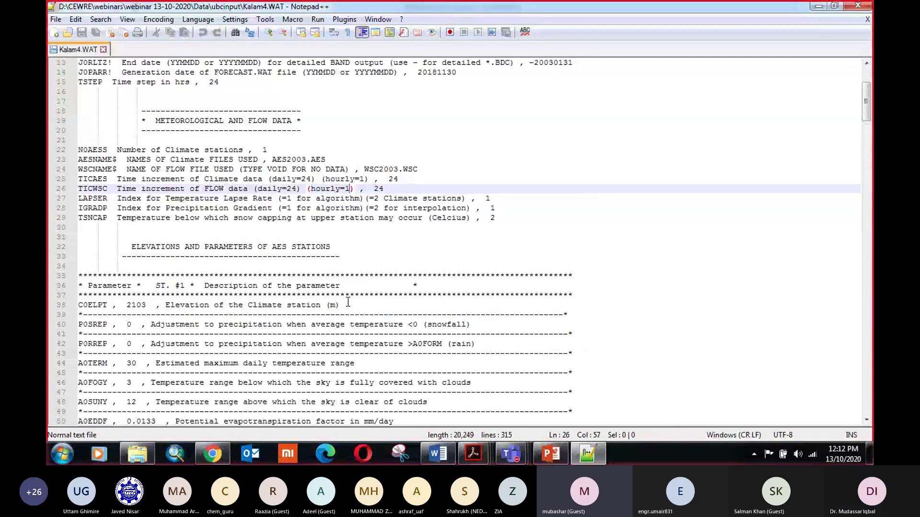
pyautogui.scroll(4, 348, 302)
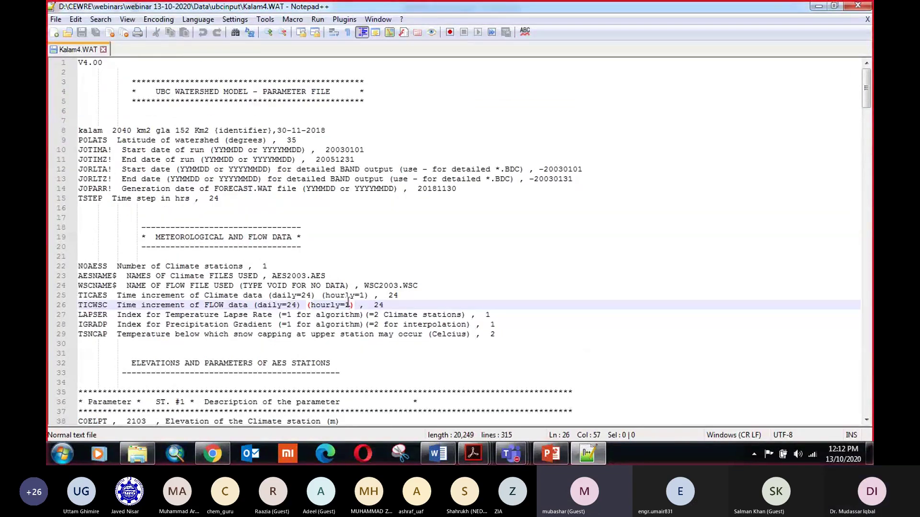
pyautogui.click(350, 324)
pyautogui.click(350, 335)
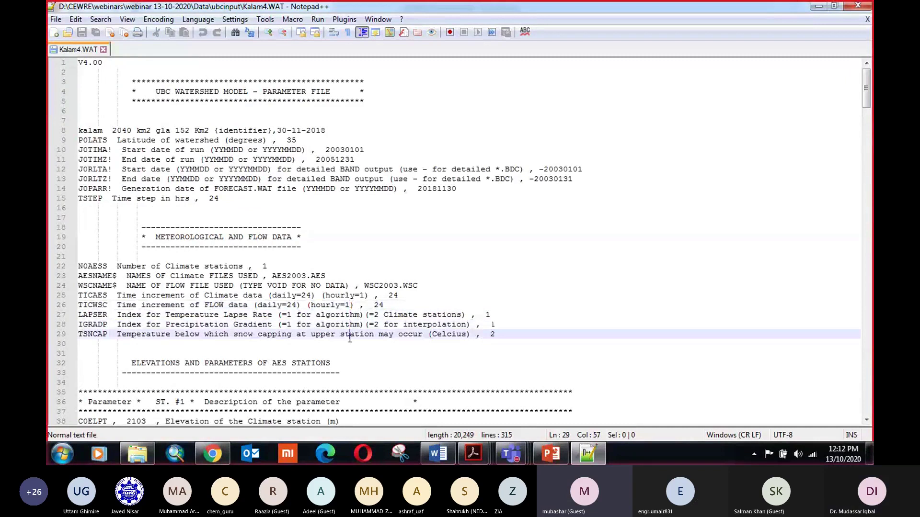
# Highlight the kalam watershed name, the parameter file title, and the meteorological, AES stations and watershed description section headings in turn
pyautogui.click(116, 141)
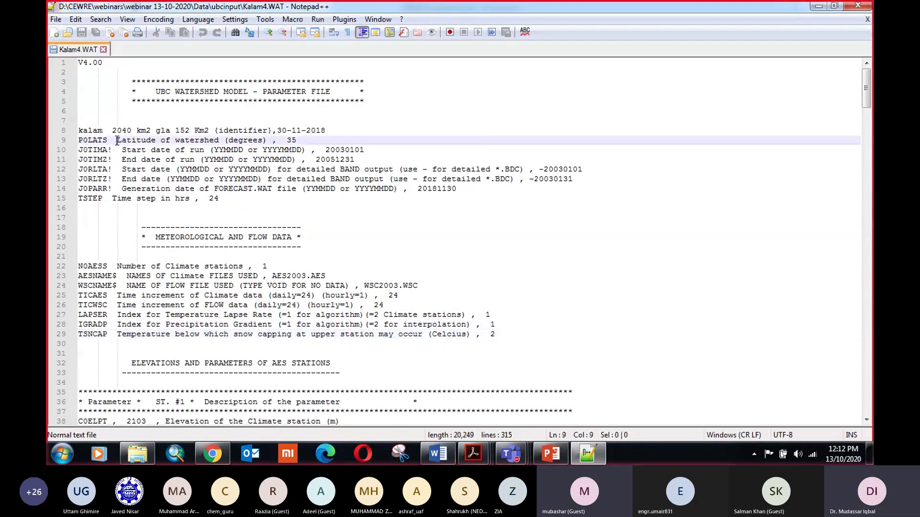
pyautogui.click(93, 130)
pyautogui.moveTo(78, 130); pyautogui.dragTo(103, 132)
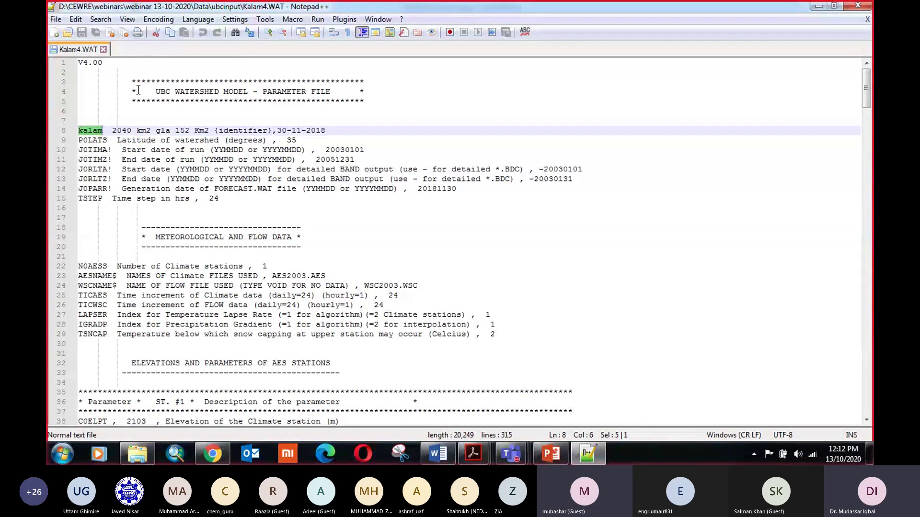
pyautogui.moveTo(152, 91); pyautogui.dragTo(334, 94)
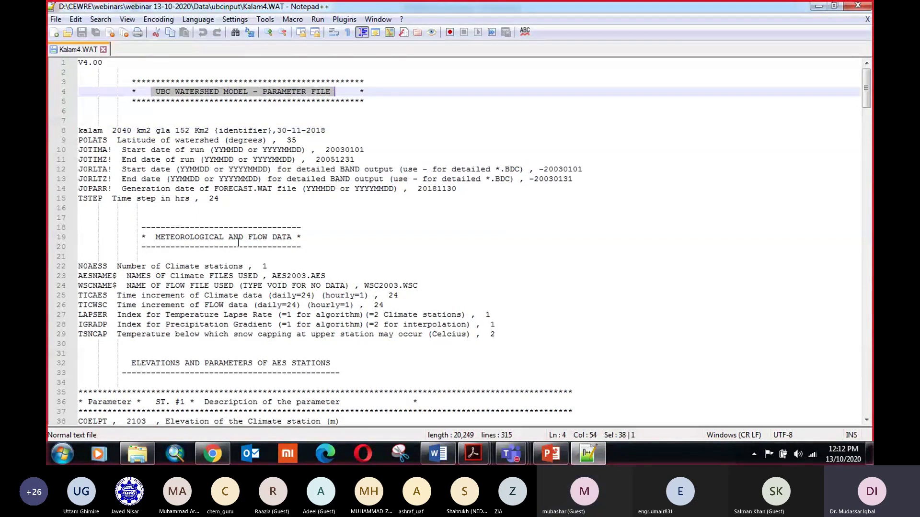
pyautogui.moveTo(155, 237); pyautogui.dragTo(295, 241)
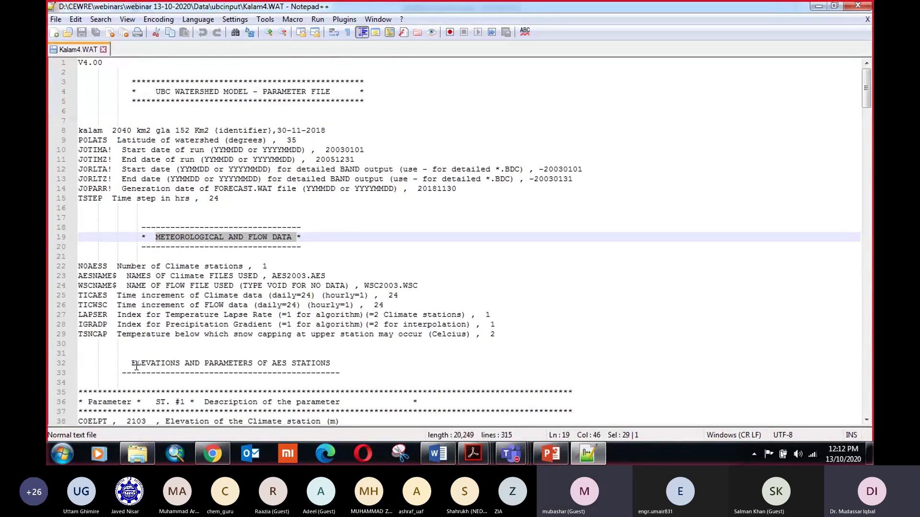
pyautogui.moveTo(132, 364); pyautogui.dragTo(330, 367)
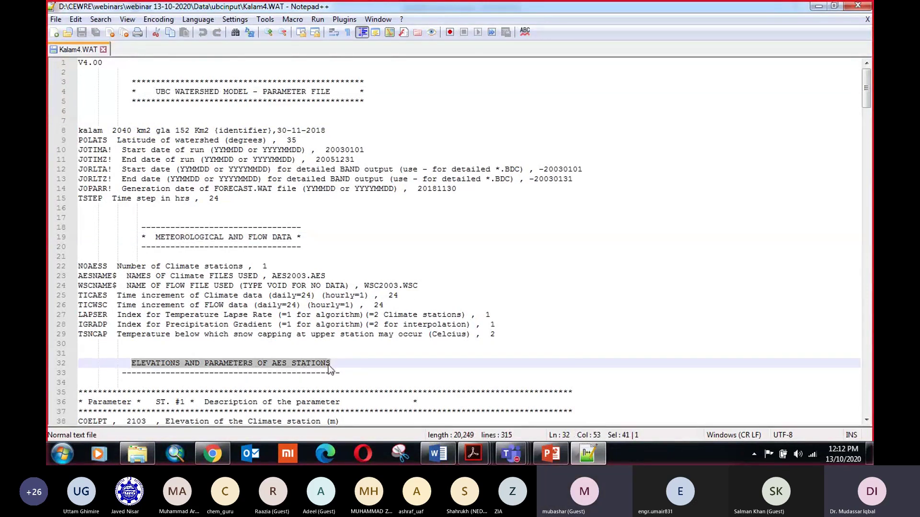
pyautogui.scroll(-9, 330, 369)
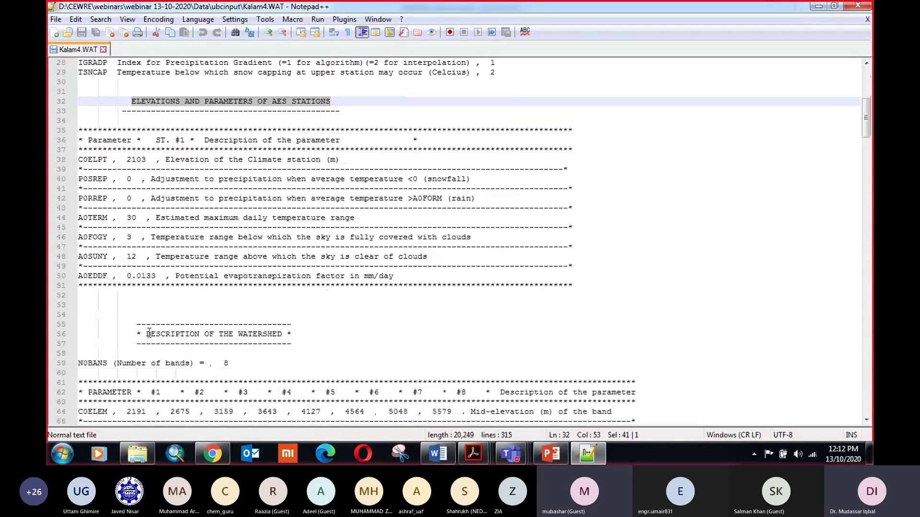
pyautogui.moveTo(147, 334); pyautogui.dragTo(283, 334)
# Return to the start of the file and highlight the watershed area, the glacier area and the watershed latitude value
pyautogui.scroll(6, 283, 330)
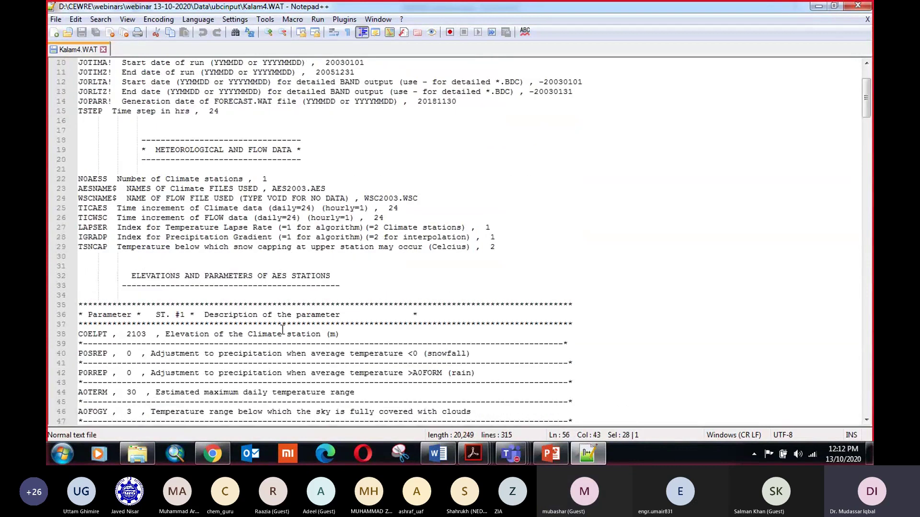
pyautogui.scroll(3, 154, 157)
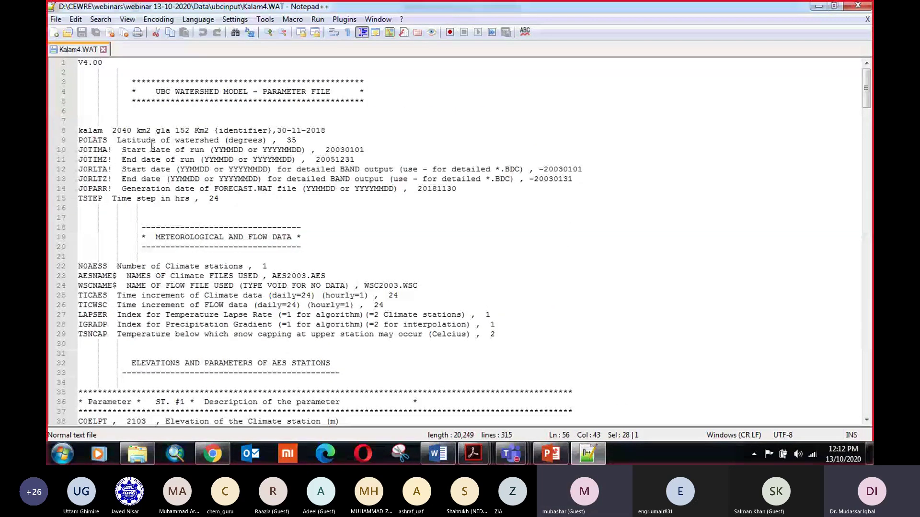
pyautogui.doubleClick(113, 131)
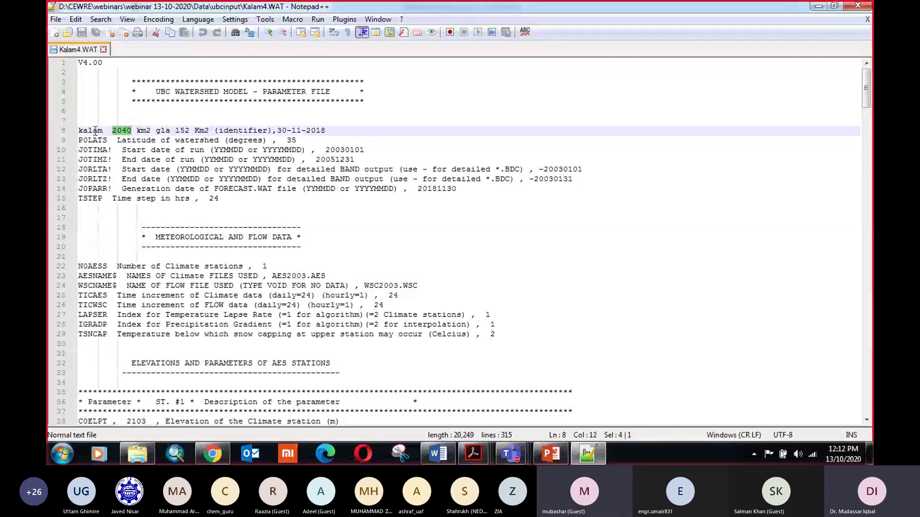
pyautogui.moveTo(112, 131); pyautogui.dragTo(210, 131)
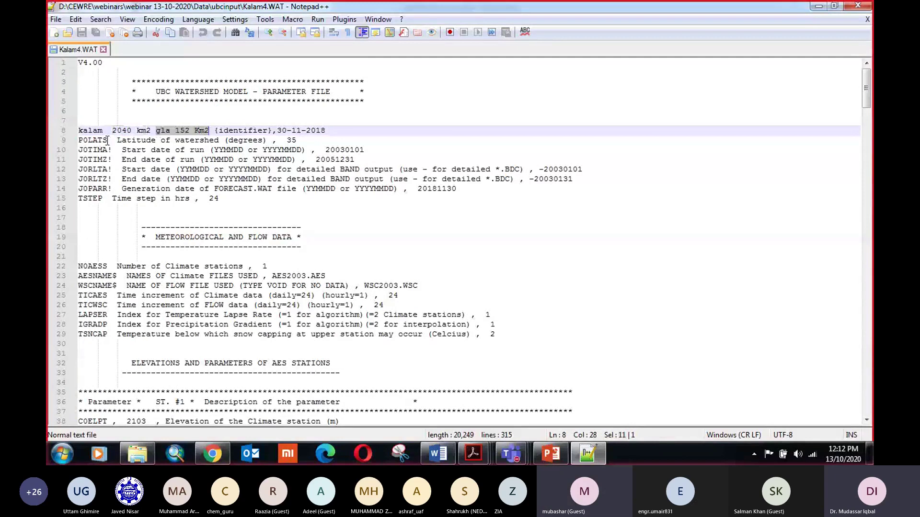
pyautogui.moveTo(112, 141); pyautogui.dragTo(297, 140)
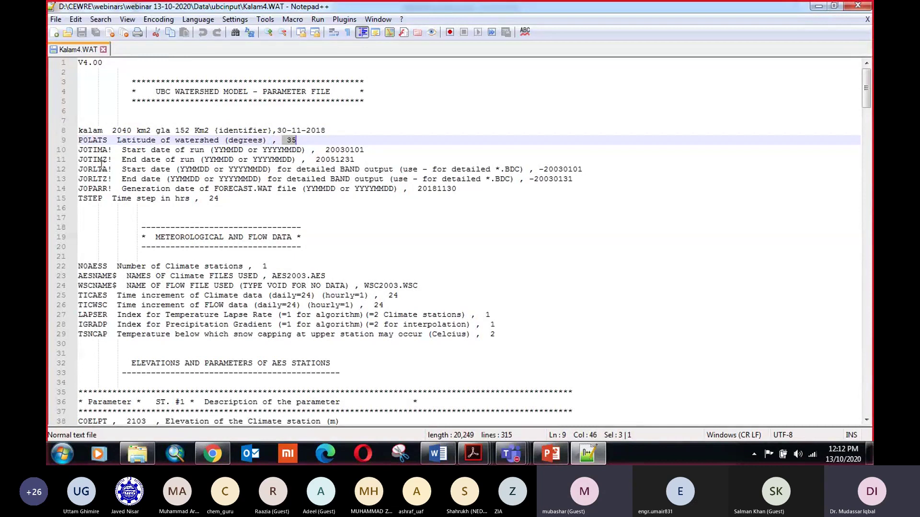
# Examine the end date of run, detailed BAND output start date, FORECAST.WAT generation date and TSTEP time step lines
pyautogui.moveTo(122, 170); pyautogui.dragTo(187, 171)
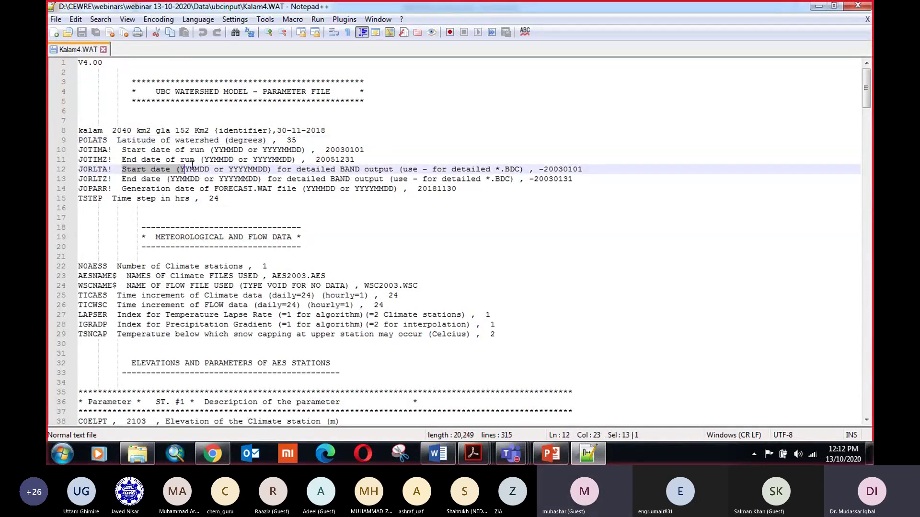
pyautogui.moveTo(171, 160); pyautogui.dragTo(326, 170)
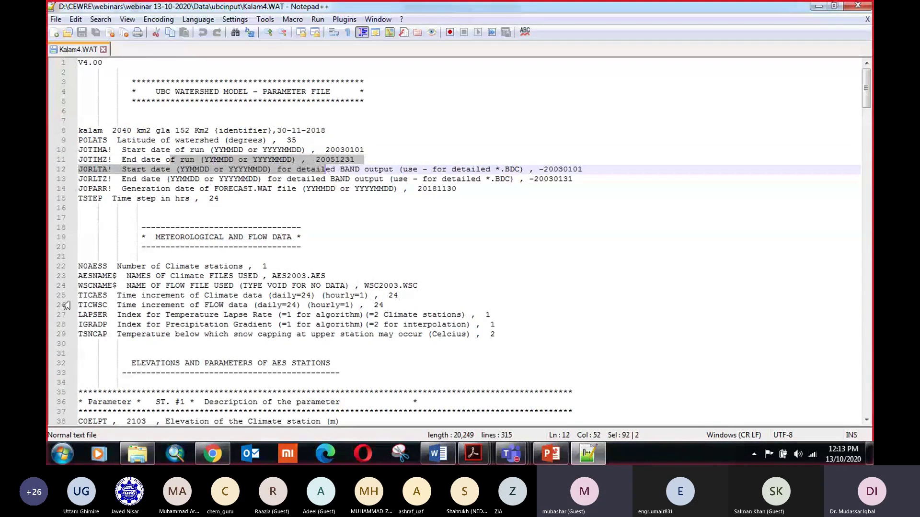
pyautogui.scroll(-5, 96, 287)
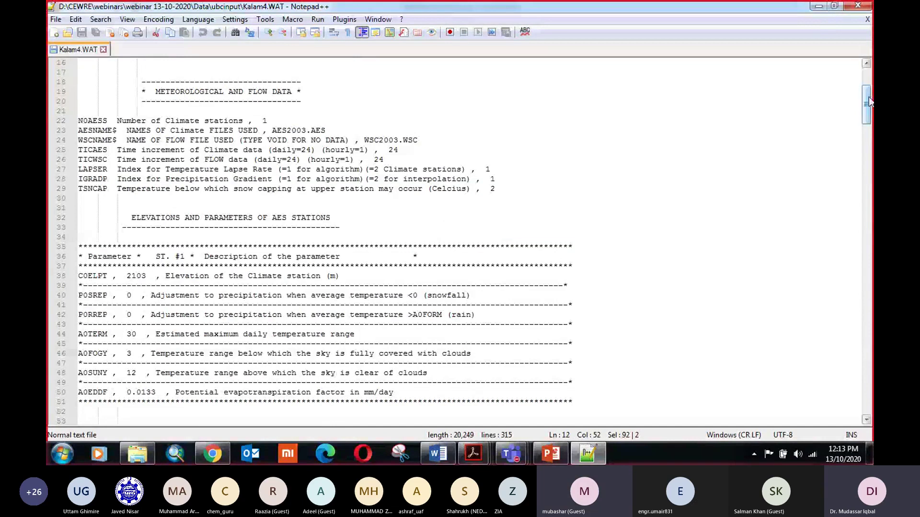
pyautogui.moveTo(870, 102)
pyautogui.mouseDown()
pyautogui.moveTo(860, 327)
pyautogui.moveTo(867, 91)
pyautogui.mouseUp()
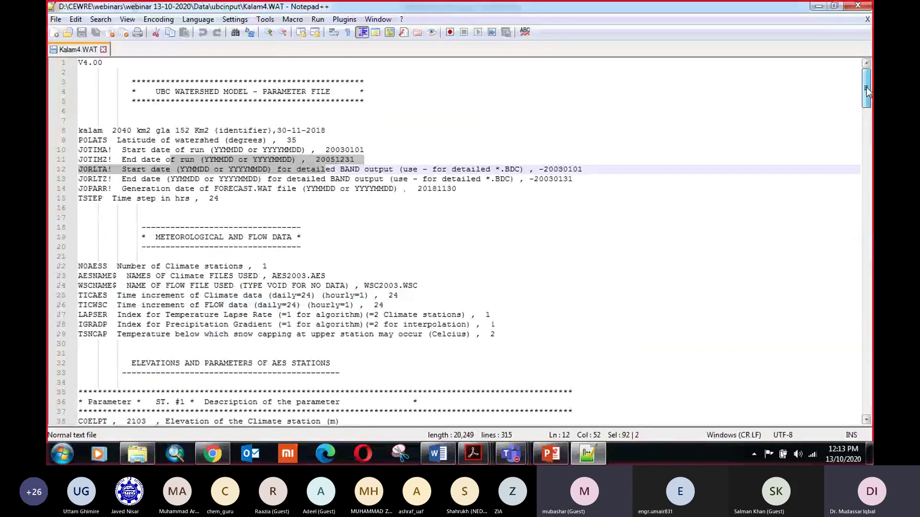
pyautogui.click(225, 199)
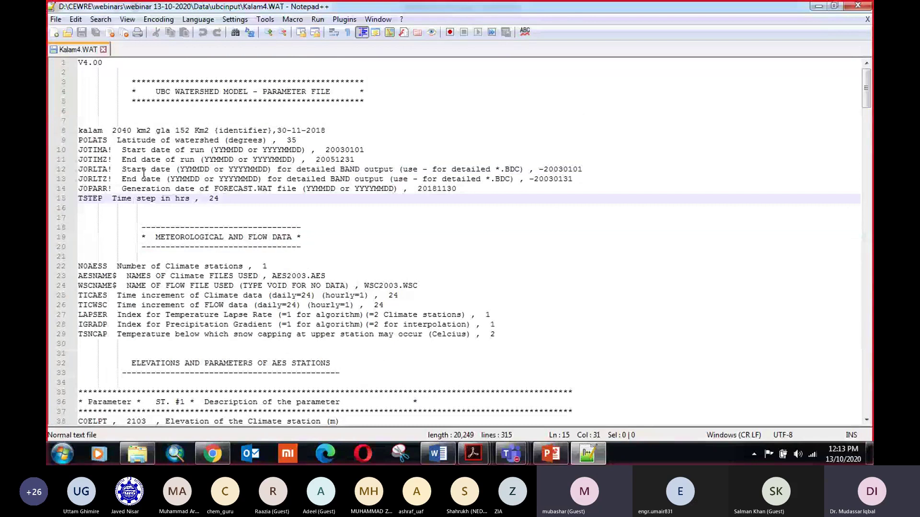
pyautogui.click(134, 187)
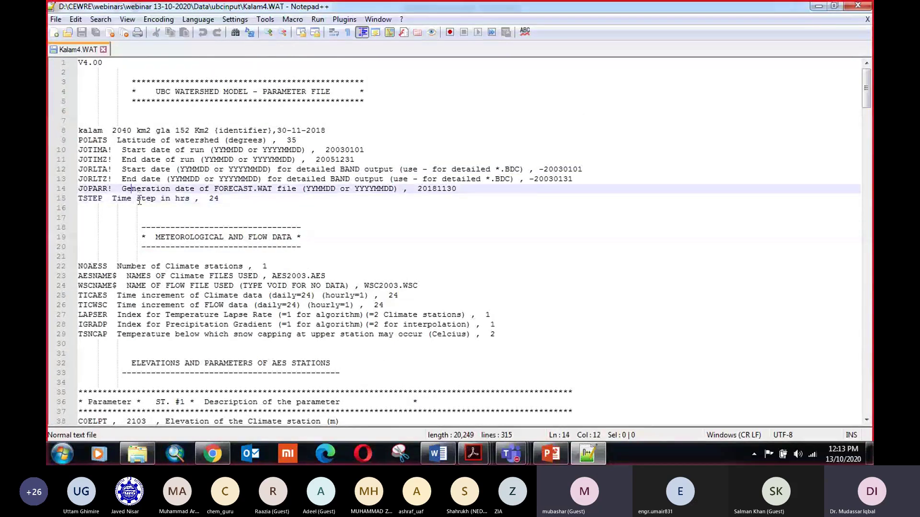
# Look through the Kalam4.WAT parameter file down to the initial conditions table and return to its beginning
pyautogui.scroll(-20, 184, 251)
pyautogui.scroll(-20, 184, 251)
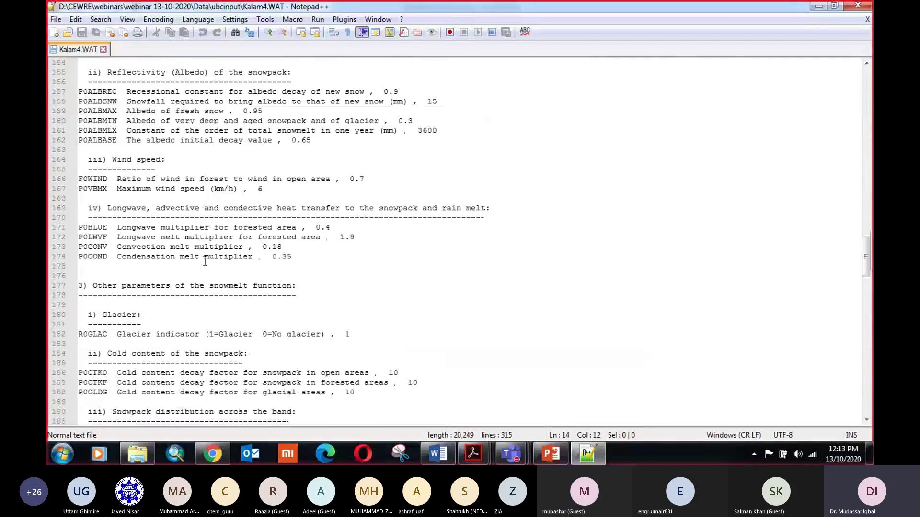
pyautogui.scroll(-3, 205, 262)
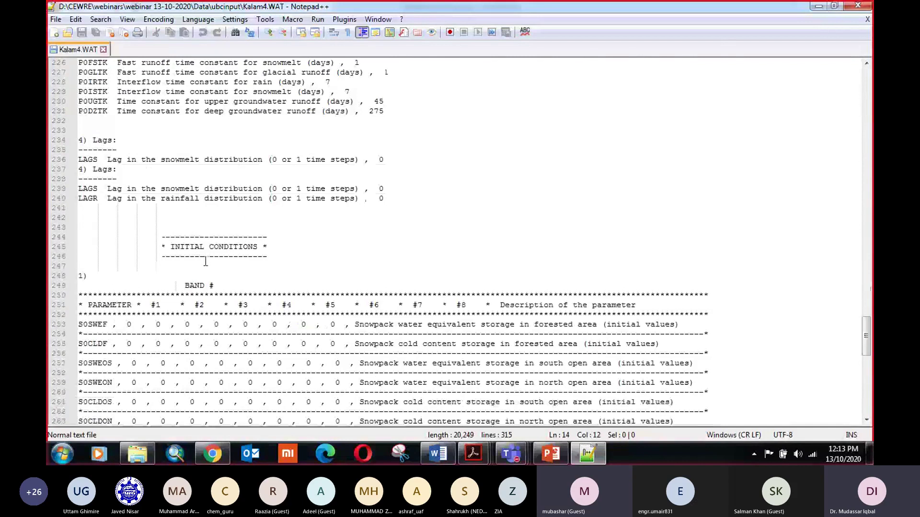
pyautogui.scroll(-7, 205, 262)
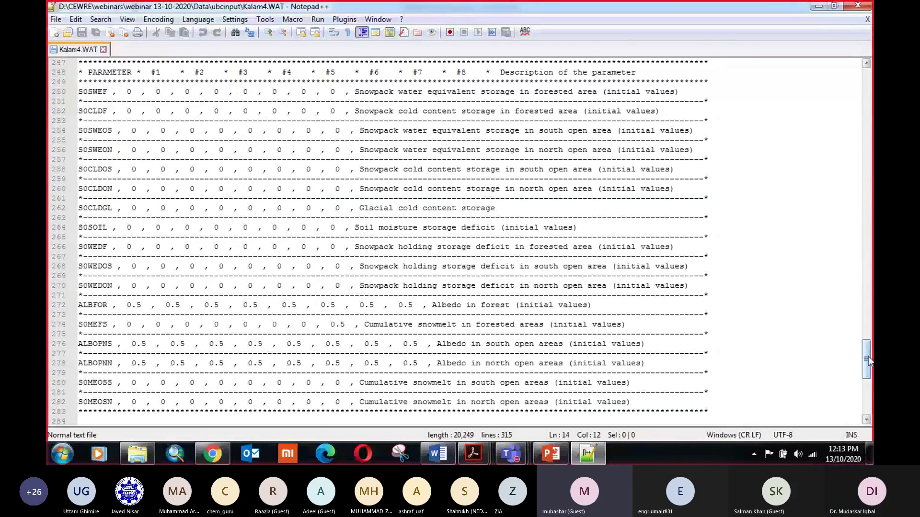
pyautogui.moveTo(868, 357); pyautogui.dragTo(854, 89)
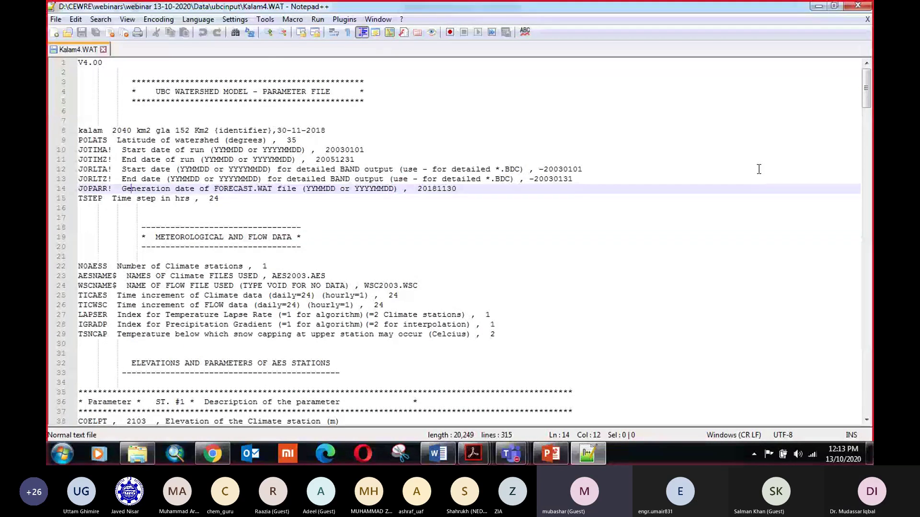
# Point out the WSCNAME$ flow file name and review the AES station parameters down to the watershed description
pyautogui.click(383, 285)
pyautogui.scroll(-6, 335, 282)
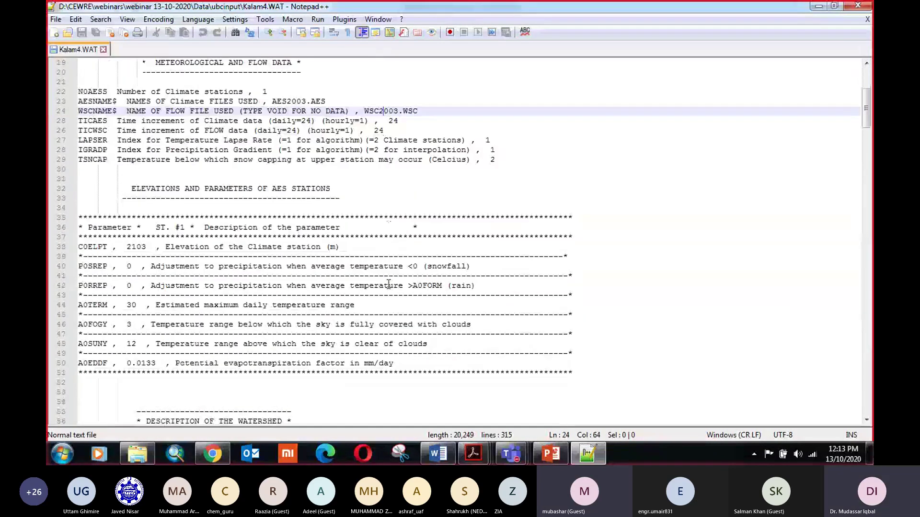
pyautogui.scroll(-1, 335, 284)
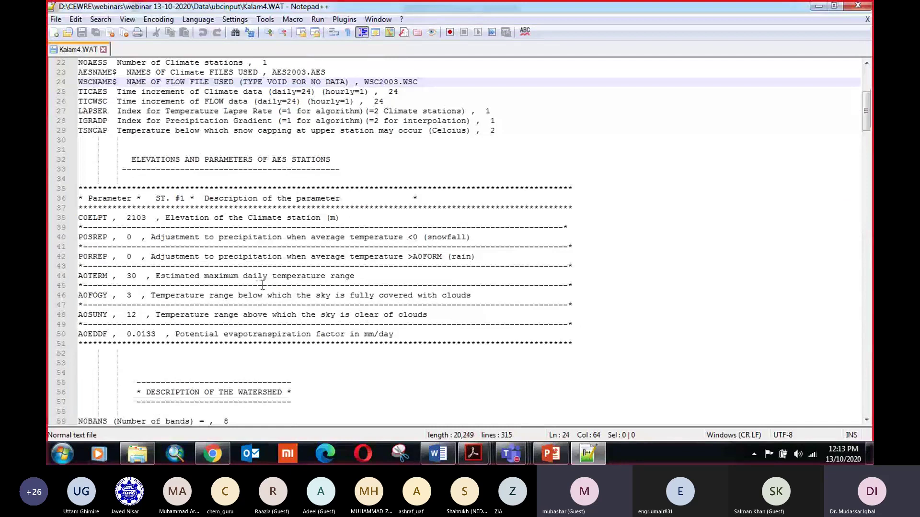
pyautogui.scroll(-5, 262, 285)
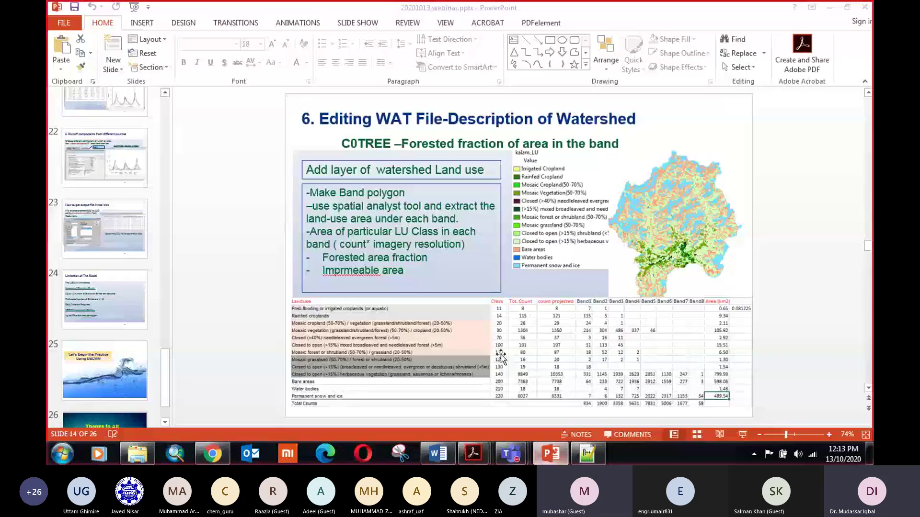
# Switch to the PowerPoint presentation and highlight the snow and rain representation factors on the Stage 1- Calibration slide
pyautogui.click(551, 454)
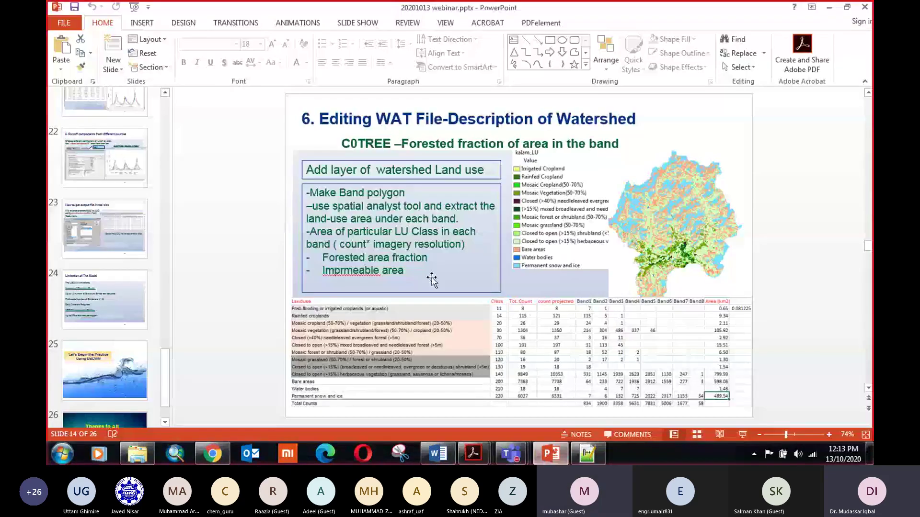
pyautogui.click(119, 298)
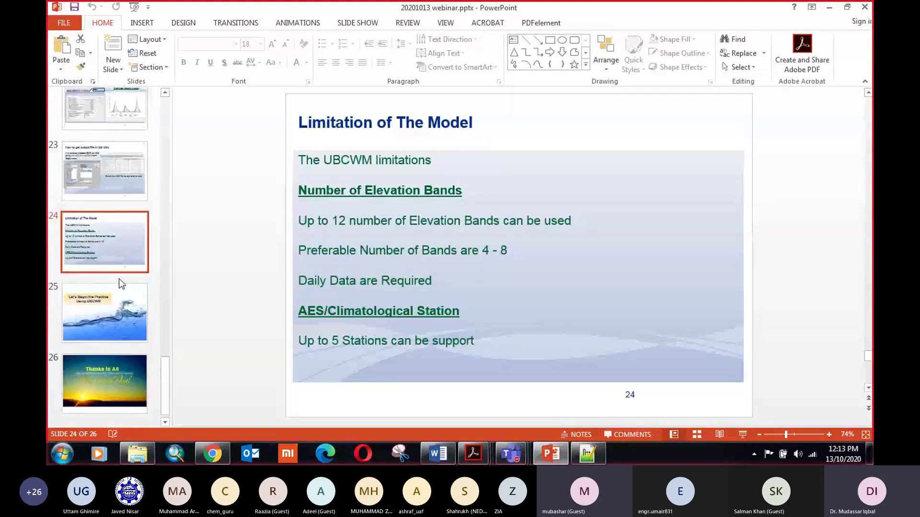
pyautogui.scroll(6, 118, 277)
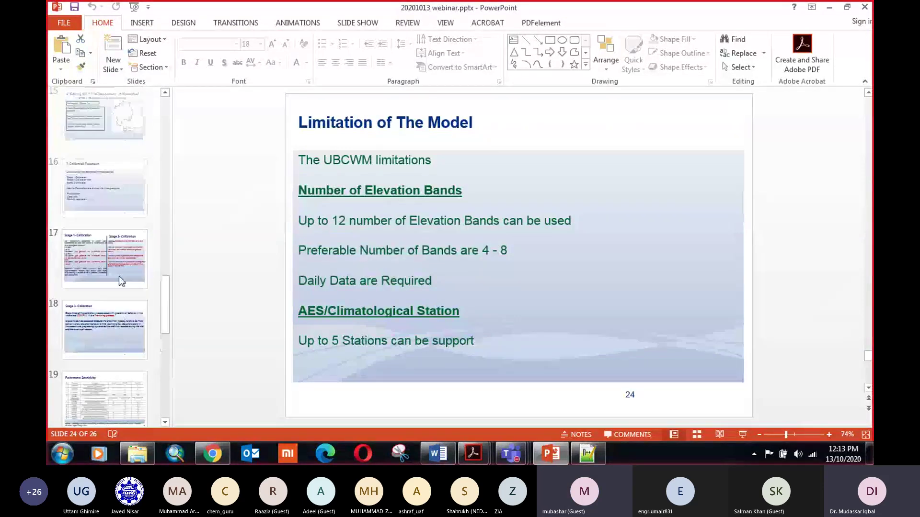
pyautogui.click(119, 277)
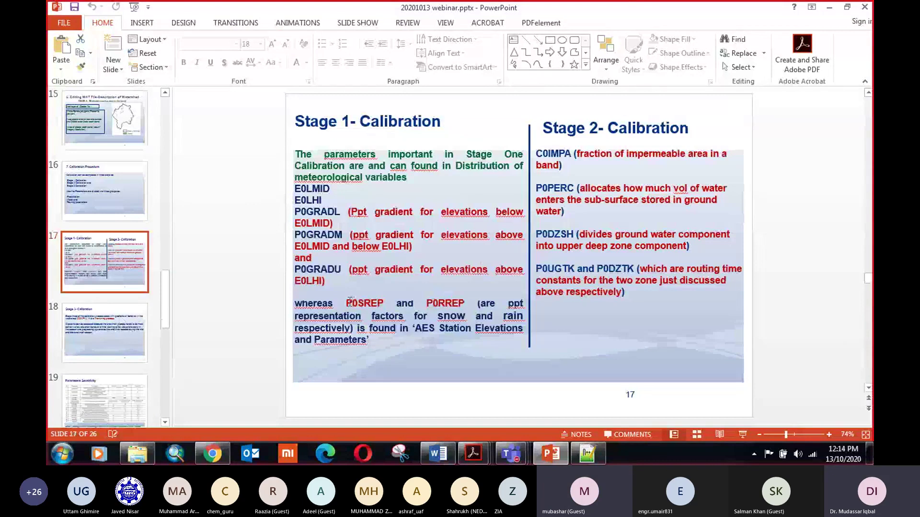
pyautogui.moveTo(350, 301)
pyautogui.mouseDown()
pyautogui.moveTo(508, 305)
pyautogui.moveTo(497, 331)
pyautogui.moveTo(412, 327)
pyautogui.moveTo(386, 301)
pyautogui.moveTo(509, 322)
pyautogui.mouseUp()
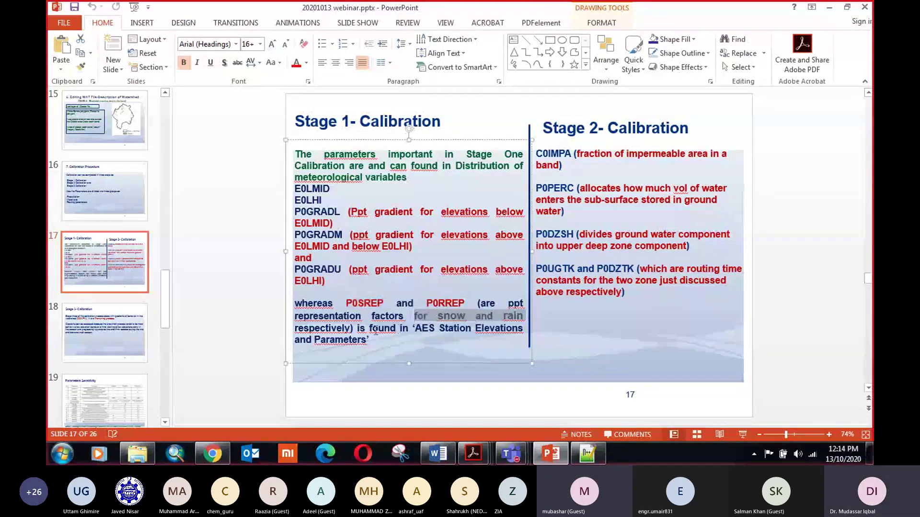
pyautogui.click(376, 329)
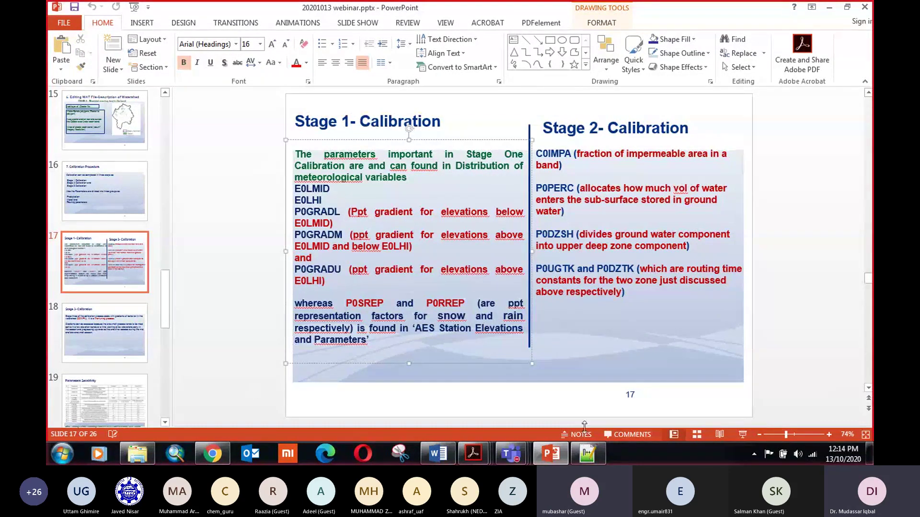
# Return to Kalam4.WAT in Notepad++ and review the AES station adjustments and the watershed's elevation band parameters
pyautogui.moveTo(555, 453)
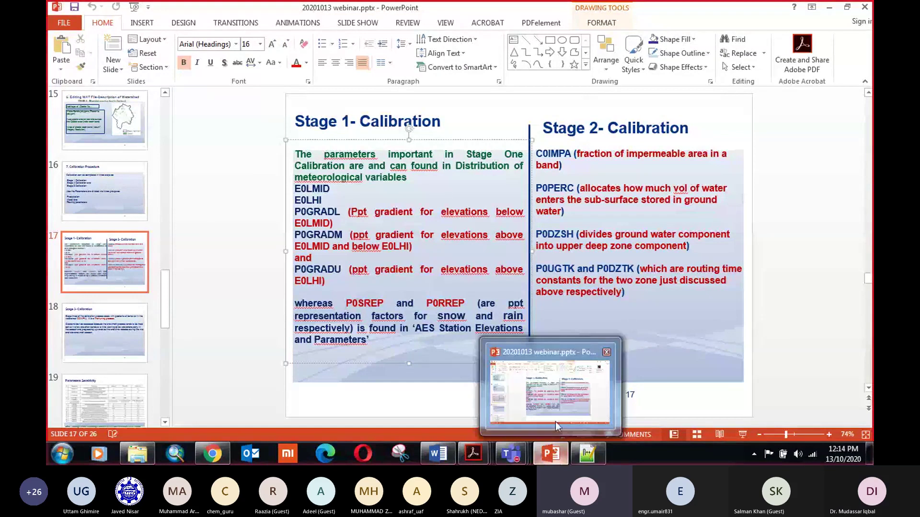
pyautogui.moveTo(588, 453)
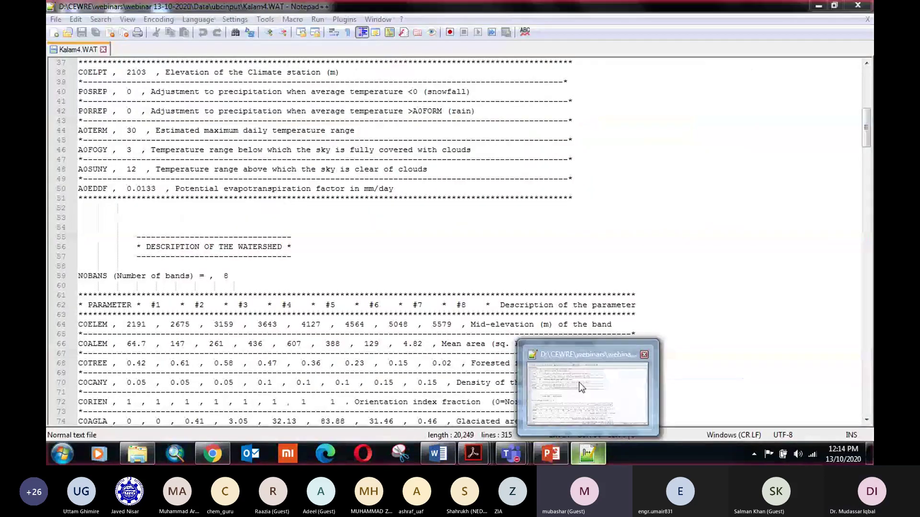
pyautogui.click(582, 387)
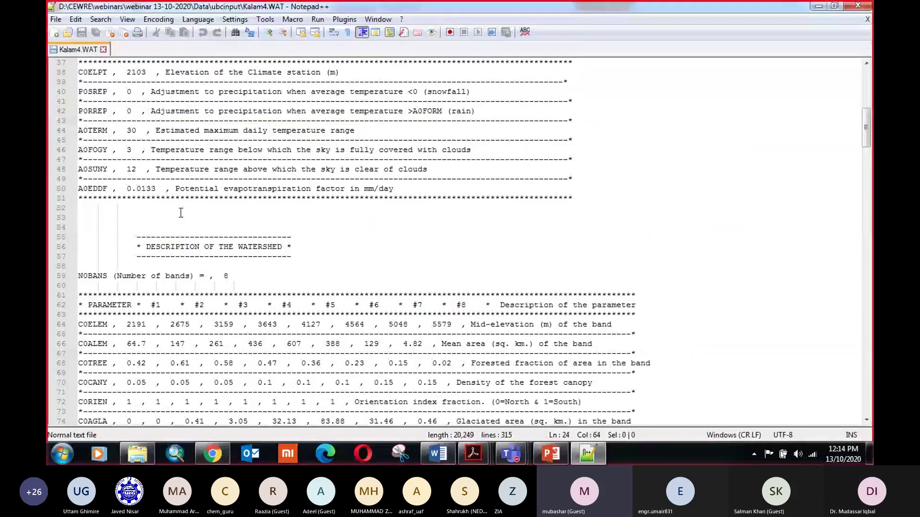
pyautogui.scroll(-3, 180, 217)
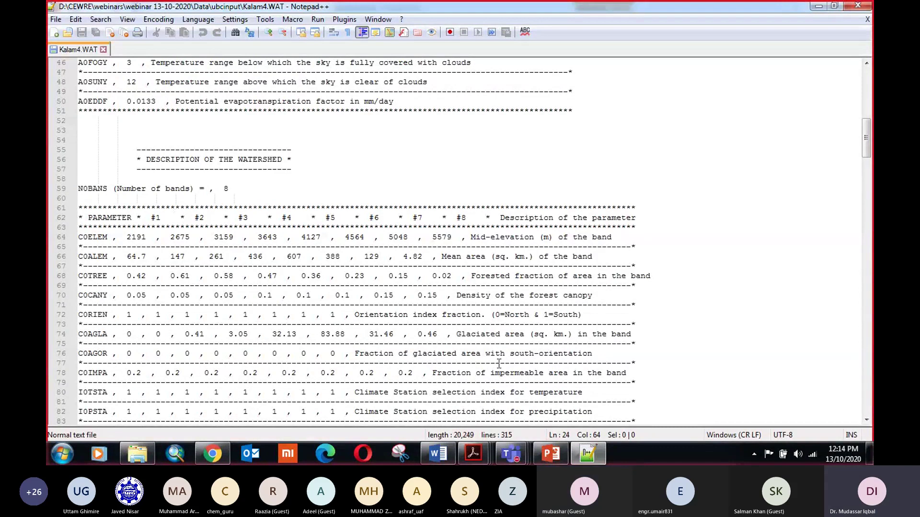
# Switch to the PowerPoint presentation, show the Parameters Sensitivity slide and highlight the article reference below its table
pyautogui.click(555, 457)
pyautogui.click(123, 395)
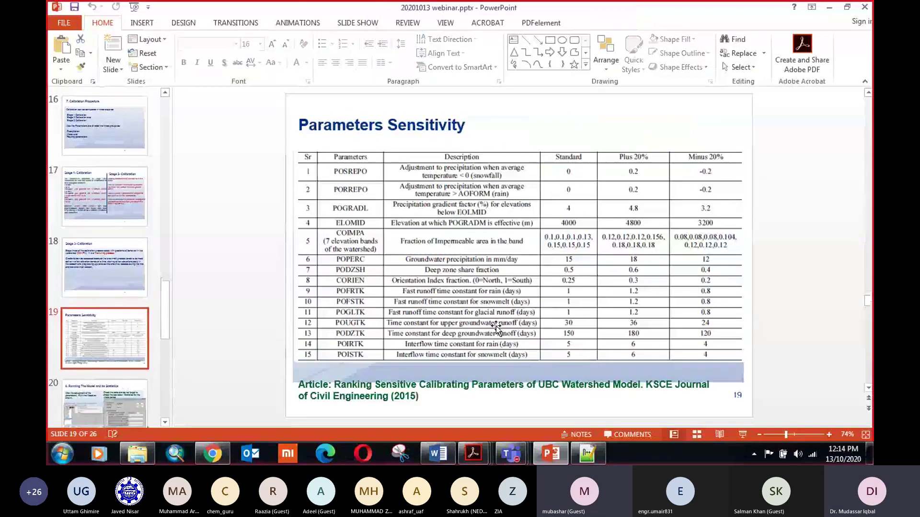
pyautogui.click(406, 396)
pyautogui.moveTo(406, 396); pyautogui.dragTo(303, 370)
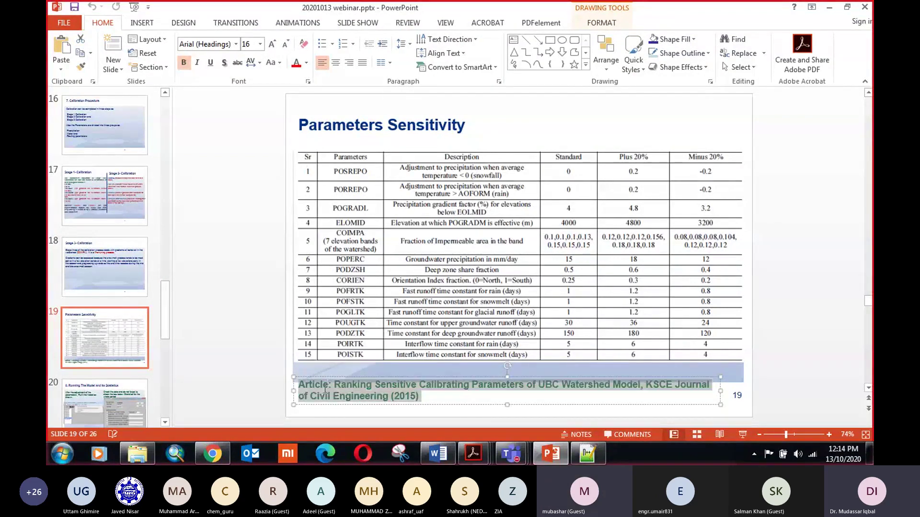
pyautogui.moveTo(164, 314)
pyautogui.mouseDown()
pyautogui.moveTo(164, 358)
pyautogui.moveTo(171, 314)
pyautogui.mouseUp()
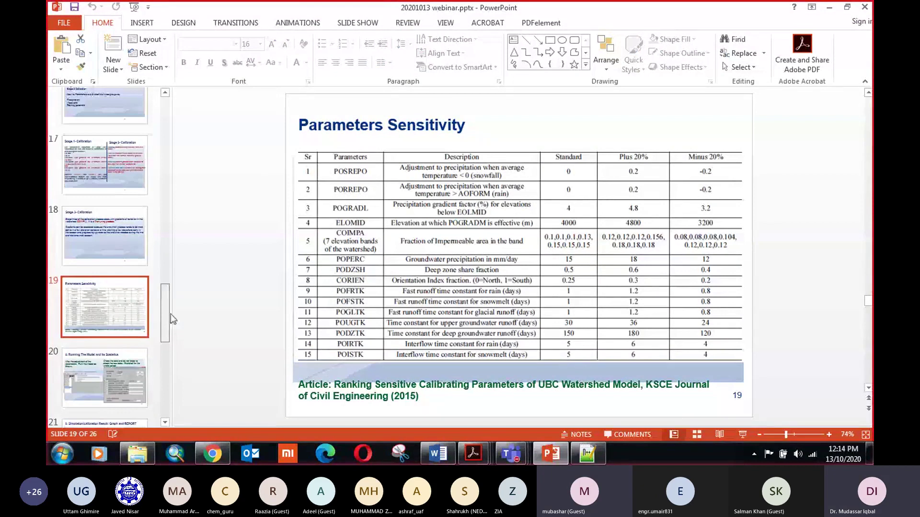
pyautogui.scroll(1, 171, 315)
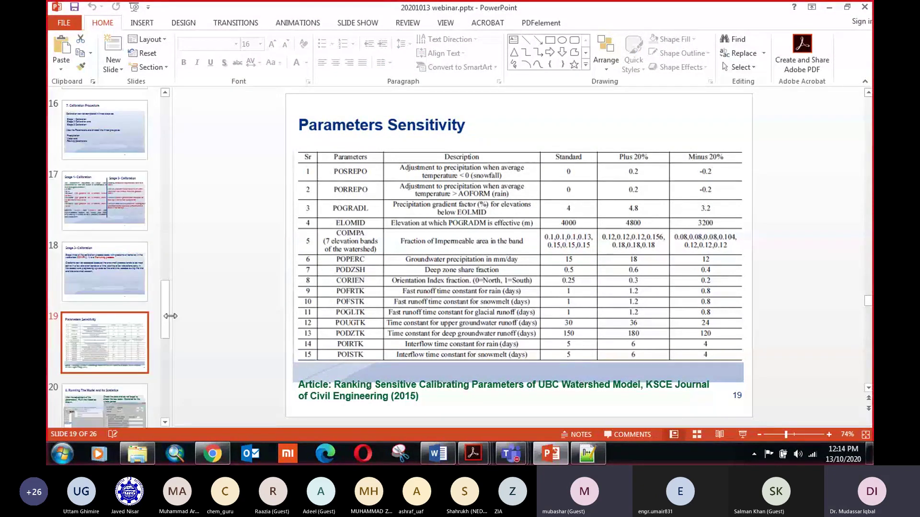
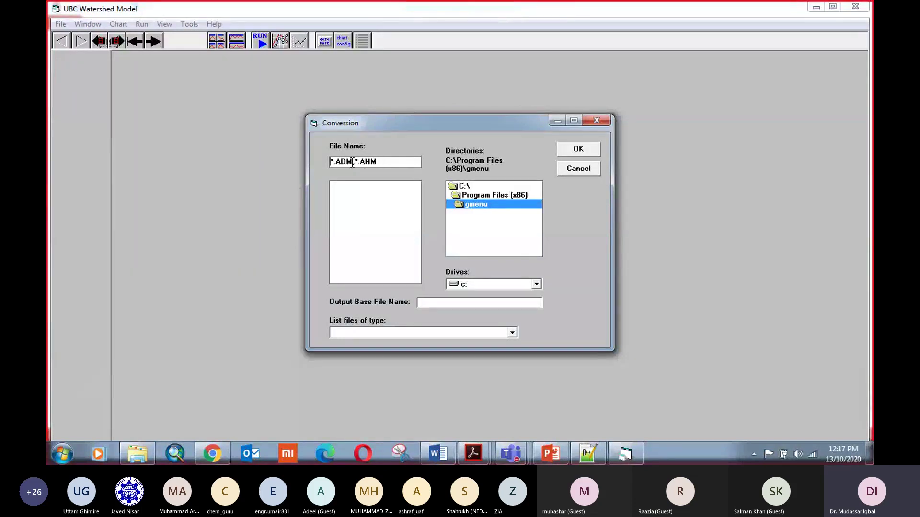
# Set the Conversion dialog's drive to d: and open the CEWRE folder
pyautogui.click(537, 285)
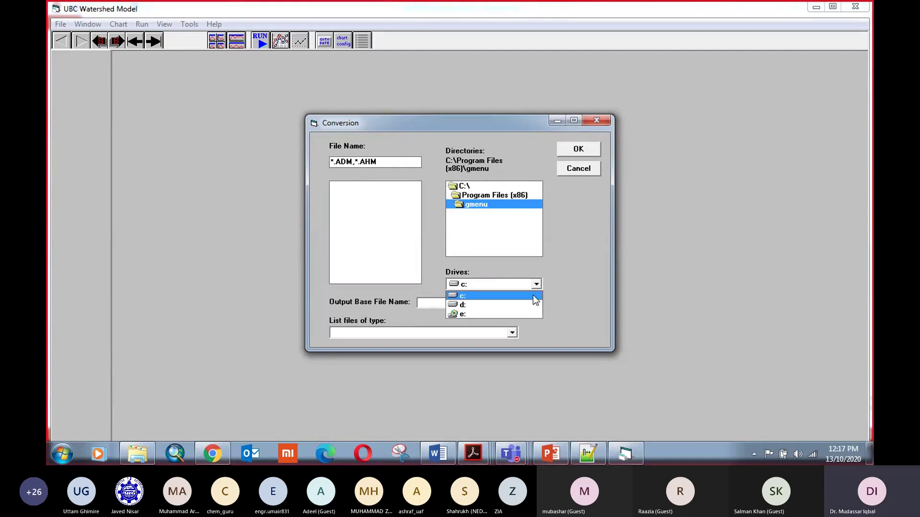
pyautogui.click(522, 305)
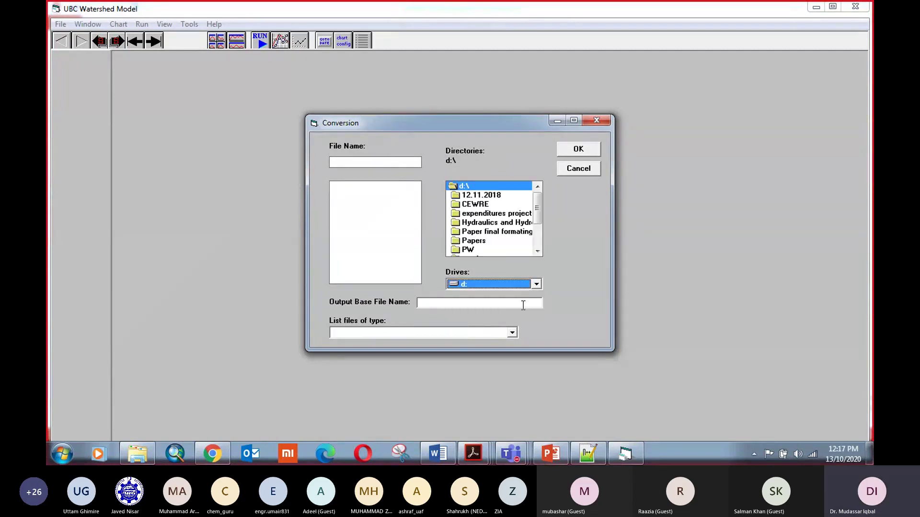
pyautogui.doubleClick(494, 204)
pyautogui.click(487, 240)
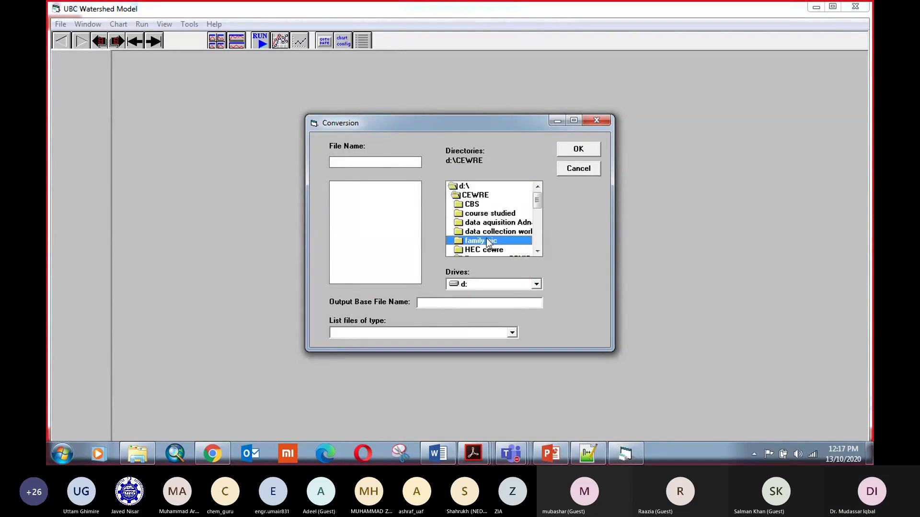
pyautogui.scroll(-3, 488, 242)
pyautogui.doubleClick(486, 210)
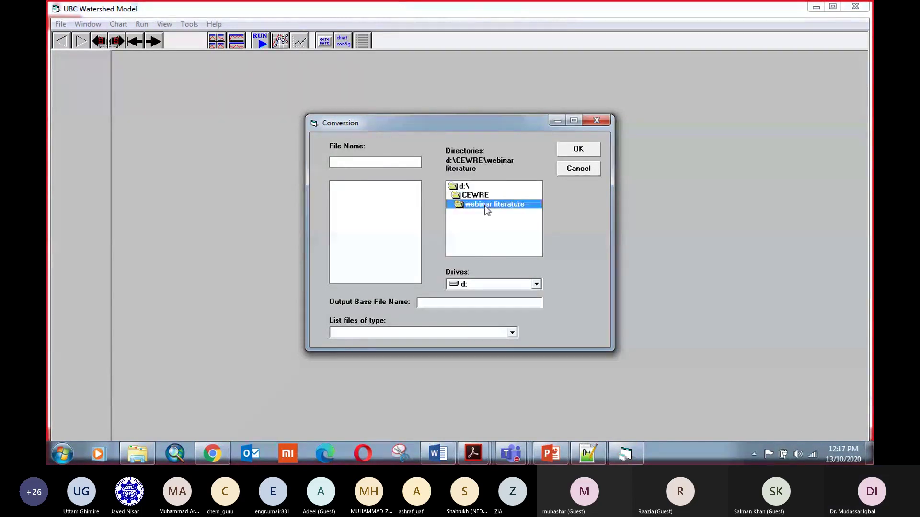
pyautogui.doubleClick(483, 196)
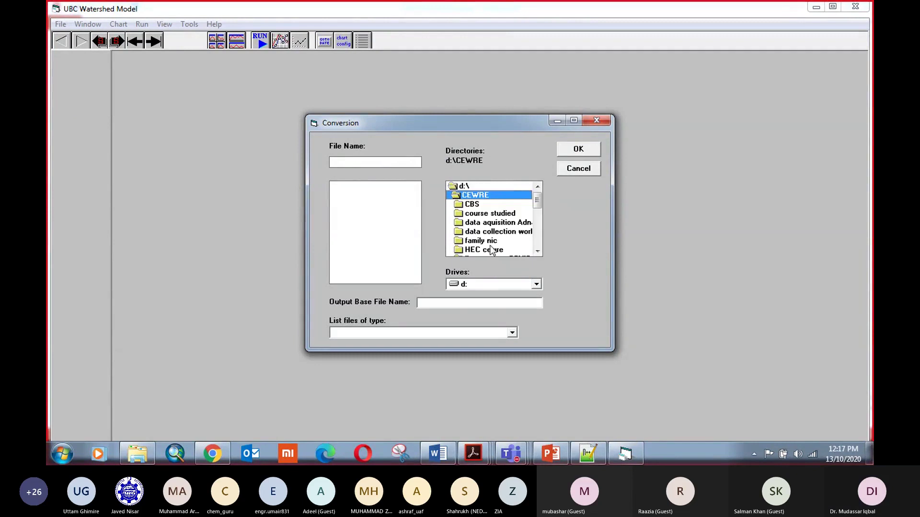
# Browse from the CEWRE folder to webinars\webinar 13-10-2020\Data\ubcinput for the file to convert
pyautogui.scroll(-15, 492, 250)
pyautogui.click(538, 251)
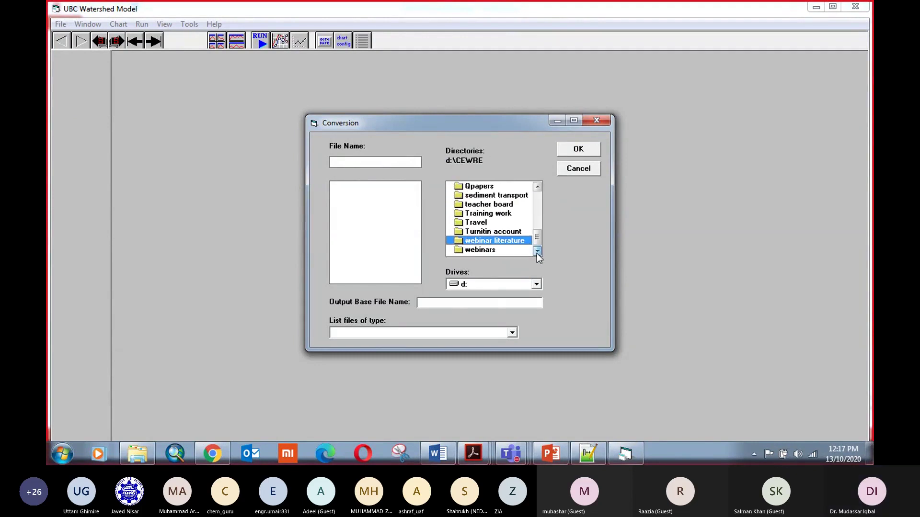
pyautogui.doubleClick(499, 250)
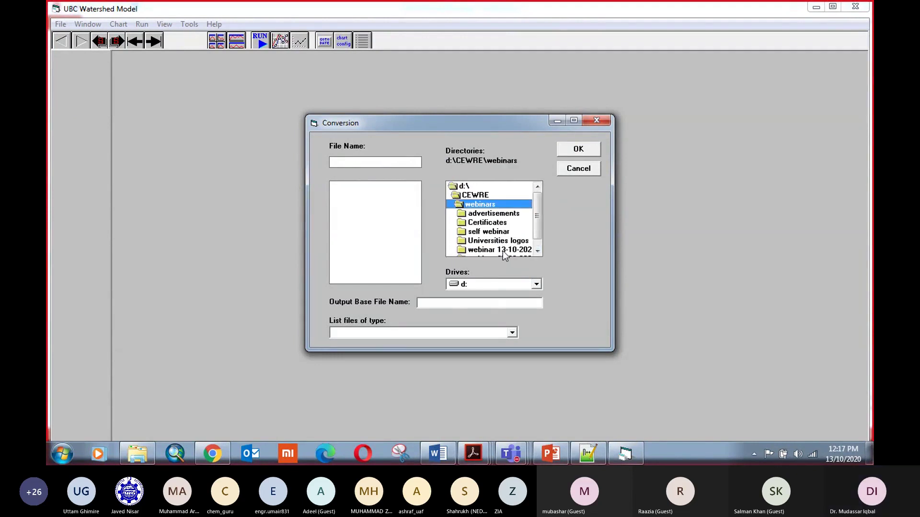
pyautogui.doubleClick(502, 250)
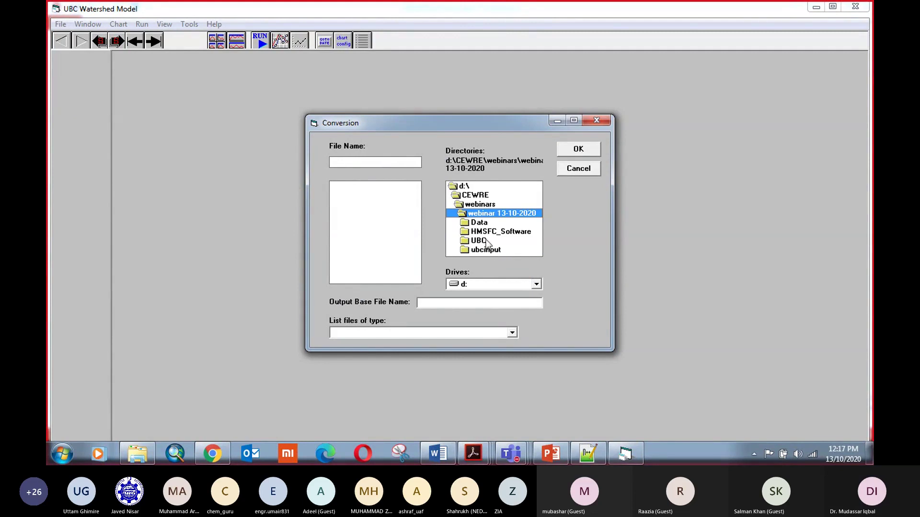
pyautogui.doubleClick(479, 222)
pyautogui.doubleClick(494, 241)
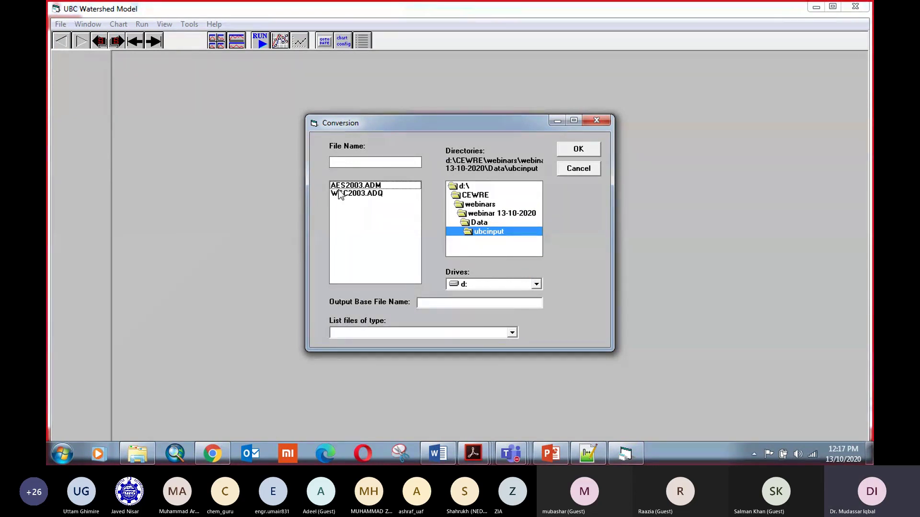
# Try to convert AES2003.ADM from the Data\ubcinput folder to binary, accepting the preset missing-data fixes and date range
pyautogui.click(367, 187)
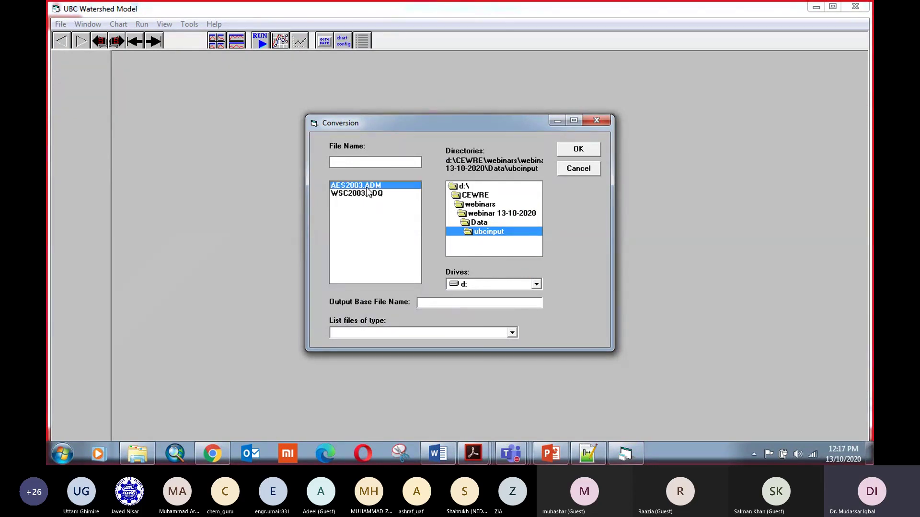
pyautogui.click(579, 150)
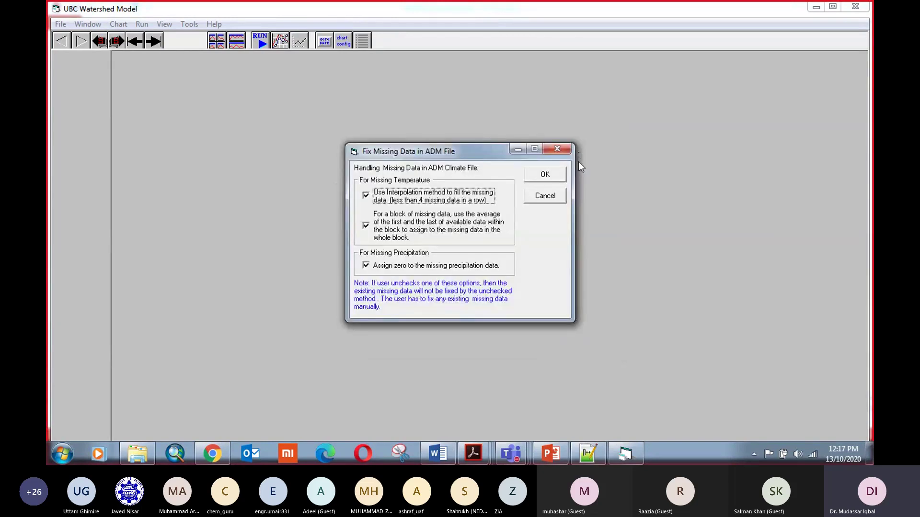
pyautogui.click(548, 175)
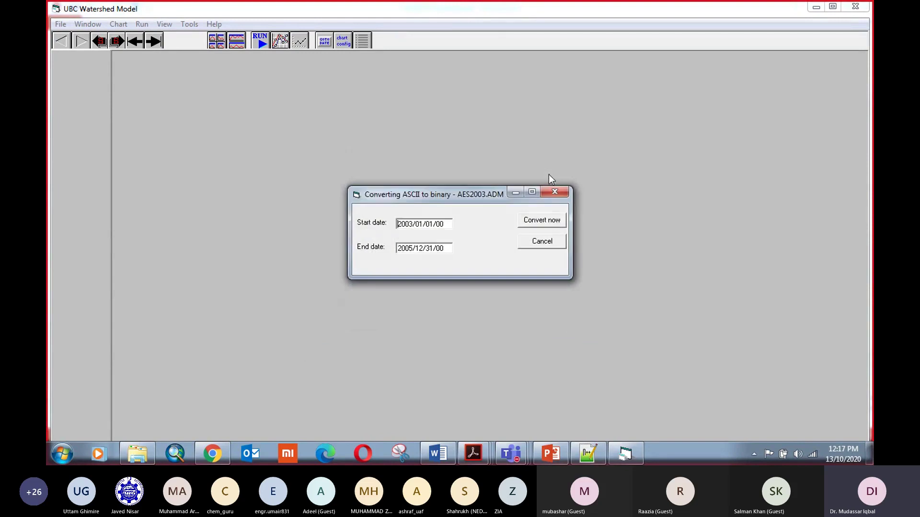
pyautogui.click(554, 225)
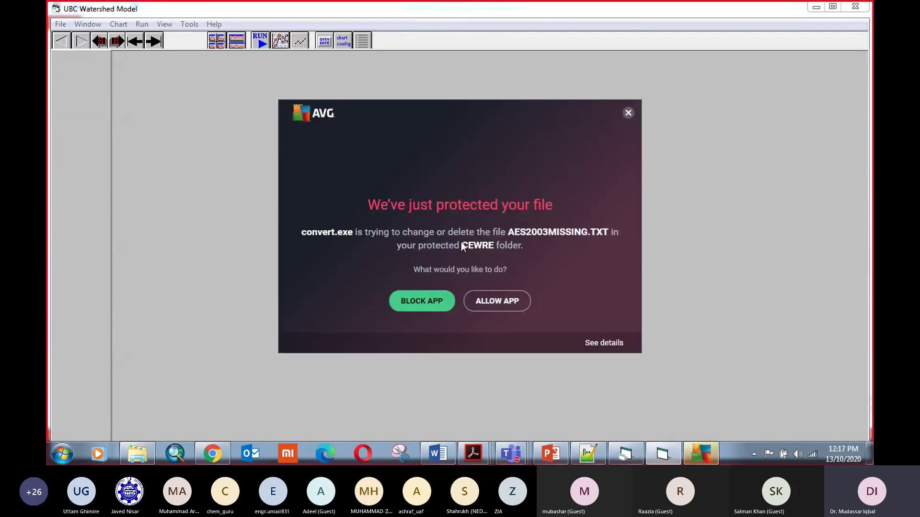
pyautogui.click(628, 112)
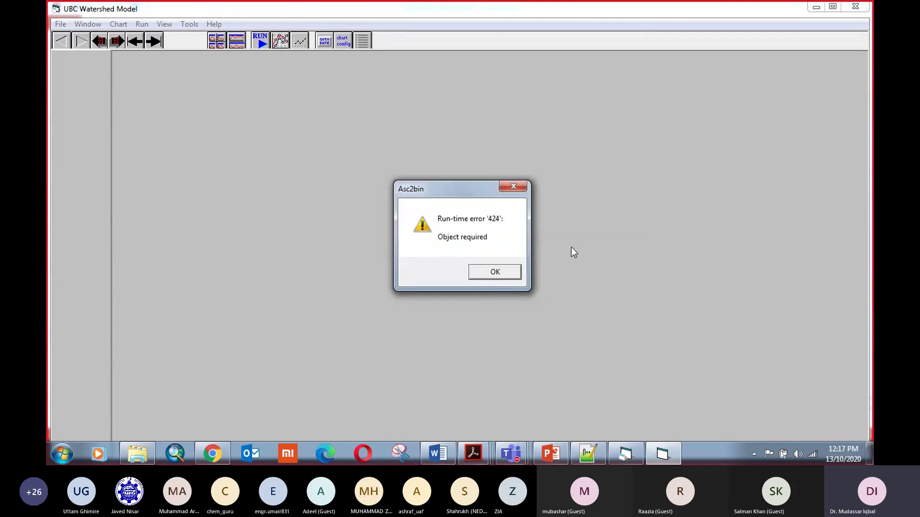
pyautogui.click(497, 276)
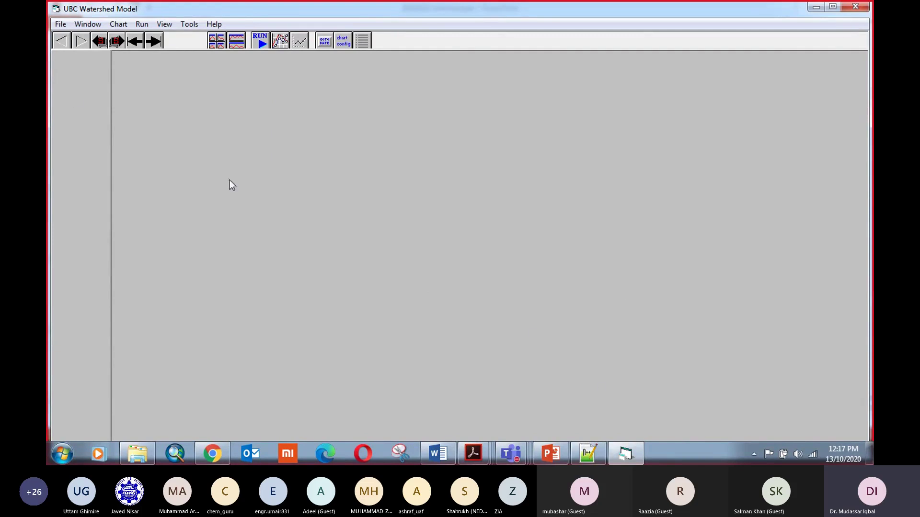
pyautogui.click(118, 24)
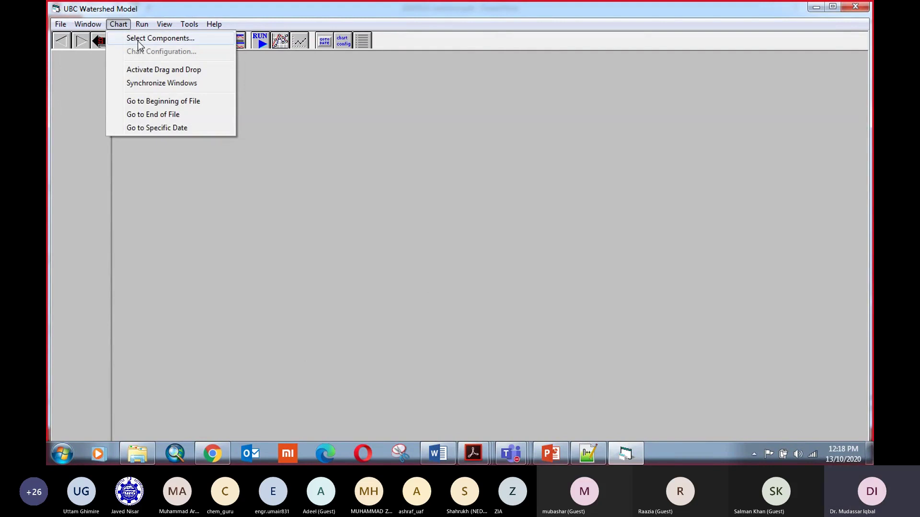
pyautogui.moveTo(159, 27)
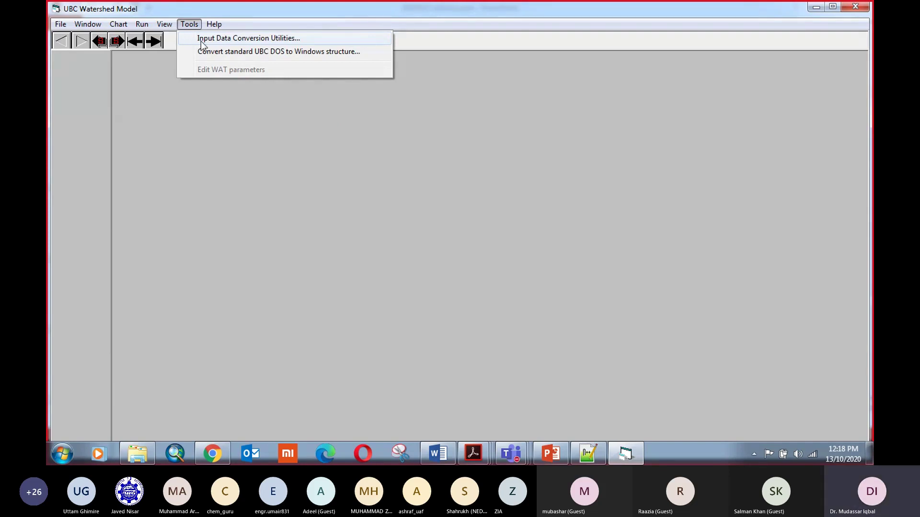
pyautogui.click(138, 41)
pyautogui.click(60, 24)
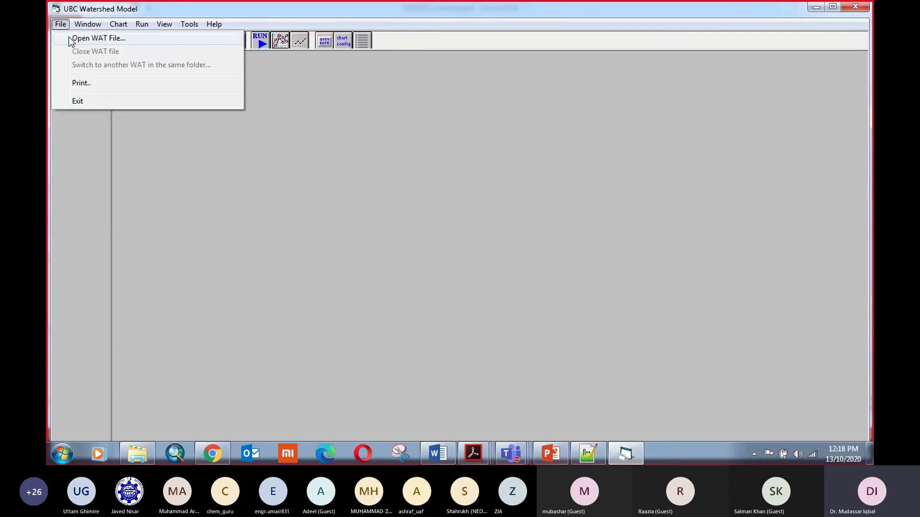
pyautogui.click(74, 38)
pyautogui.click(467, 297)
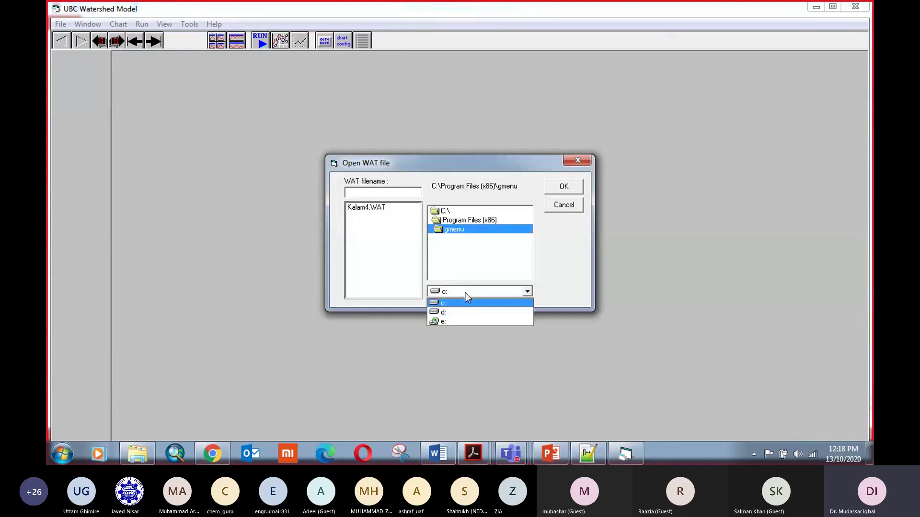
pyautogui.click(462, 309)
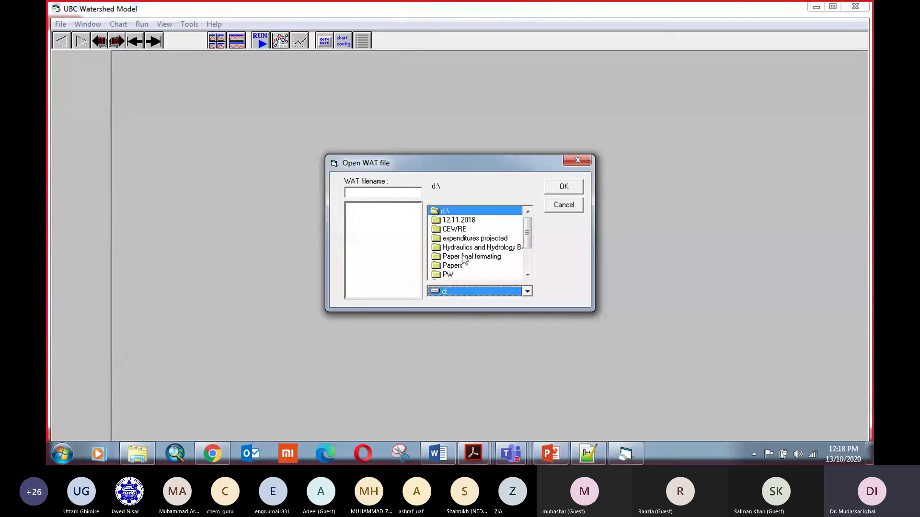
pyautogui.moveTo(527, 242)
pyautogui.mouseDown()
pyautogui.moveTo(527, 262)
pyautogui.moveTo(527, 234)
pyautogui.mouseUp()
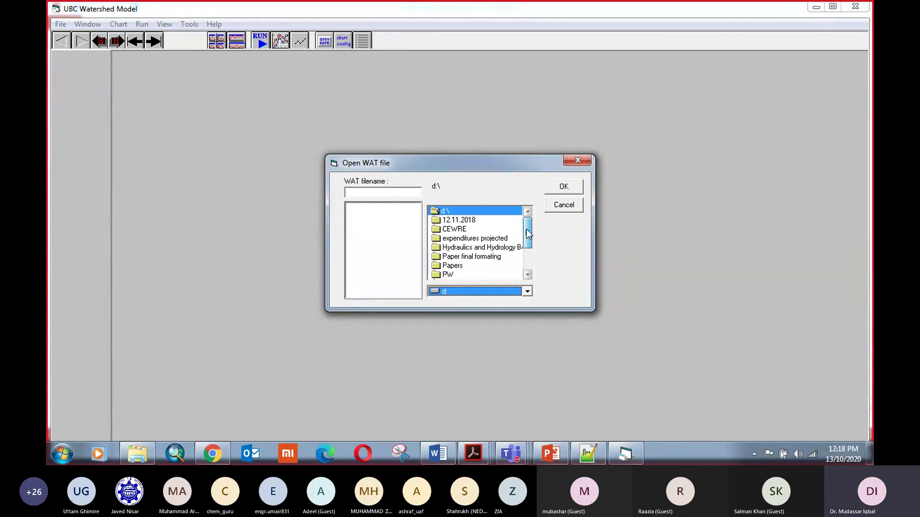
pyautogui.click(459, 221)
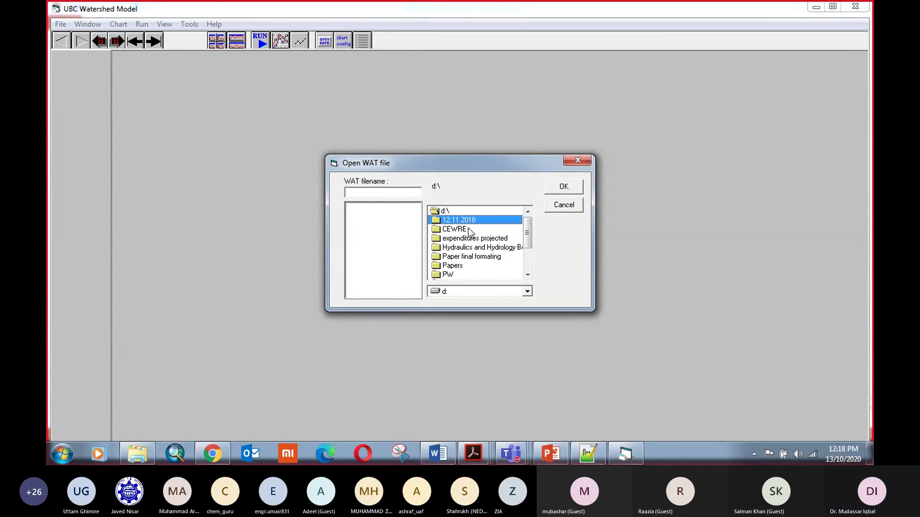
pyautogui.doubleClick(469, 230)
pyautogui.click(471, 248)
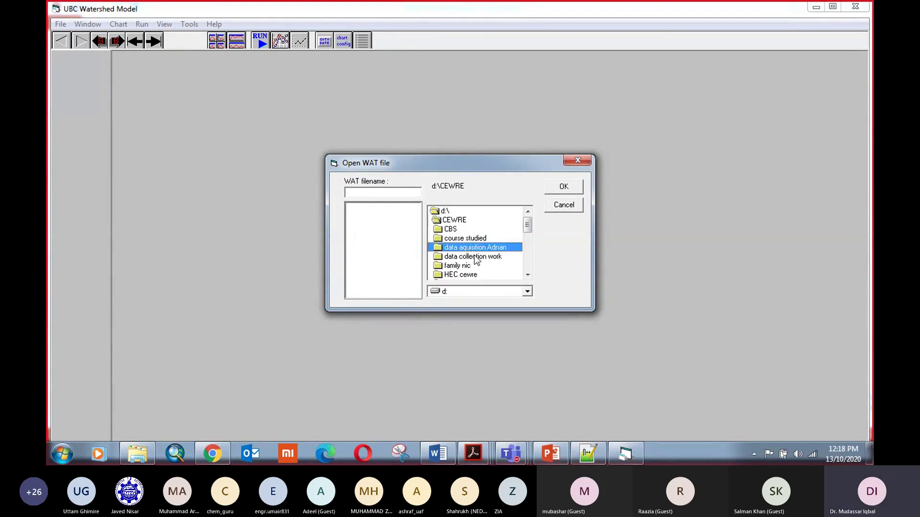
pyautogui.scroll(-1, 476, 260)
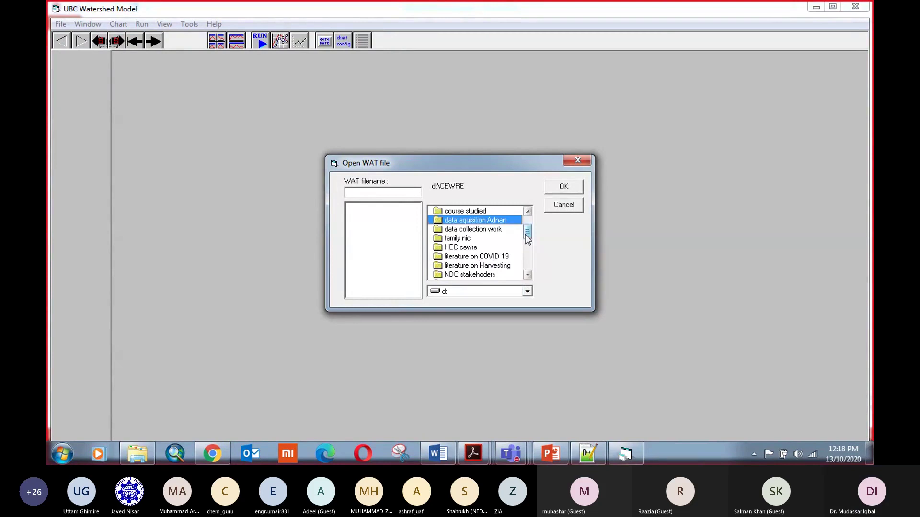
pyautogui.moveTo(527, 237)
pyautogui.mouseDown()
pyautogui.moveTo(527, 244)
pyautogui.moveTo(527, 225)
pyautogui.mouseUp()
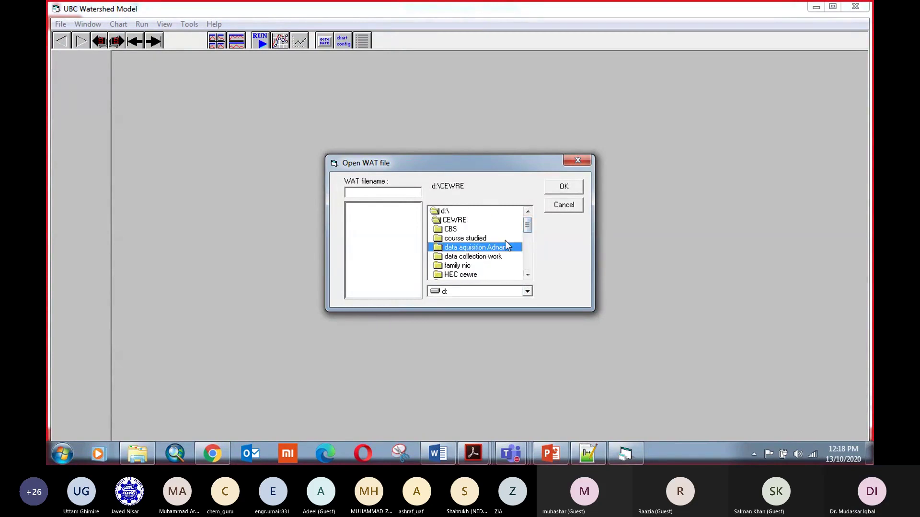
pyautogui.scroll(-5, 468, 234)
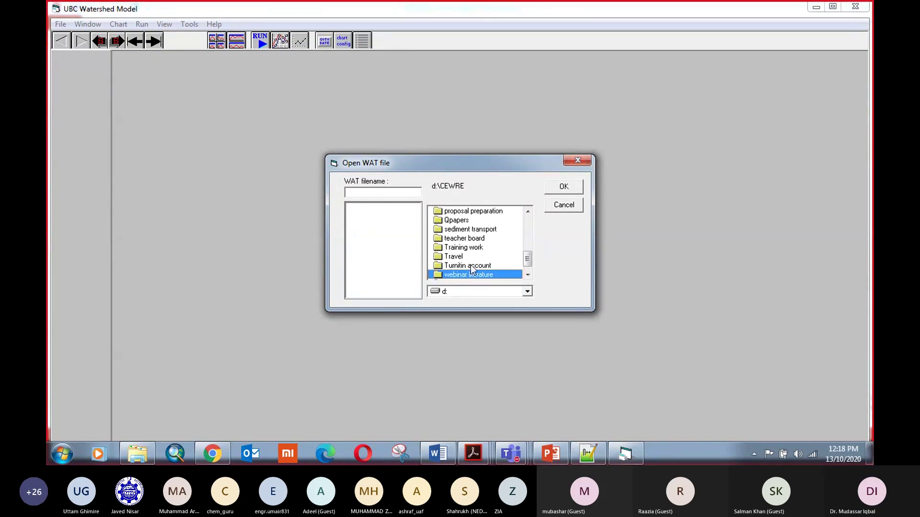
pyautogui.click(528, 275)
pyautogui.doubleClick(508, 274)
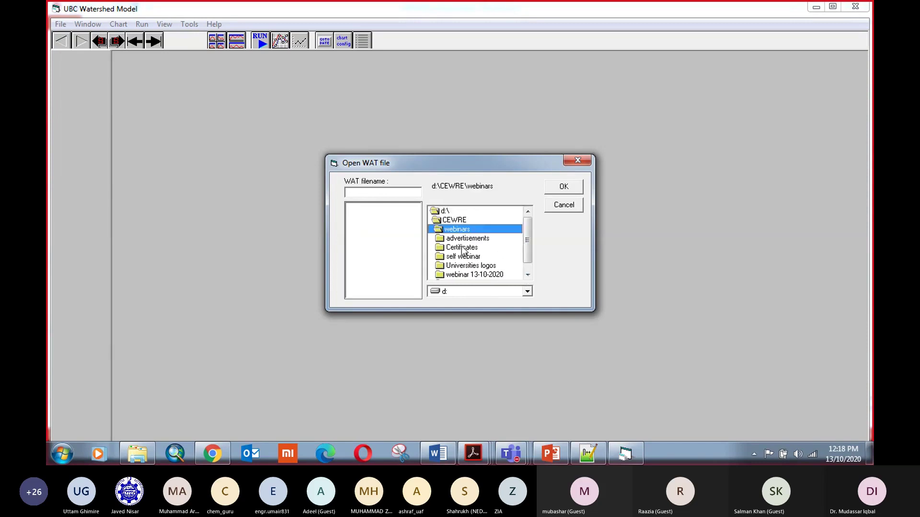
pyautogui.click(475, 275)
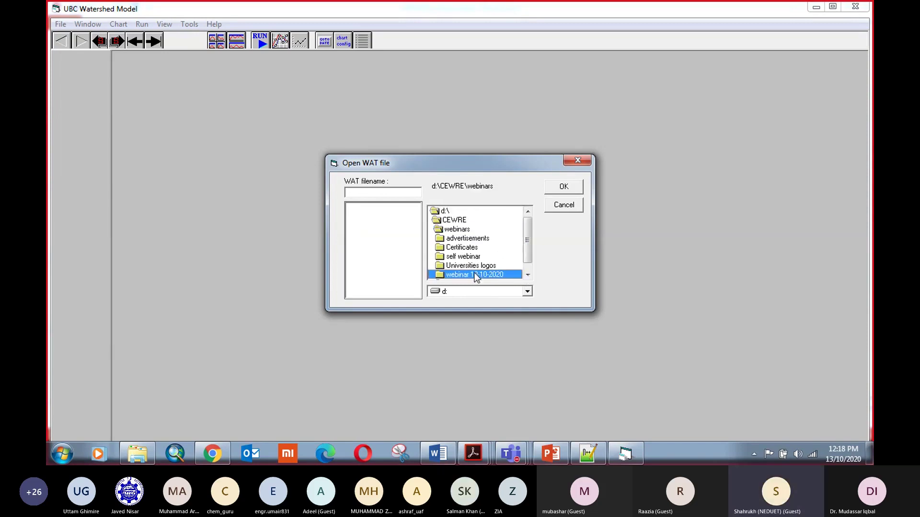
pyautogui.click(527, 275)
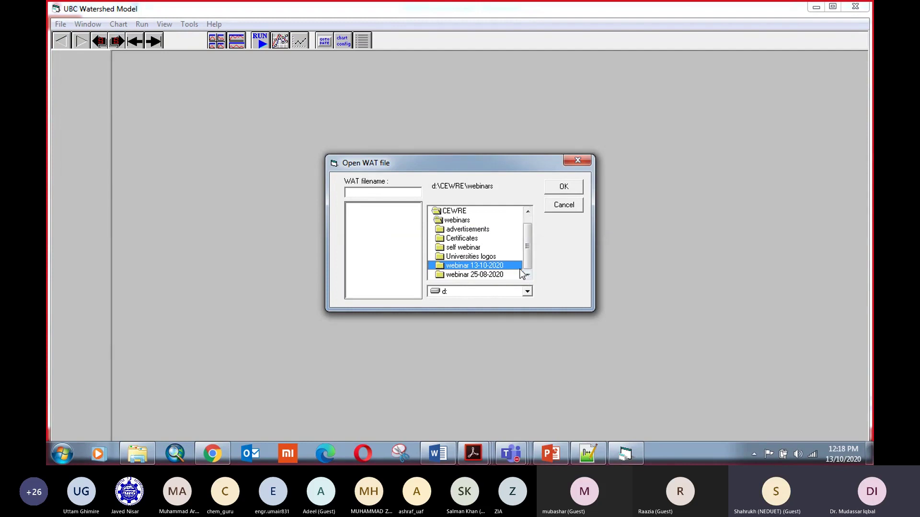
pyautogui.doubleClick(473, 265)
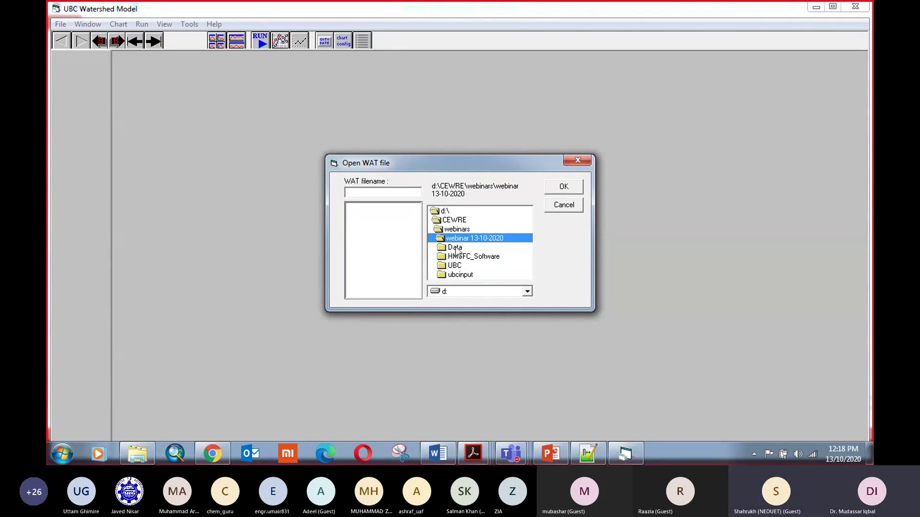
pyautogui.doubleClick(463, 276)
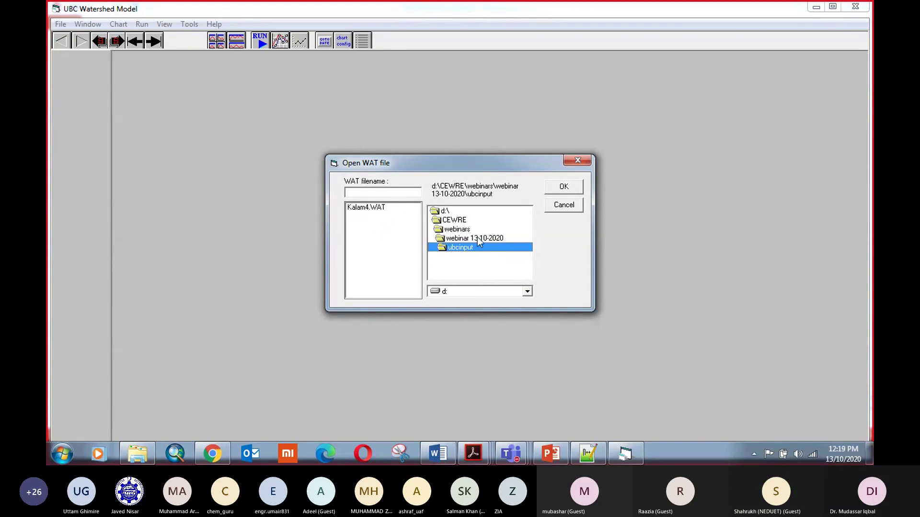
pyautogui.click(560, 206)
# Start the Input Data Conversion utility again and open the CEWRE folder on drive d:
pyautogui.click(189, 24)
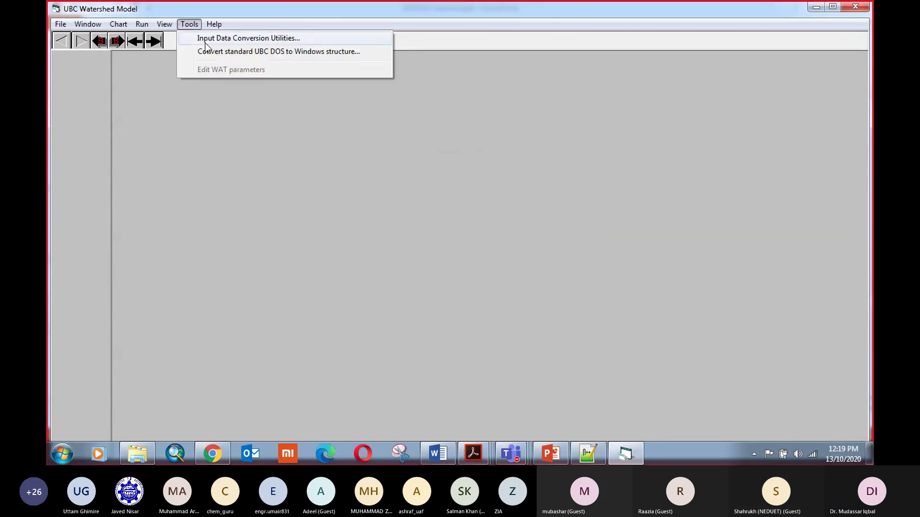
pyautogui.click(216, 38)
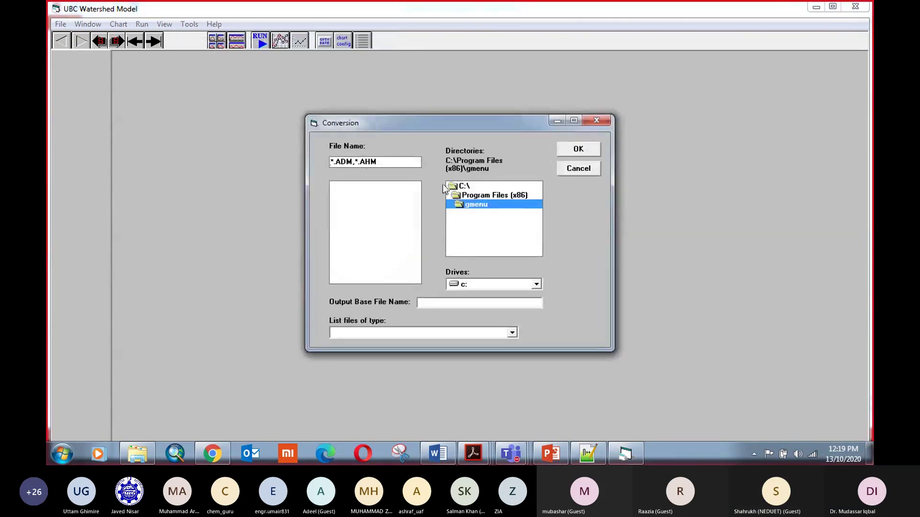
pyautogui.click(508, 285)
pyautogui.click(505, 305)
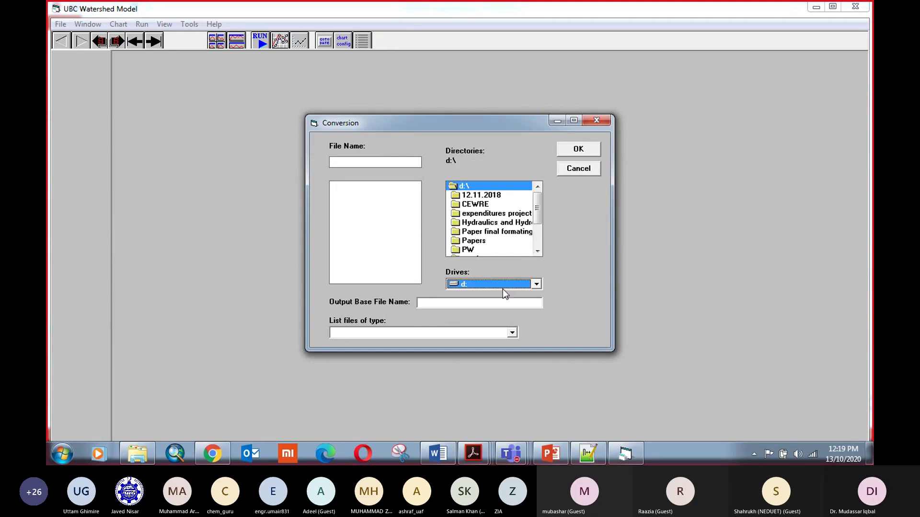
pyautogui.doubleClick(483, 205)
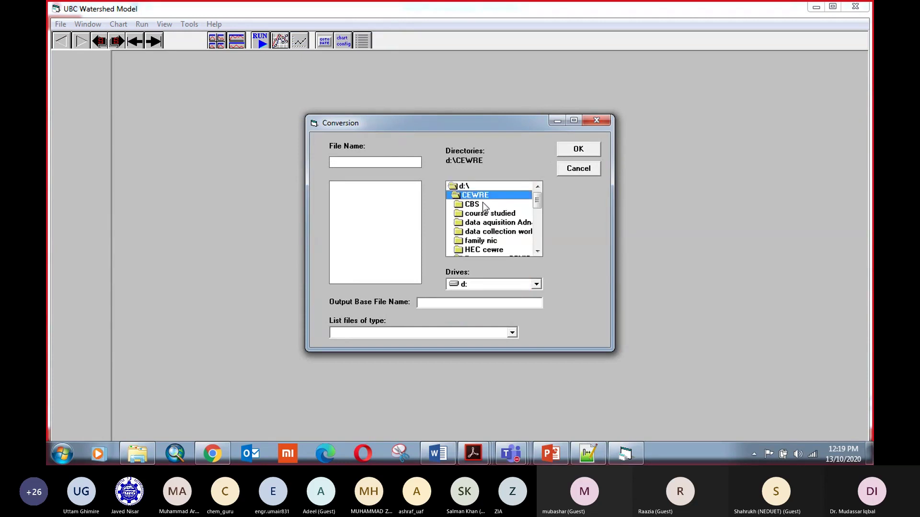
# Browse from the CEWRE folder to webinars\webinar 13-10-2020\ubcinput as the source folder for the conversion
pyautogui.click(485, 233)
pyautogui.scroll(-5, 489, 225)
pyautogui.click(490, 249)
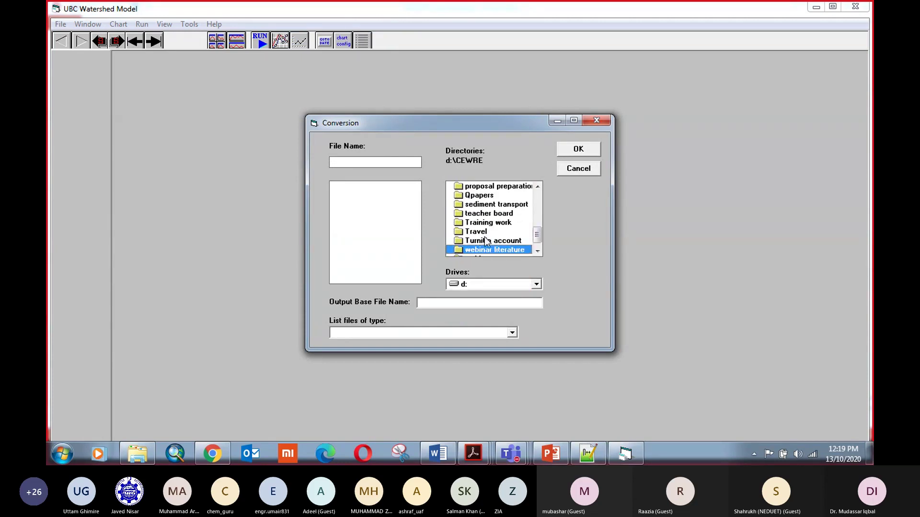
pyautogui.click(537, 251)
pyautogui.doubleClick(489, 250)
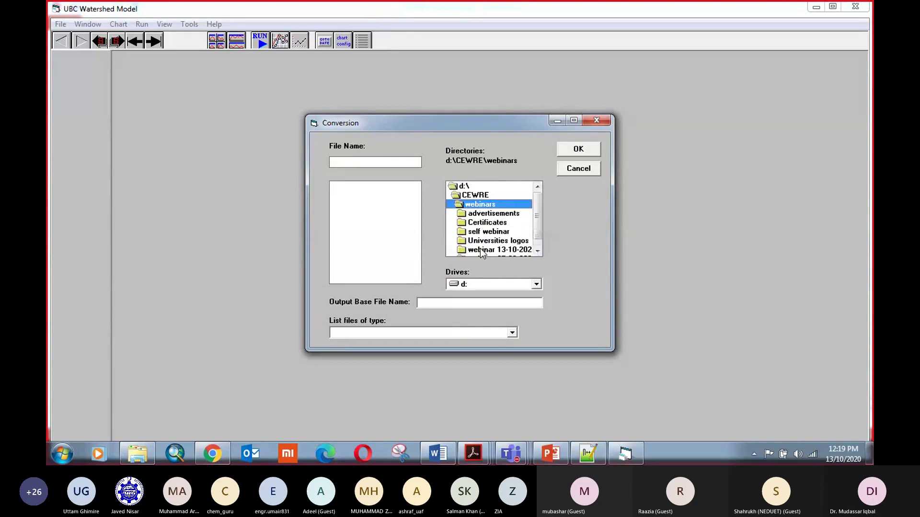
pyautogui.click(537, 246)
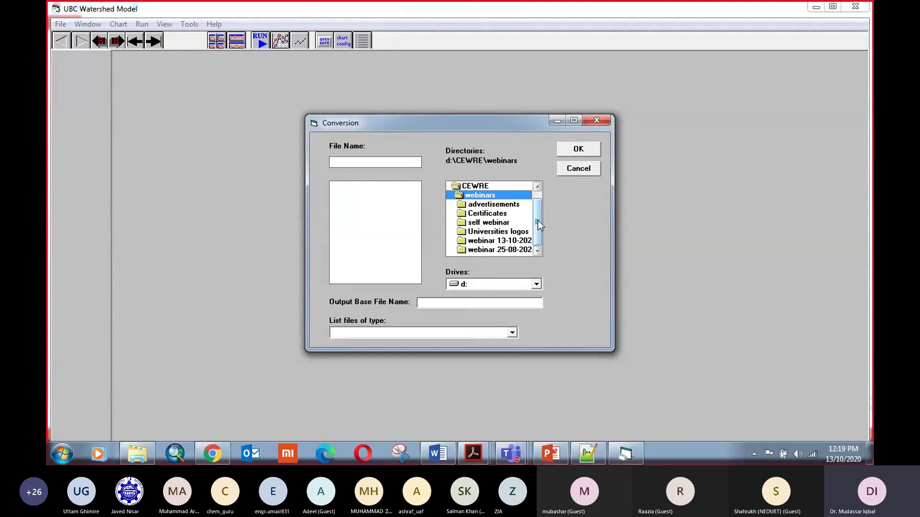
pyautogui.doubleClick(506, 242)
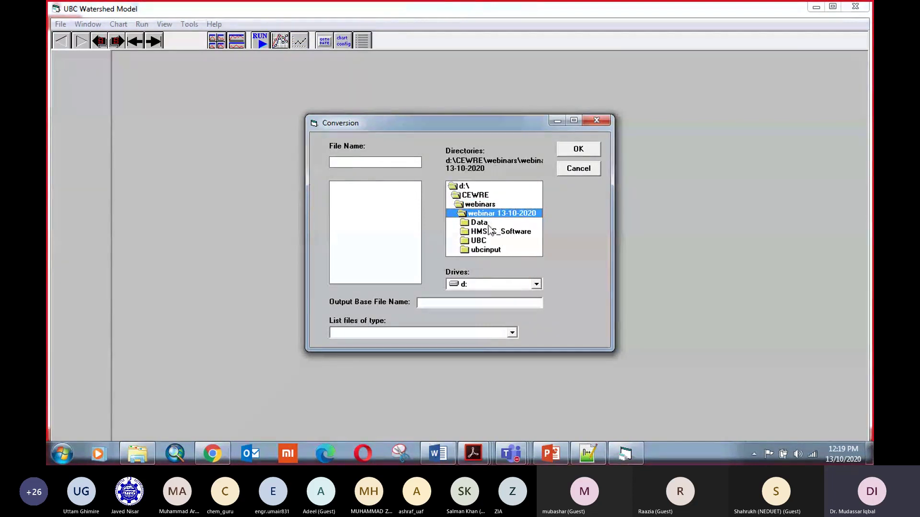
pyautogui.doubleClick(490, 249)
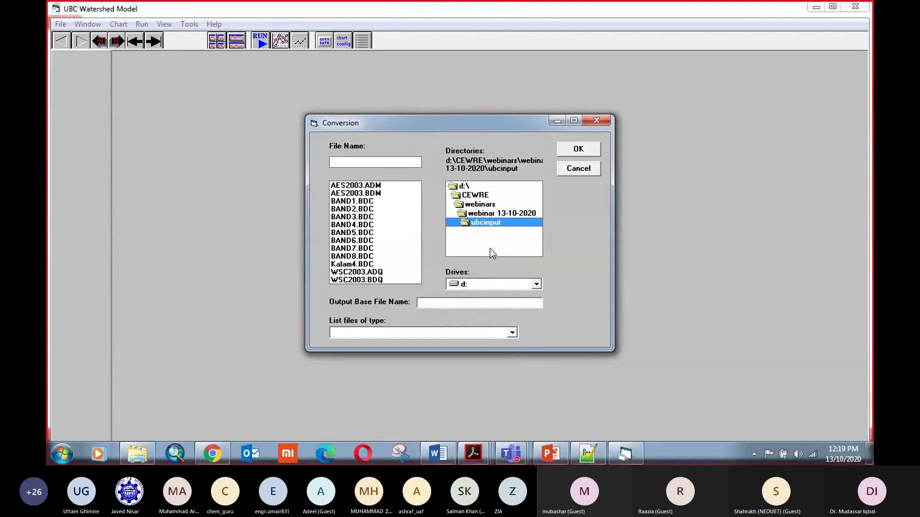
# Try to convert AES2003.ADM to binary with the preset missing-data fixes and date range, overwriting the existing file, and close the UBC Watershed Model
pyautogui.click(372, 188)
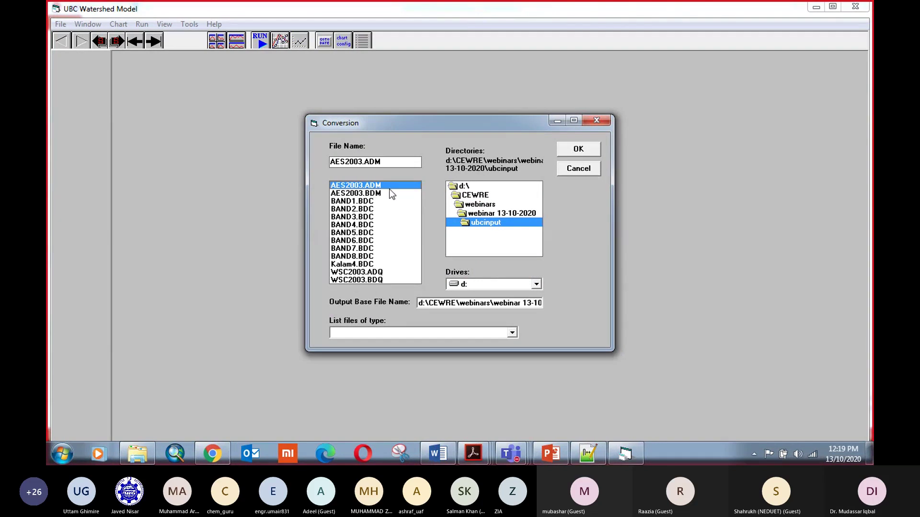
pyautogui.click(578, 151)
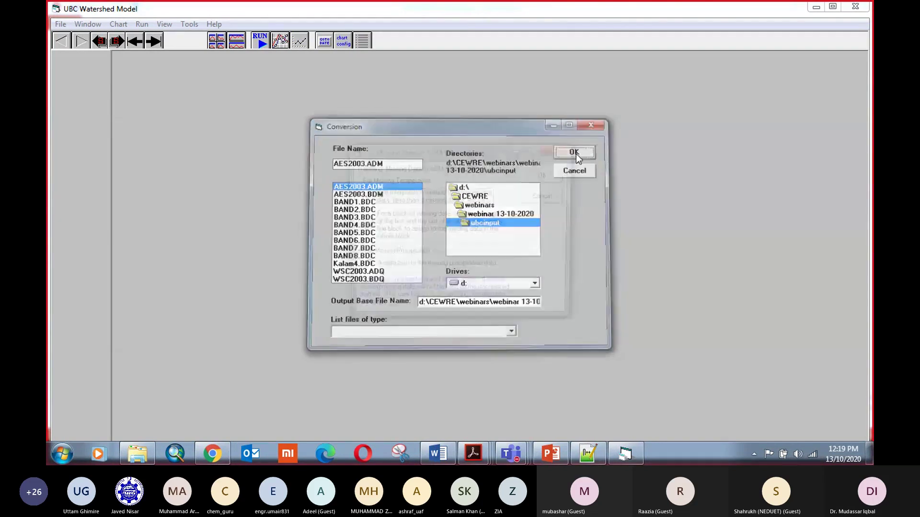
pyautogui.click(555, 176)
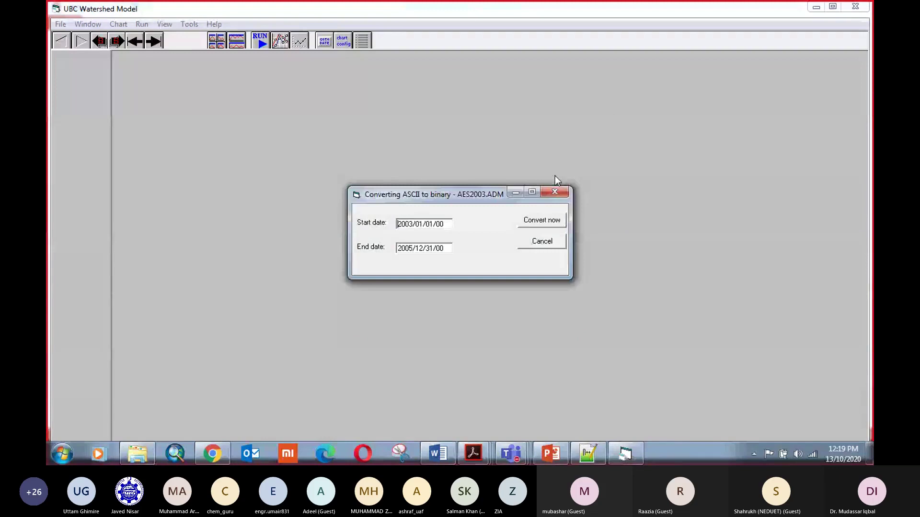
pyautogui.click(556, 216)
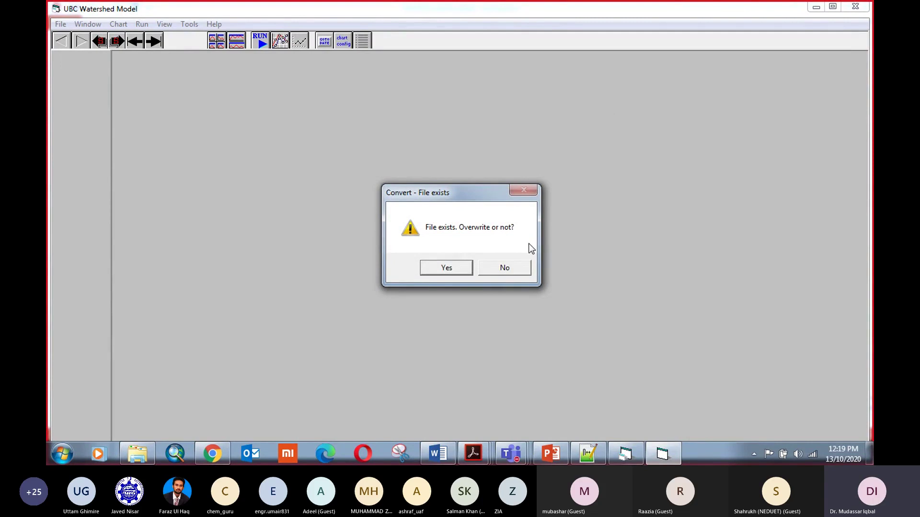
pyautogui.click(431, 265)
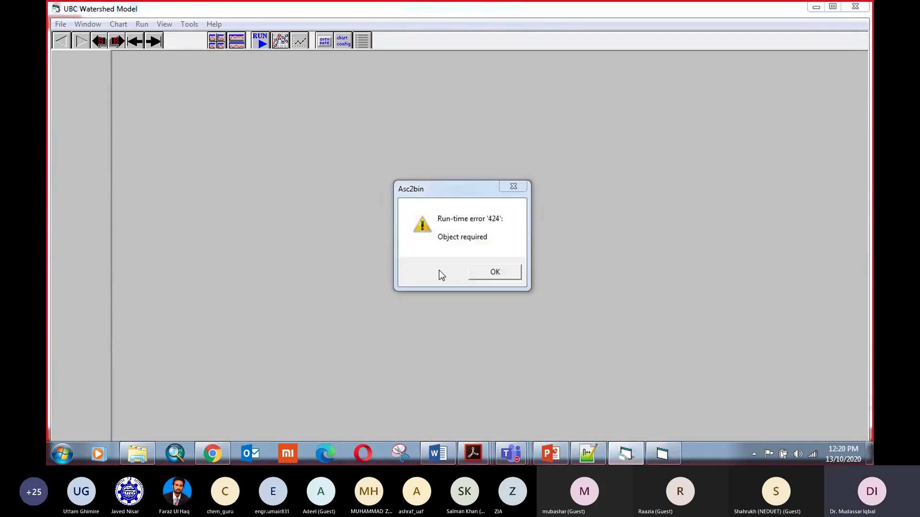
pyautogui.click(628, 113)
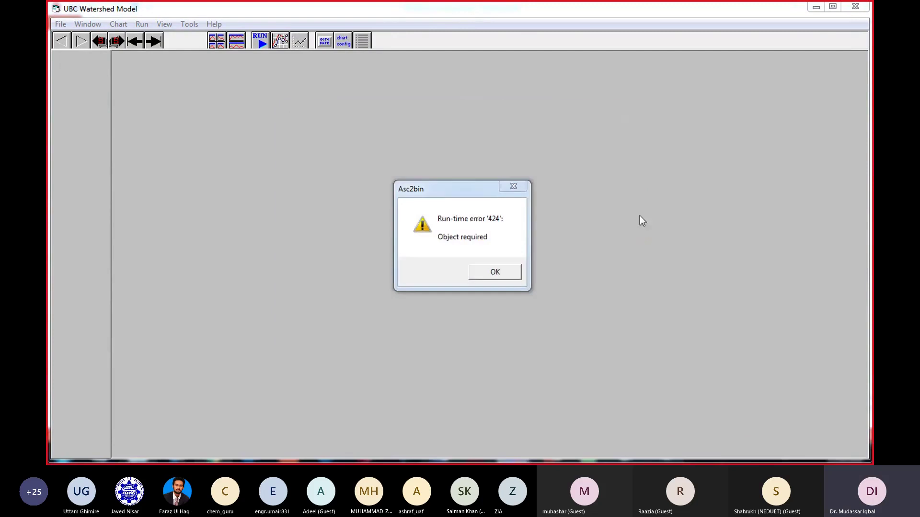
pyautogui.click(511, 187)
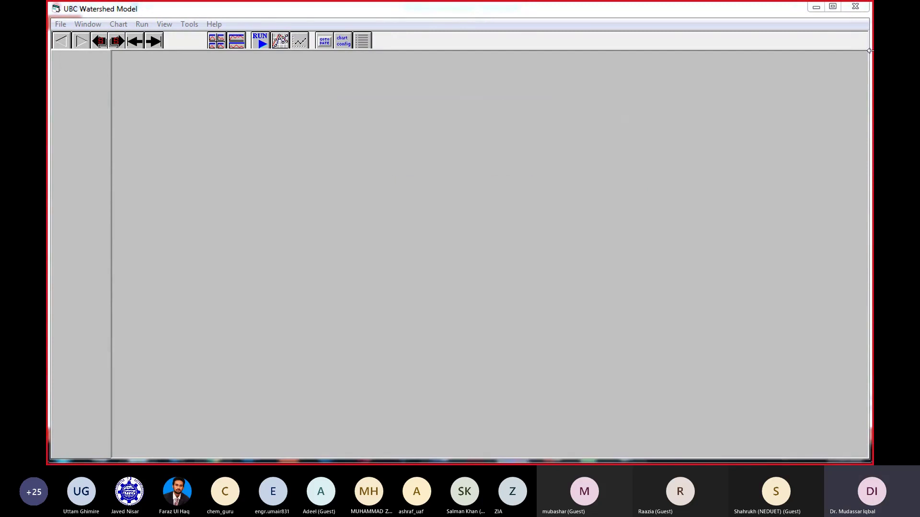
pyautogui.click(855, 7)
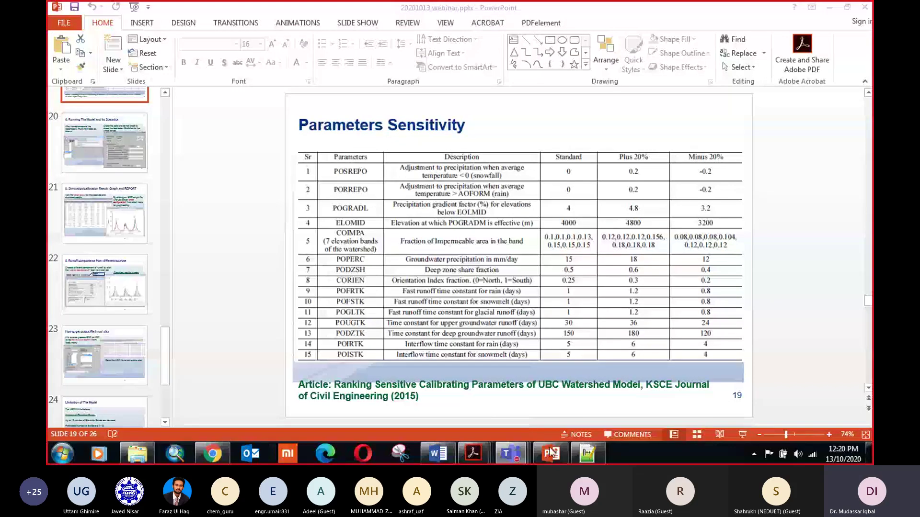
# Switch to File Explorer and open the Program Files (x86)\ubcinput folder on drive C: to check its input files
pyautogui.moveTo(549, 456)
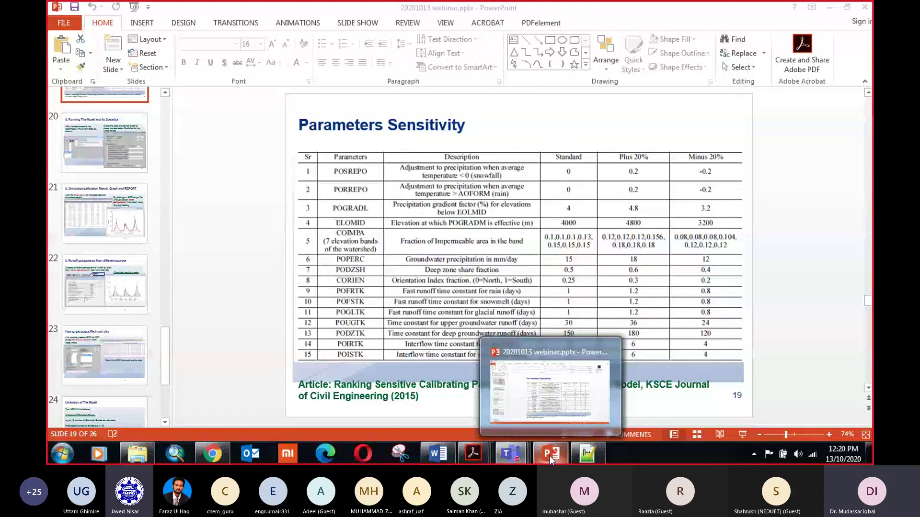
pyautogui.click(516, 373)
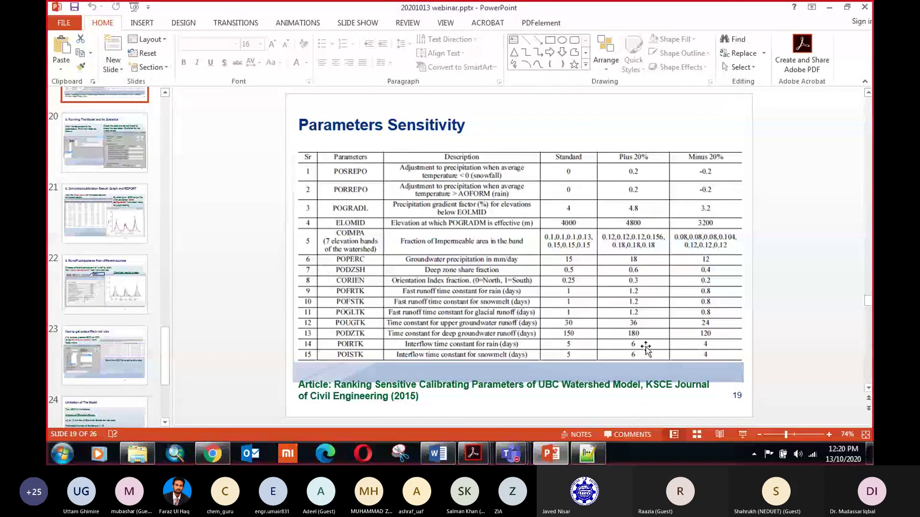
pyautogui.click(137, 454)
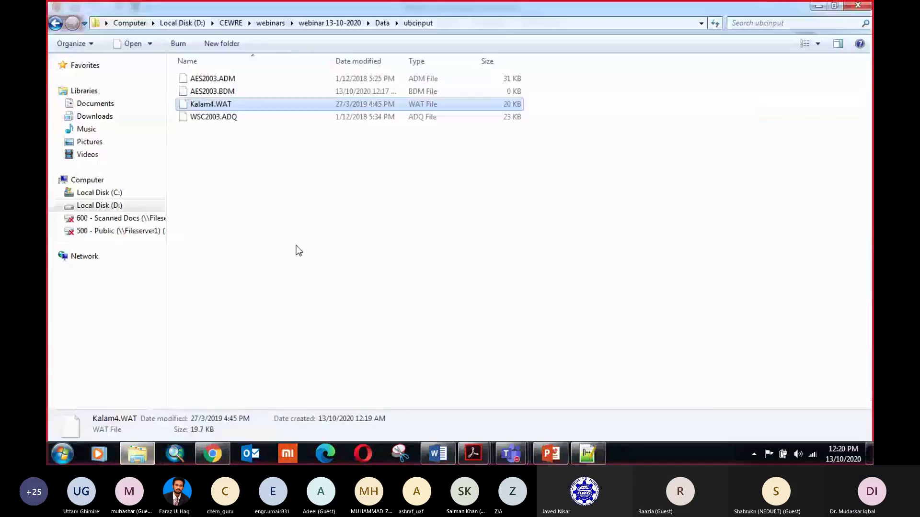
pyautogui.click(388, 23)
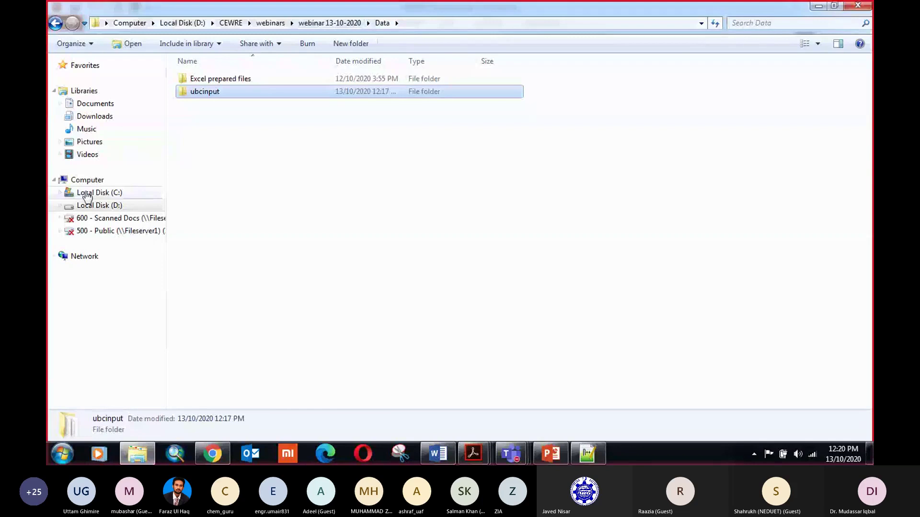
pyautogui.click(260, 211)
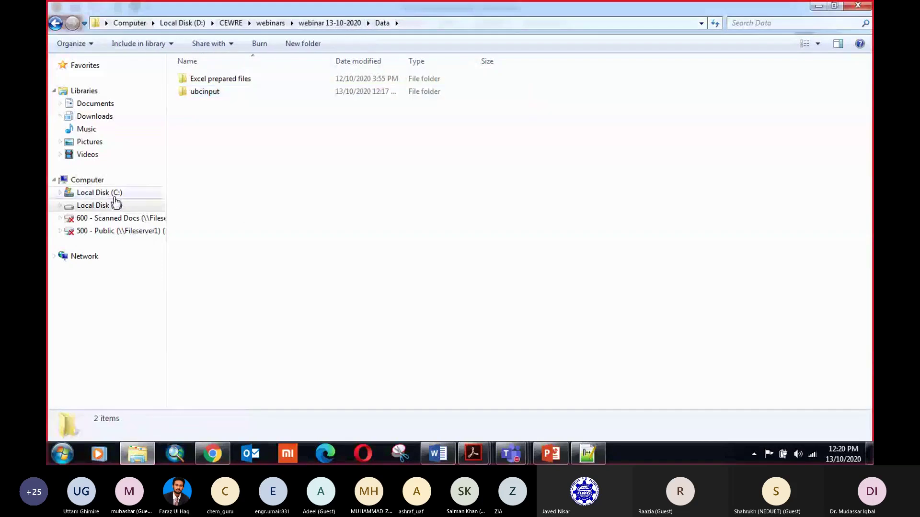
pyautogui.click(105, 193)
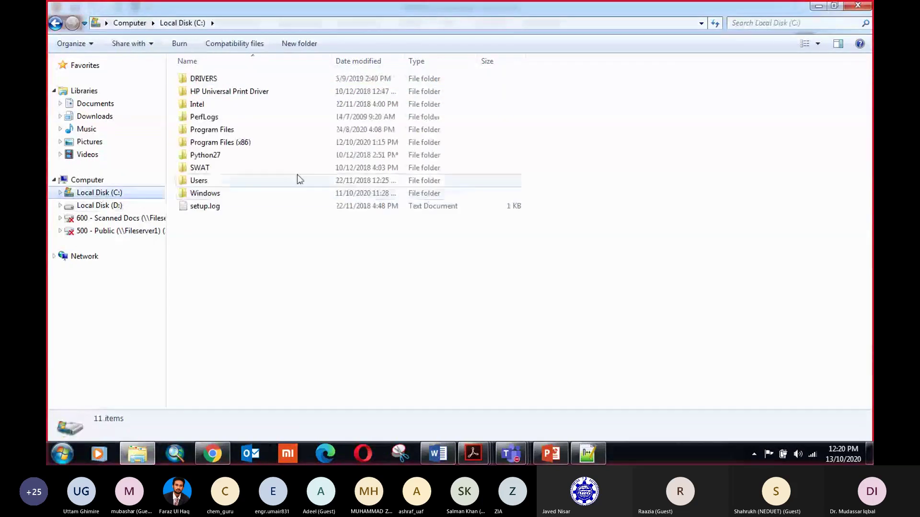
pyautogui.doubleClick(224, 143)
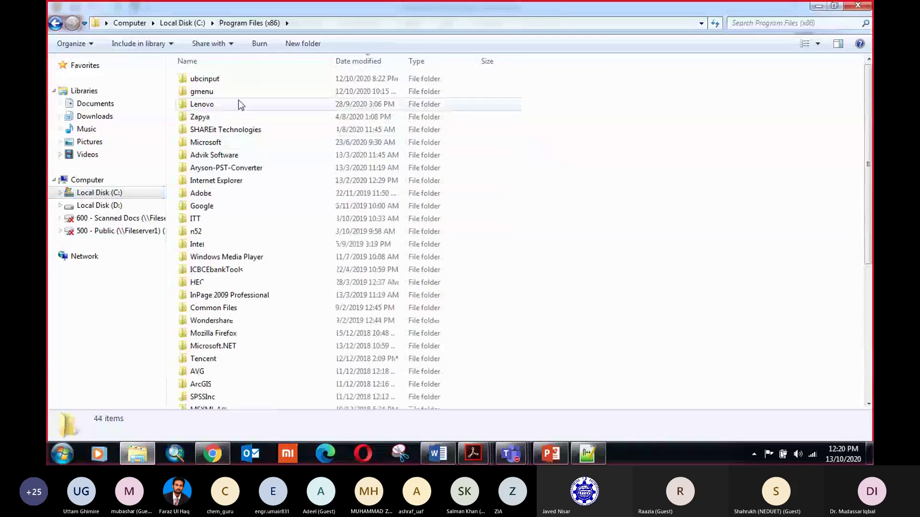
pyautogui.click(240, 80)
pyautogui.doubleClick(239, 79)
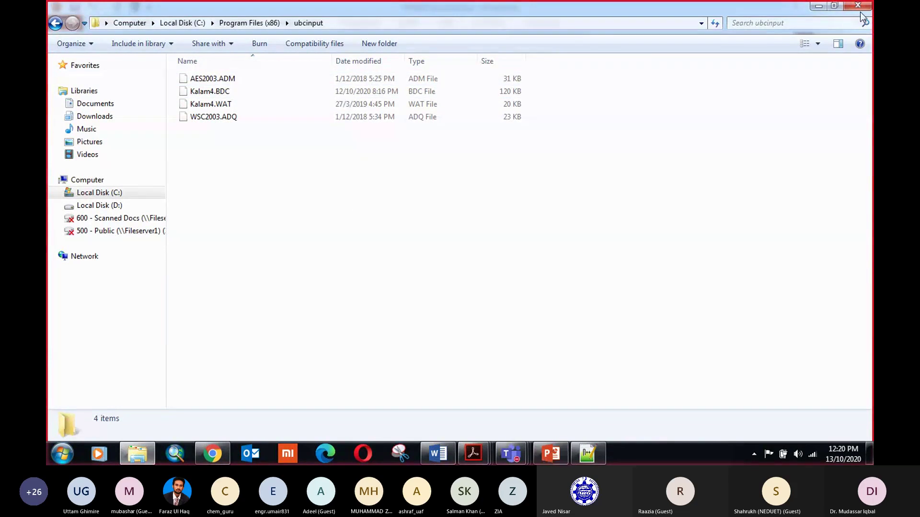
# Restart the UBC Watershed Model and open its Input Data Conversion utility
pyautogui.press('super')
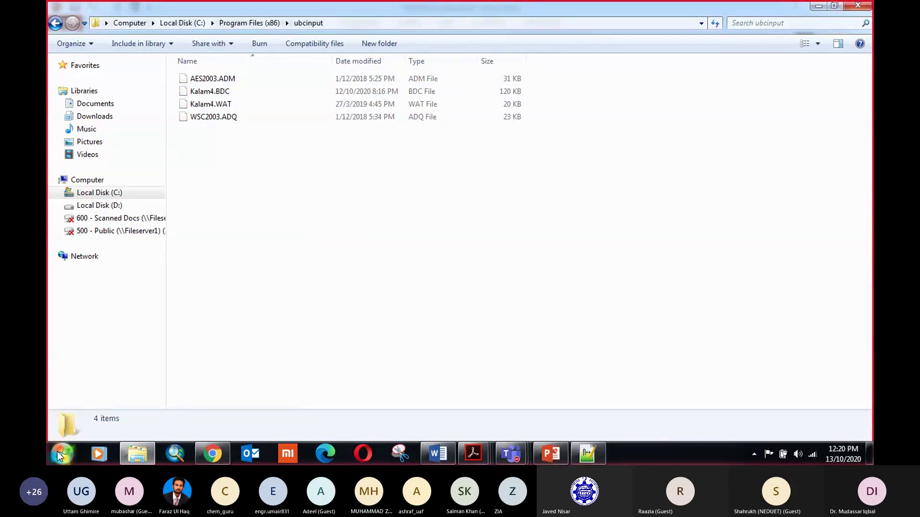
pyautogui.click(121, 285)
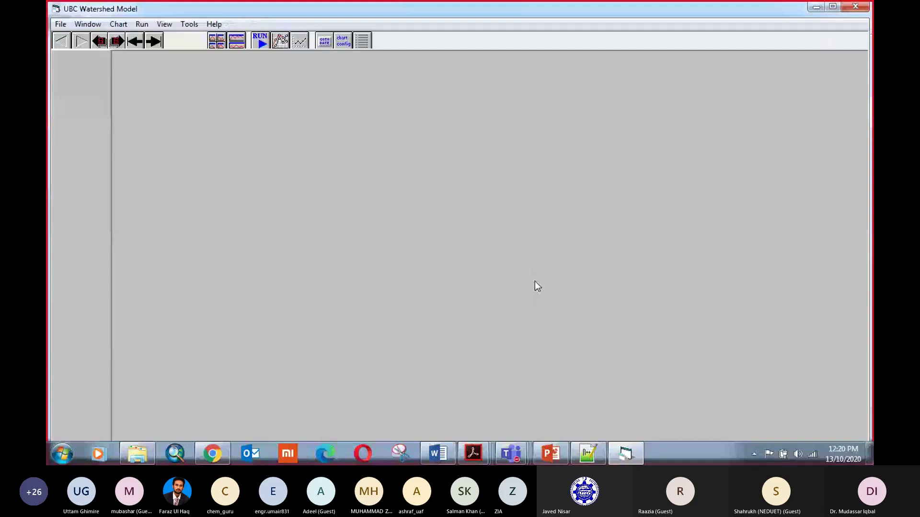
pyautogui.click(61, 25)
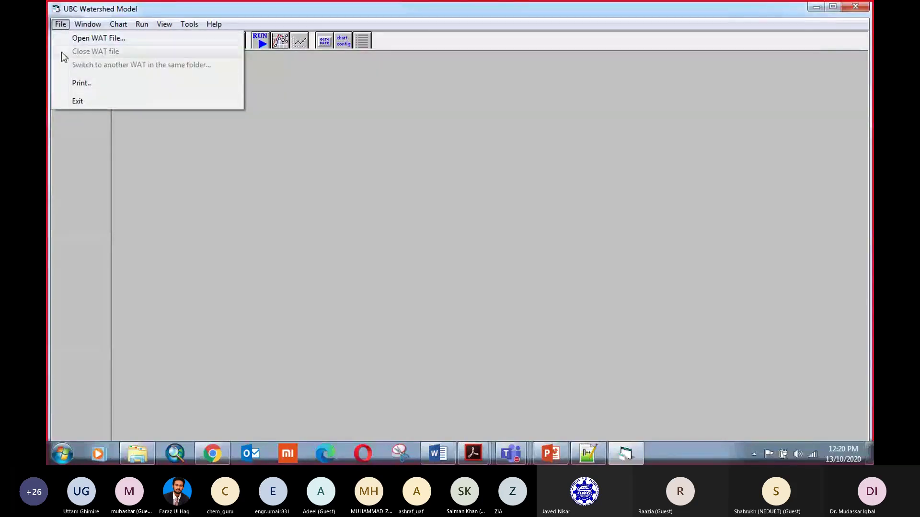
pyautogui.moveTo(165, 25)
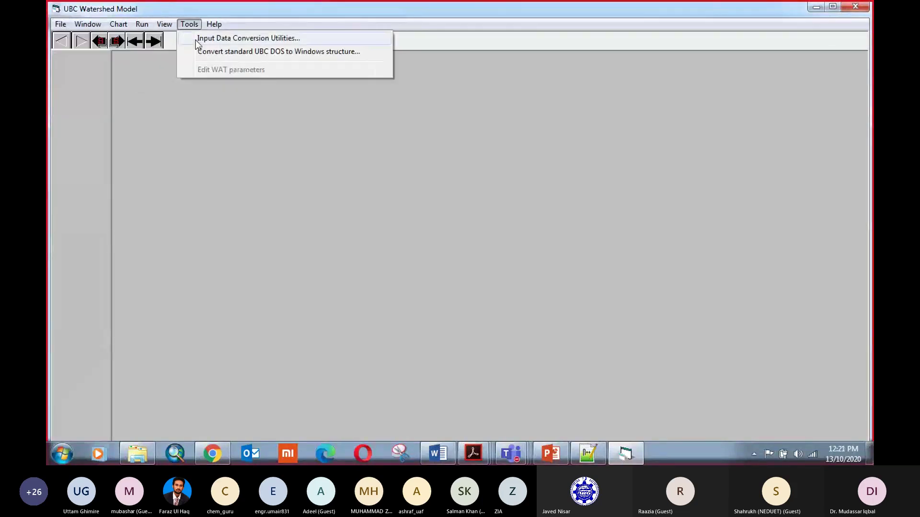
pyautogui.click(197, 39)
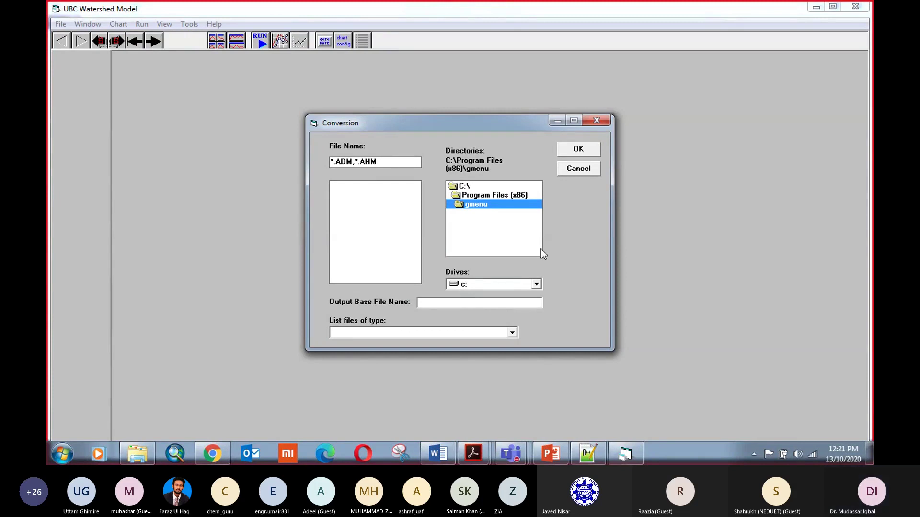
# Browse to C:\Program Files (x86)\ubcinput as the source folder for the conversion
pyautogui.click(497, 197)
pyautogui.doubleClick(498, 197)
pyautogui.click(486, 214)
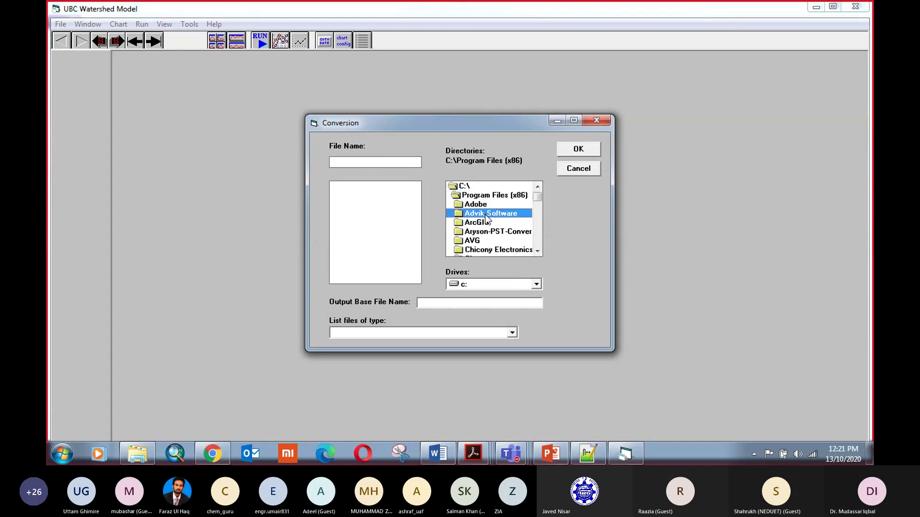
pyautogui.press('u')
pyautogui.doubleClick(488, 249)
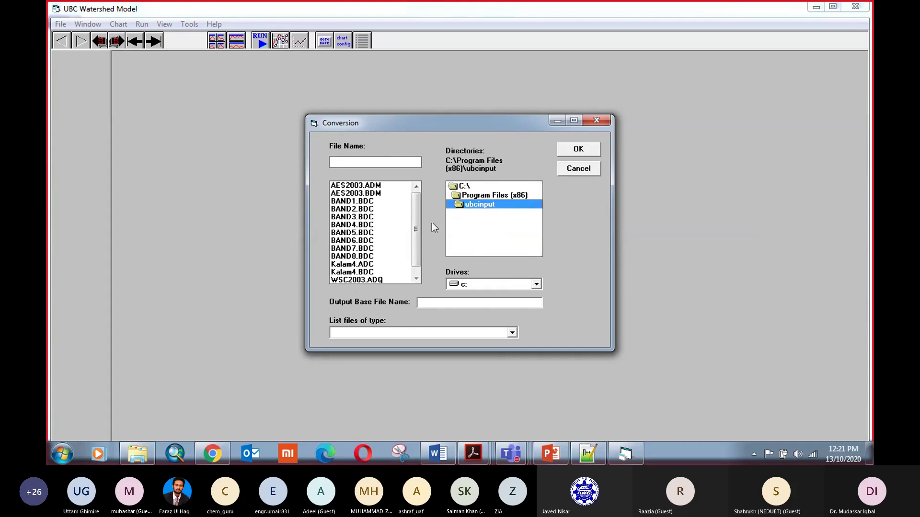
# Try to convert AES2003.ADM to binary with the preset missing-data fixes and date range, declining the overwrite and leaving the output file name blank
pyautogui.click(363, 186)
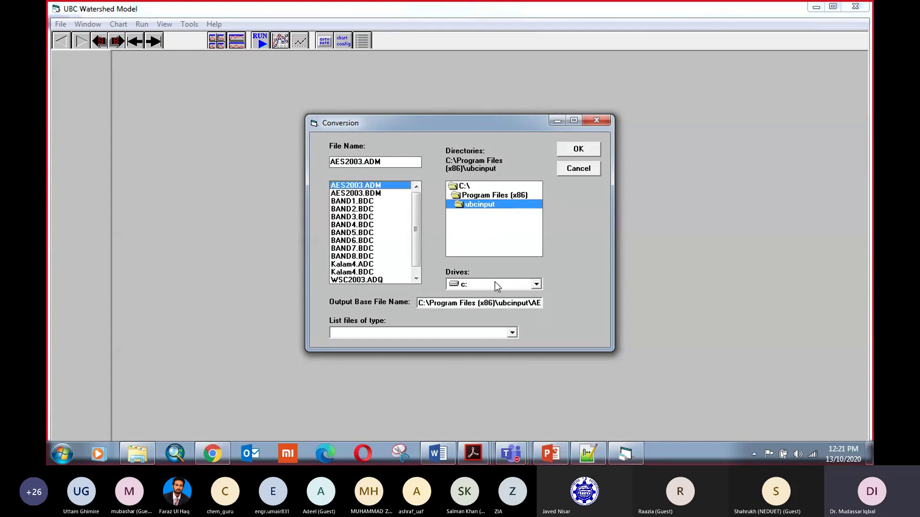
pyautogui.click(575, 149)
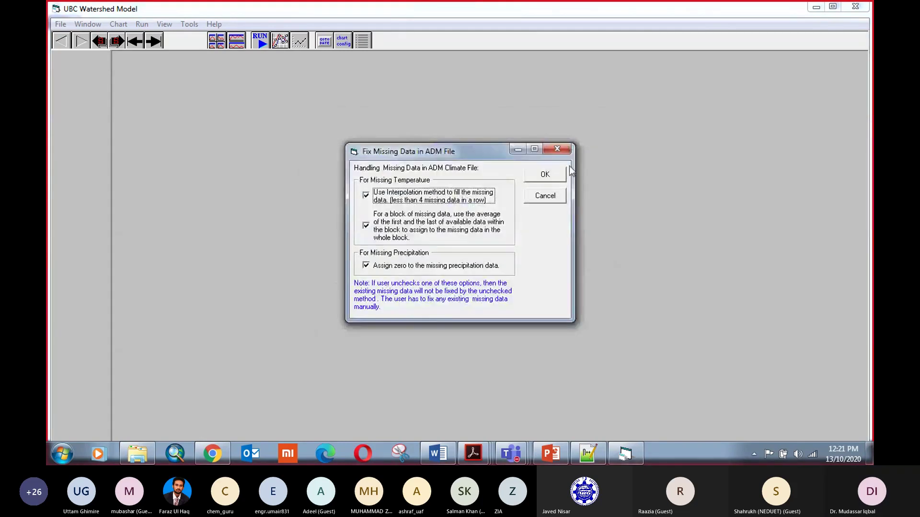
pyautogui.click(566, 181)
pyautogui.click(552, 221)
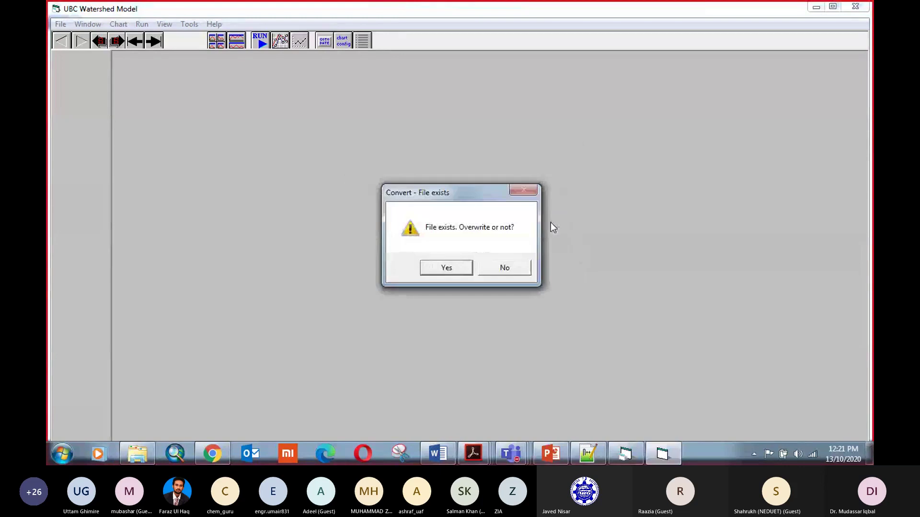
pyautogui.click(522, 270)
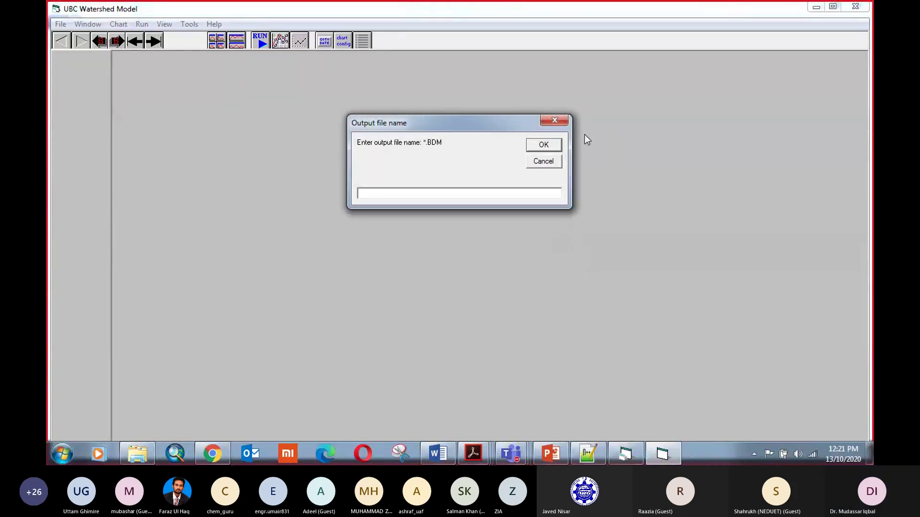
pyautogui.click(544, 146)
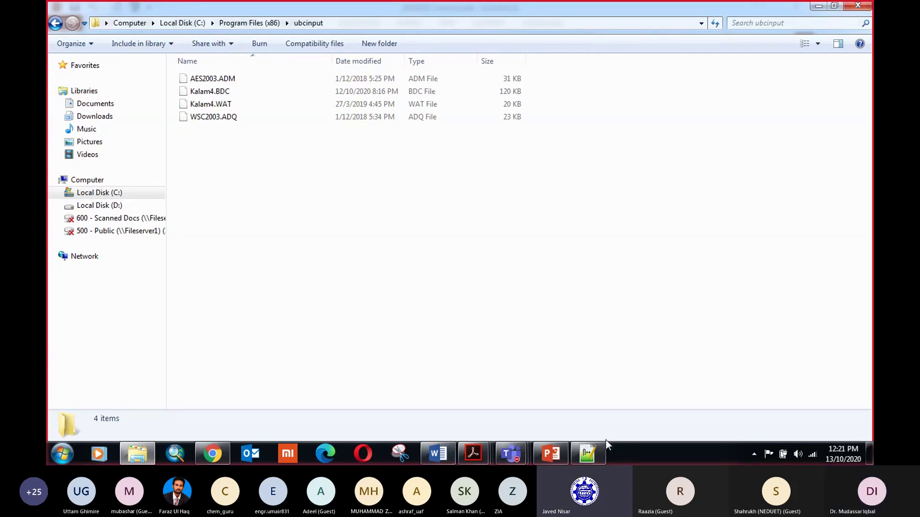
# Switch to the Microsoft Teams call window and mute the microphone
pyautogui.moveTo(510, 453)
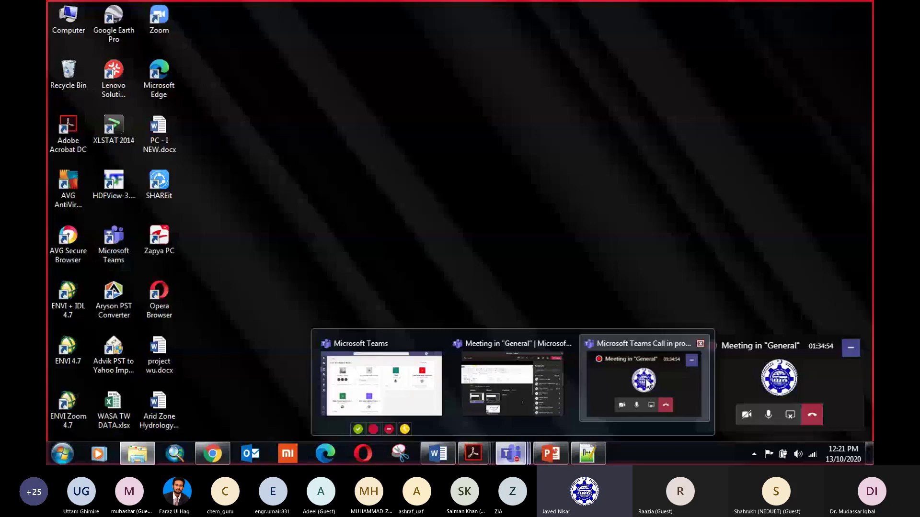
pyautogui.click(644, 382)
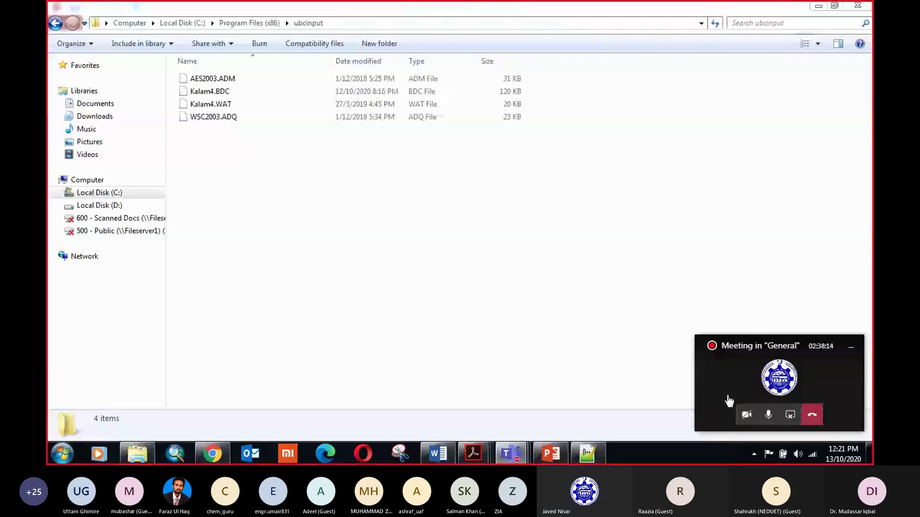
pyautogui.click(768, 415)
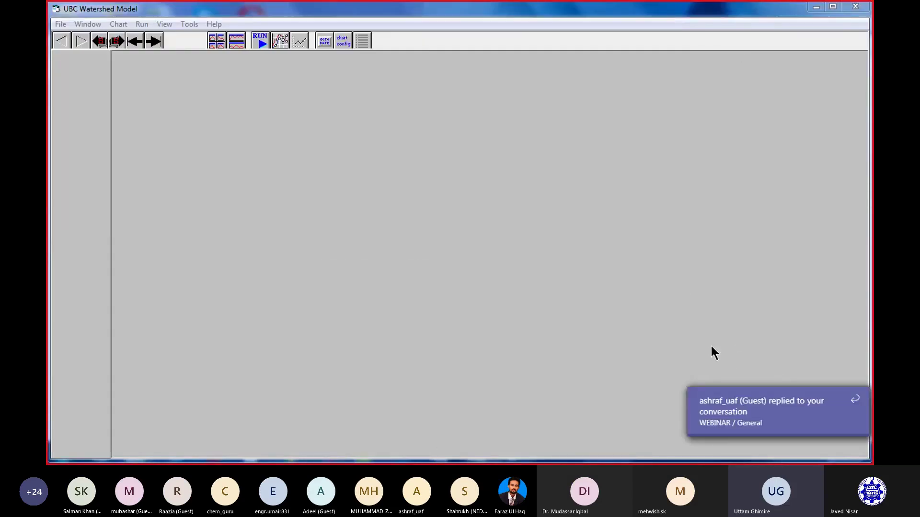
# Minimise the UBC Watershed Model, and unmute both the Teams meeting microphone and the computer's speakers
pyautogui.click(817, 7)
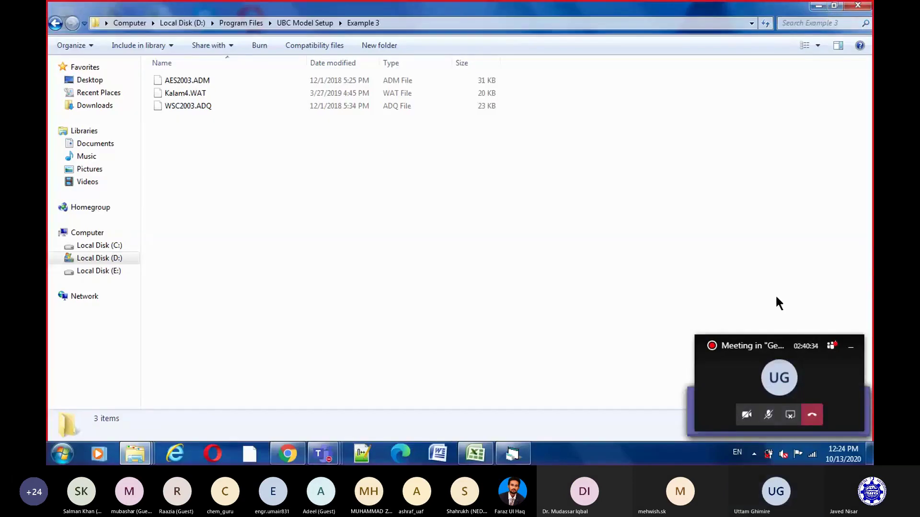
pyautogui.click(766, 417)
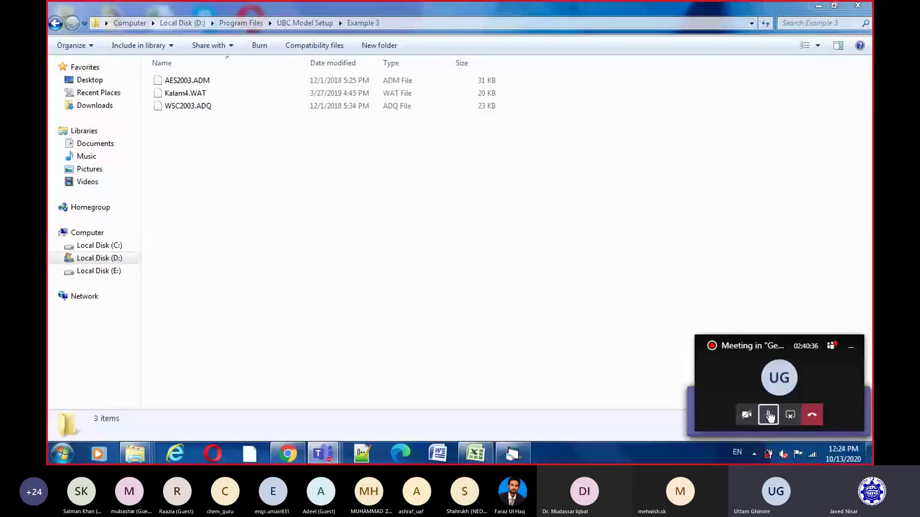
pyautogui.click(782, 455)
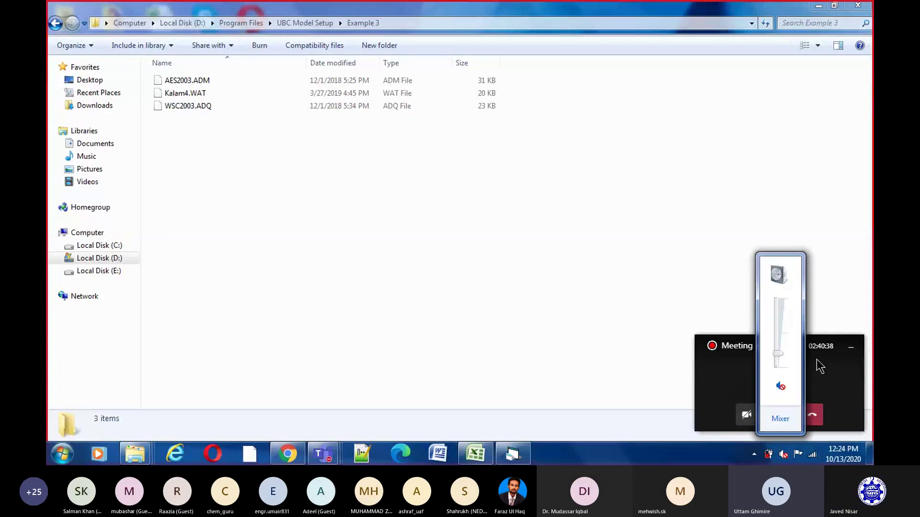
pyautogui.click(781, 381)
pyautogui.click(608, 266)
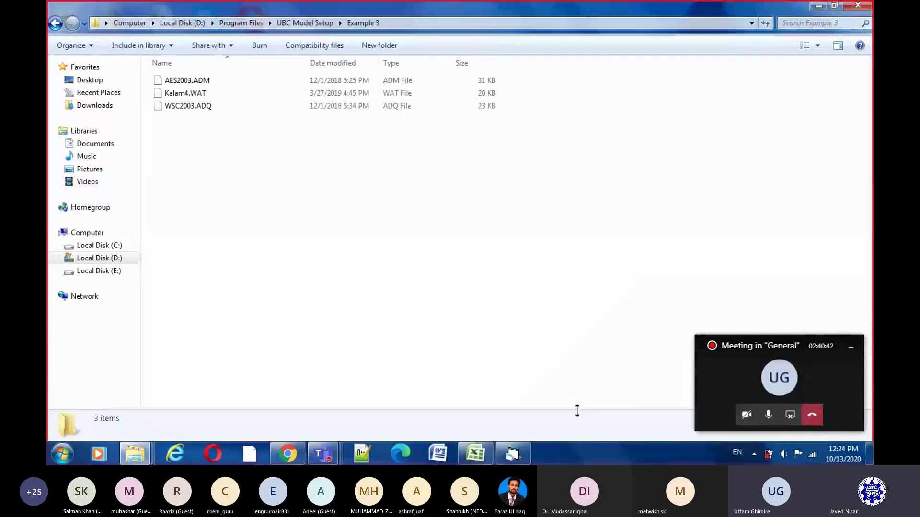
# Switch from the Example 3 folder to the UBC Watershed Model window
pyautogui.click(511, 454)
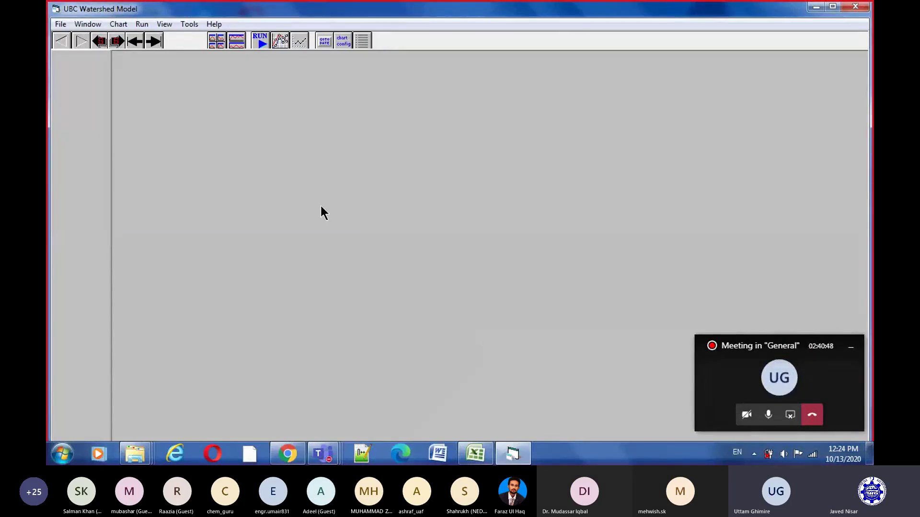
pyautogui.click(60, 24)
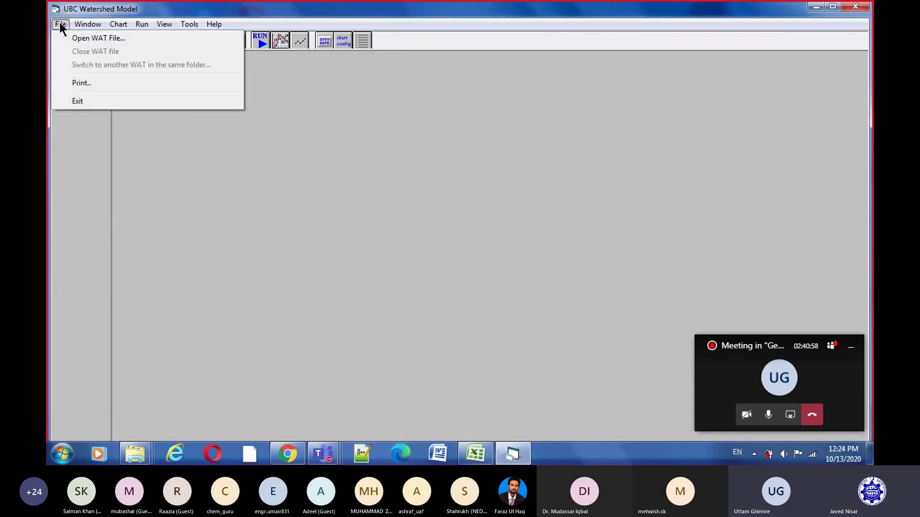
pyautogui.moveTo(171, 24)
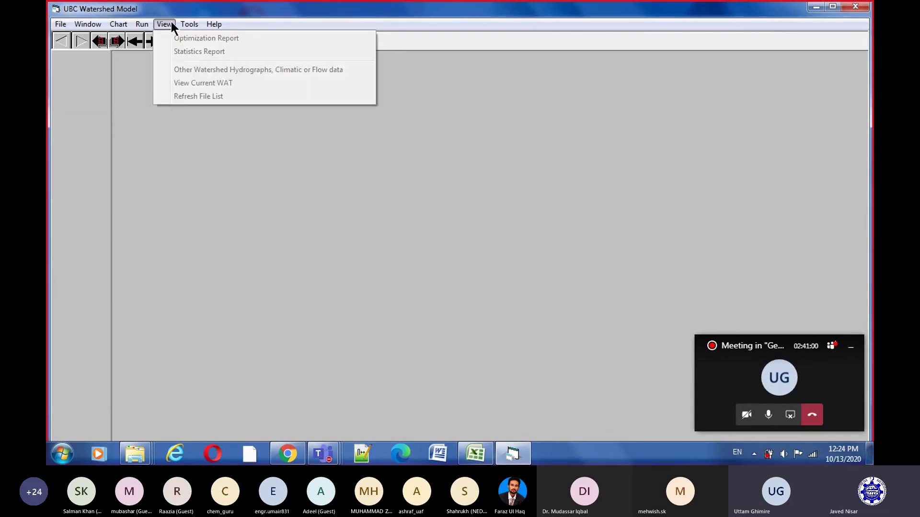
pyautogui.click(192, 37)
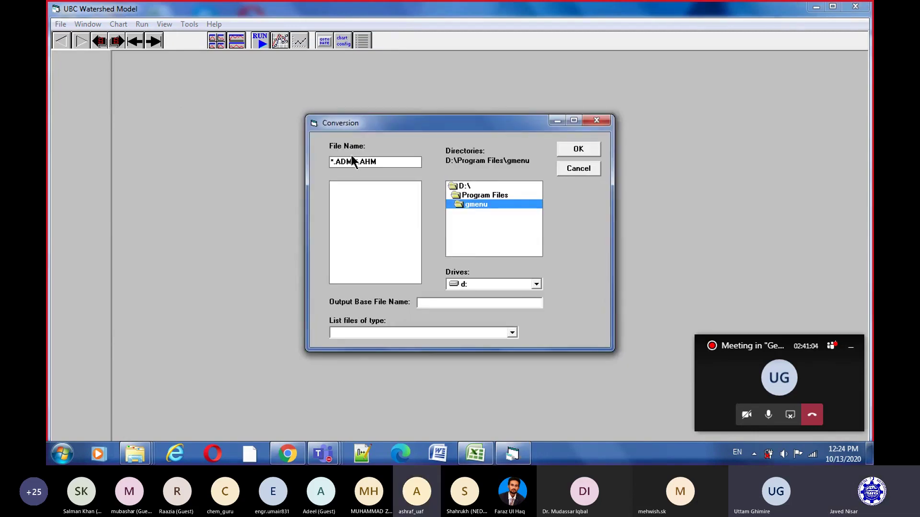
pyautogui.click(508, 286)
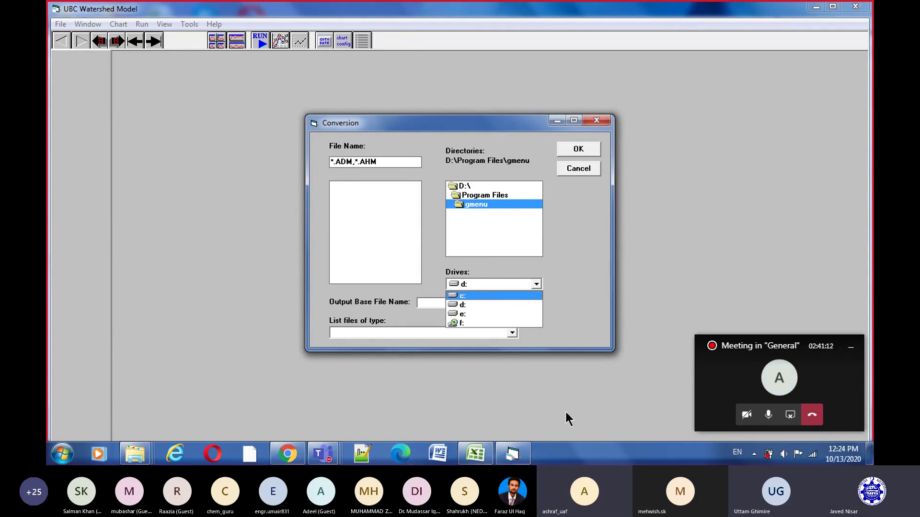
pyautogui.click(754, 376)
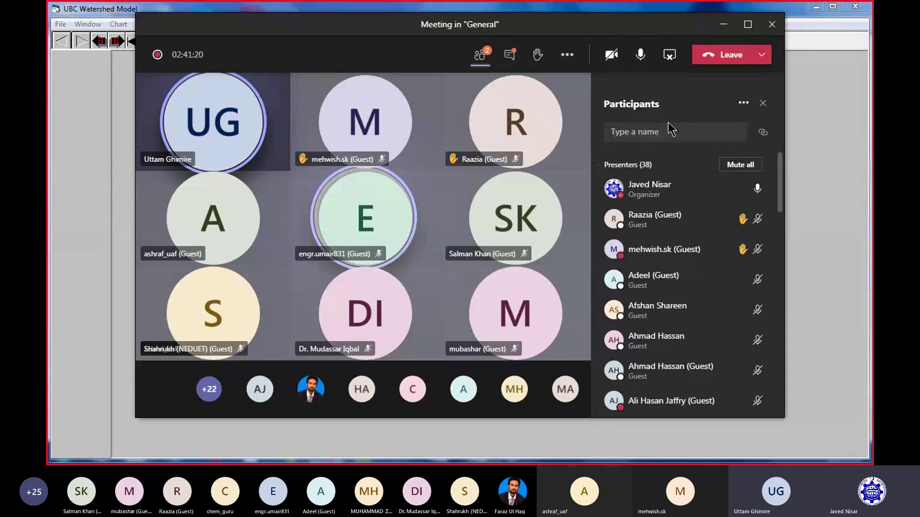
pyautogui.click(723, 25)
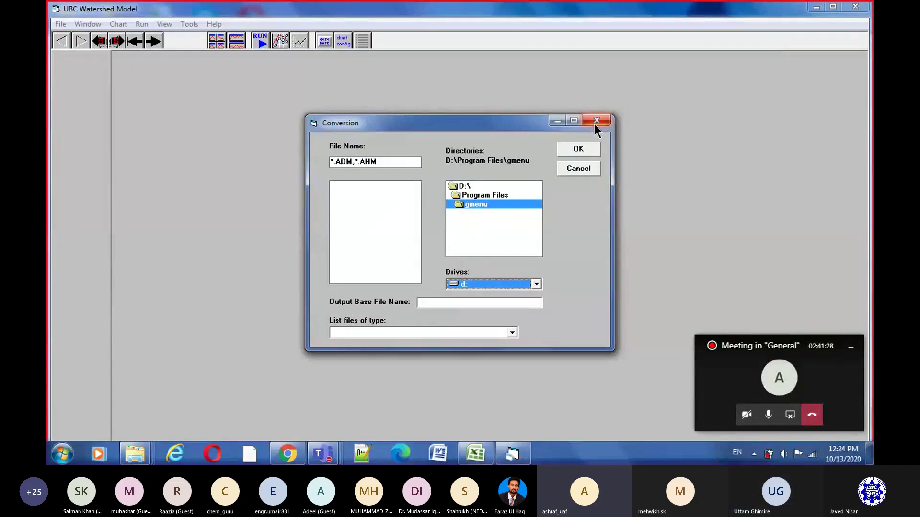
pyautogui.click(595, 122)
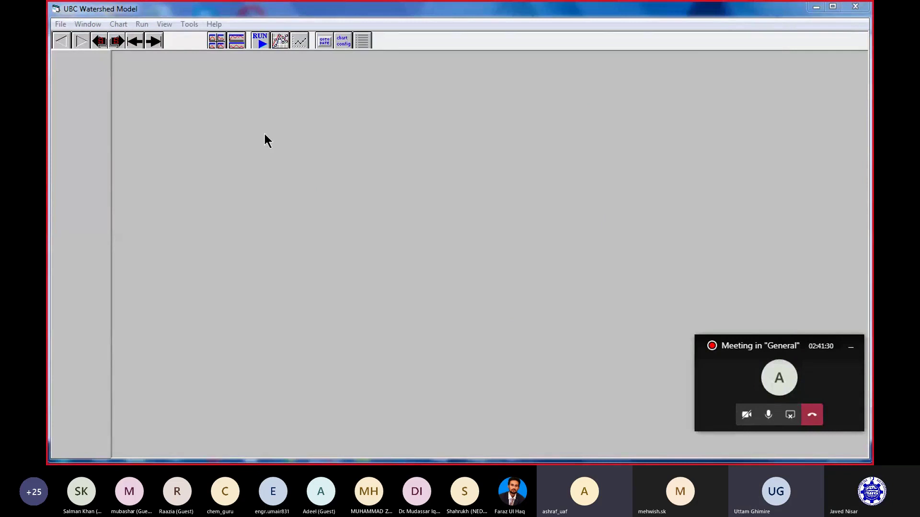
# Turn on the camera in the Teams meeting
pyautogui.click(151, 26)
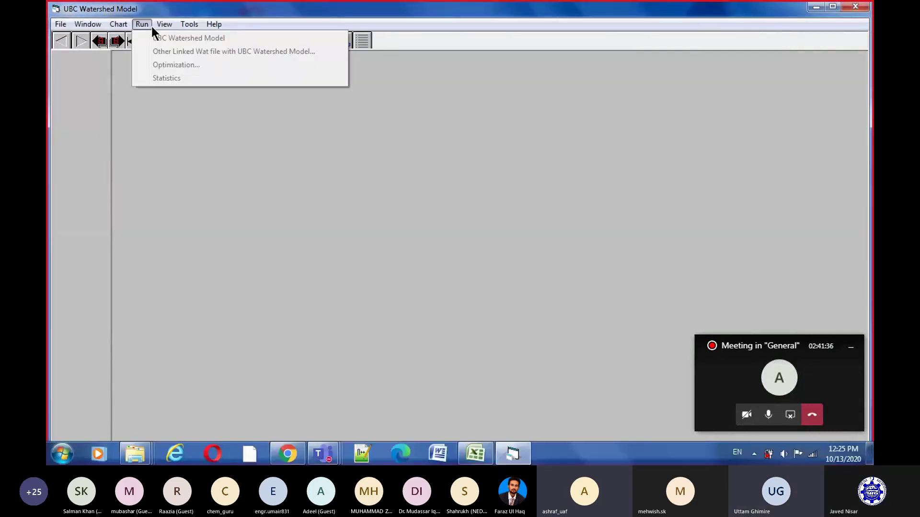
pyautogui.moveTo(162, 25)
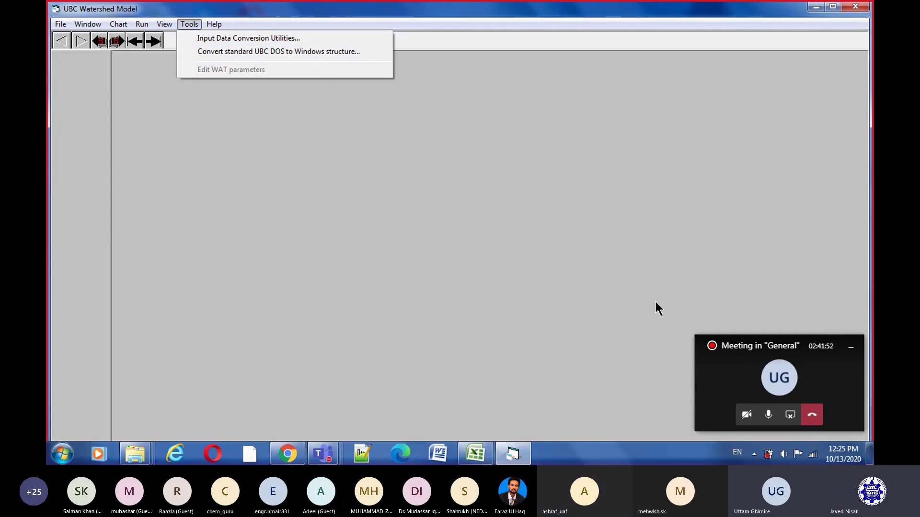
pyautogui.click(746, 416)
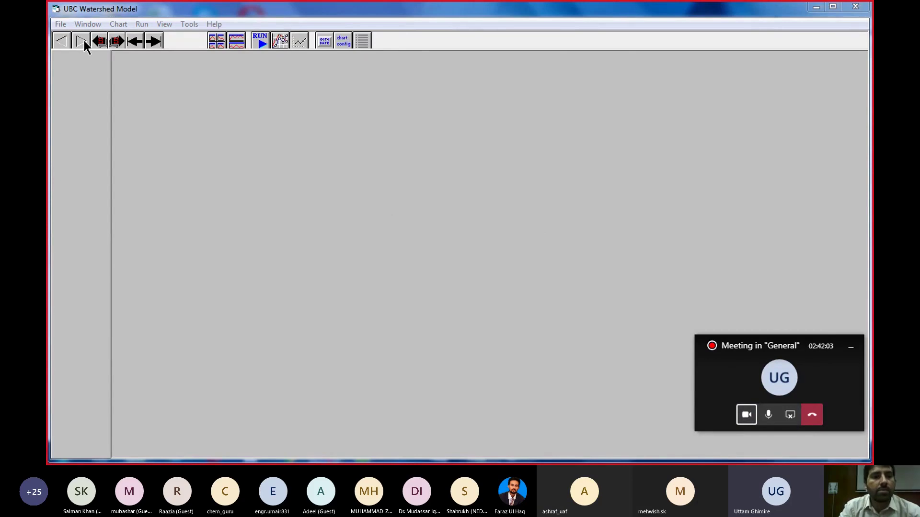
pyautogui.click(58, 24)
pyautogui.moveTo(88, 24)
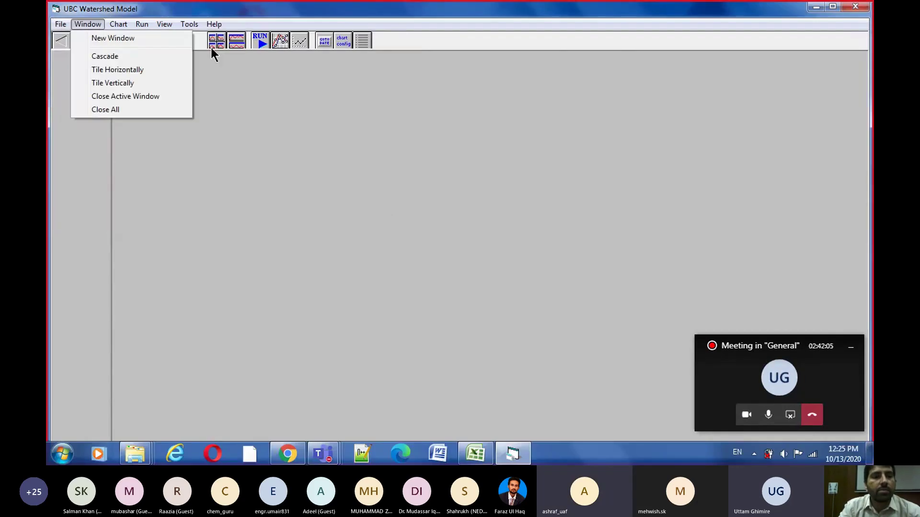
pyautogui.click(267, 18)
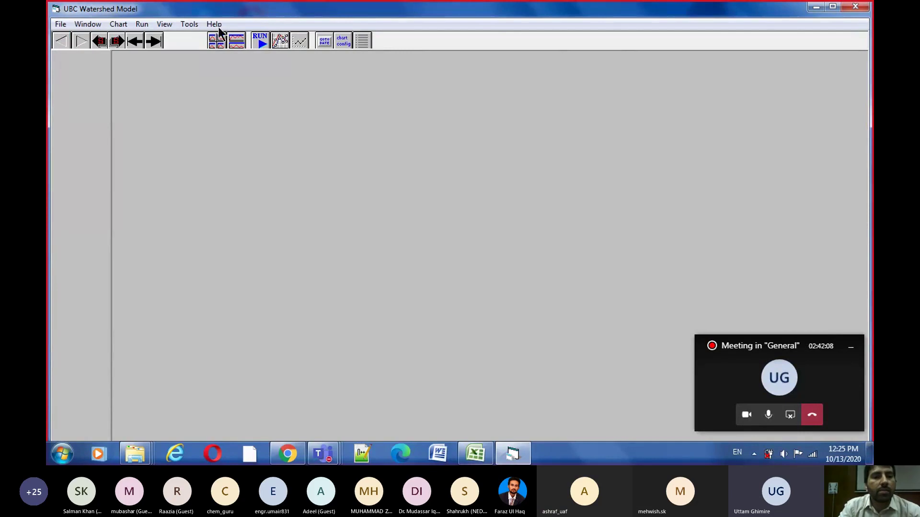
# Convert AES2003.ADM from D:\Program Files\UBC Model Setup\Example 3 to binary with the input data conversion utility
pyautogui.click(190, 24)
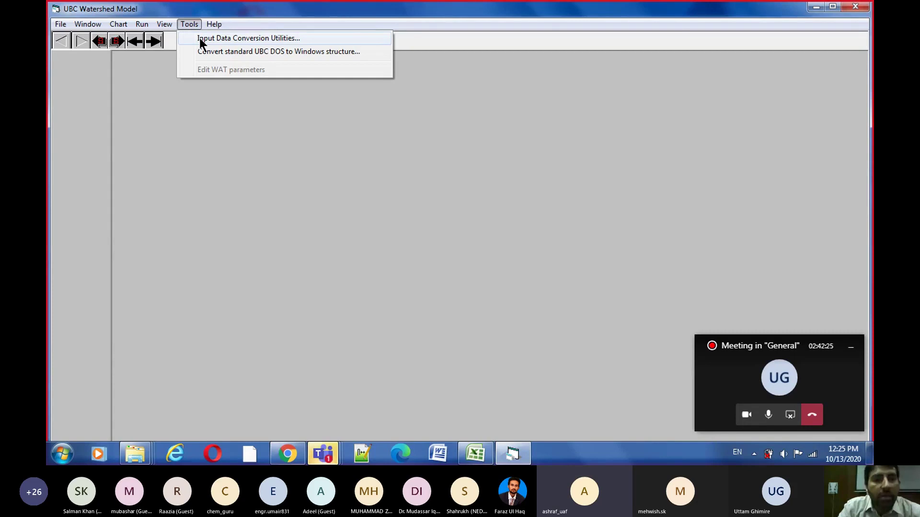
pyautogui.click(201, 40)
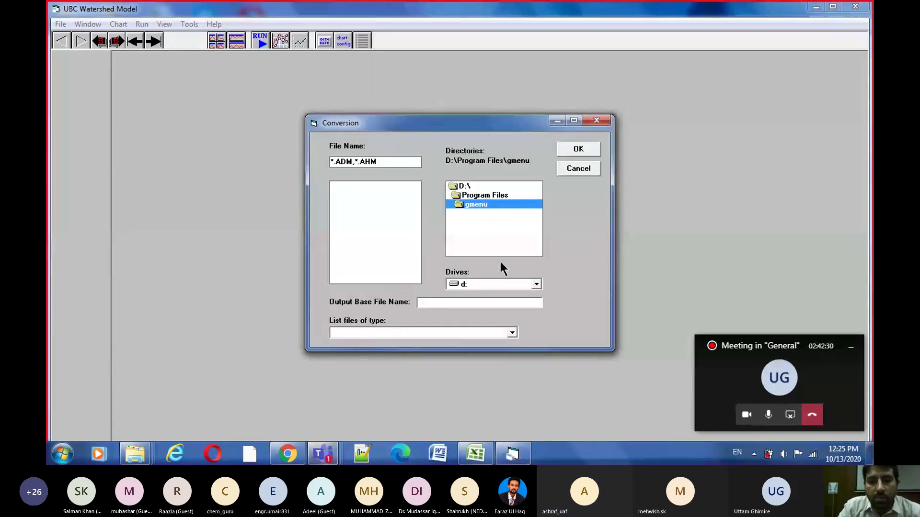
pyautogui.doubleClick(499, 195)
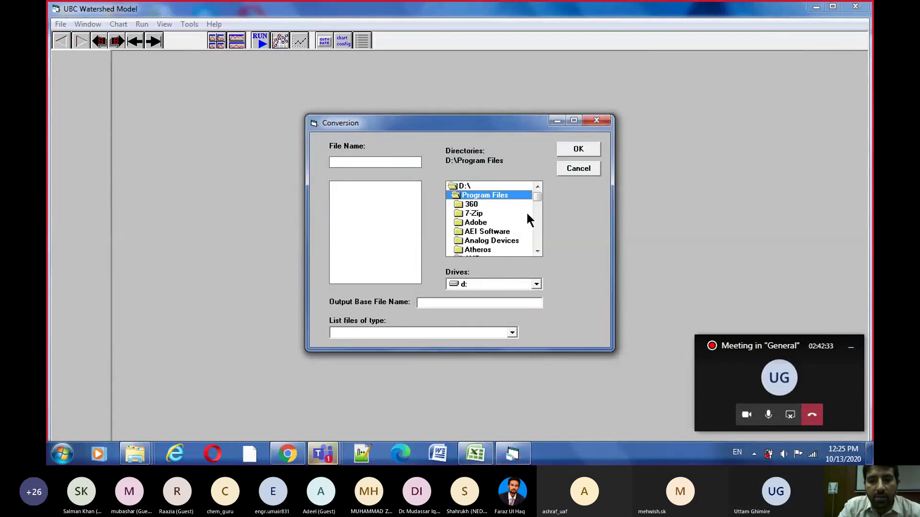
pyautogui.click(514, 238)
pyautogui.press('u')
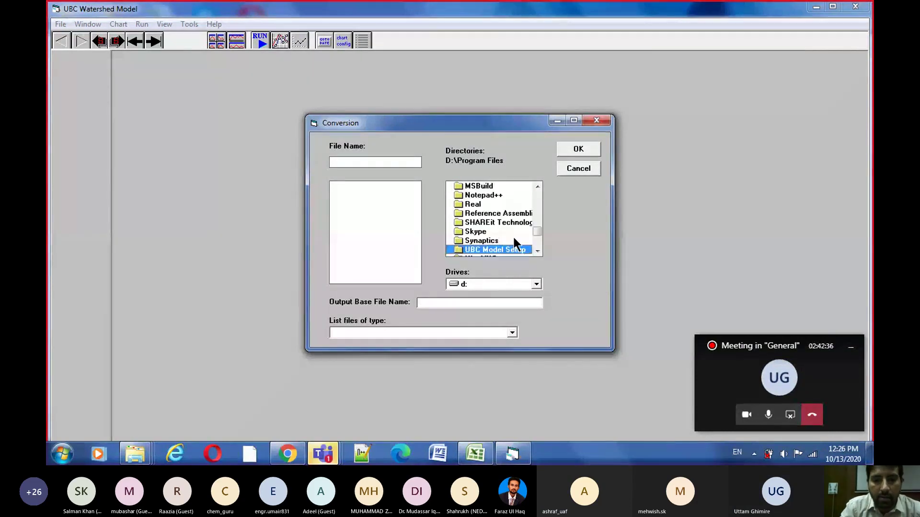
pyautogui.scroll(-2, 514, 238)
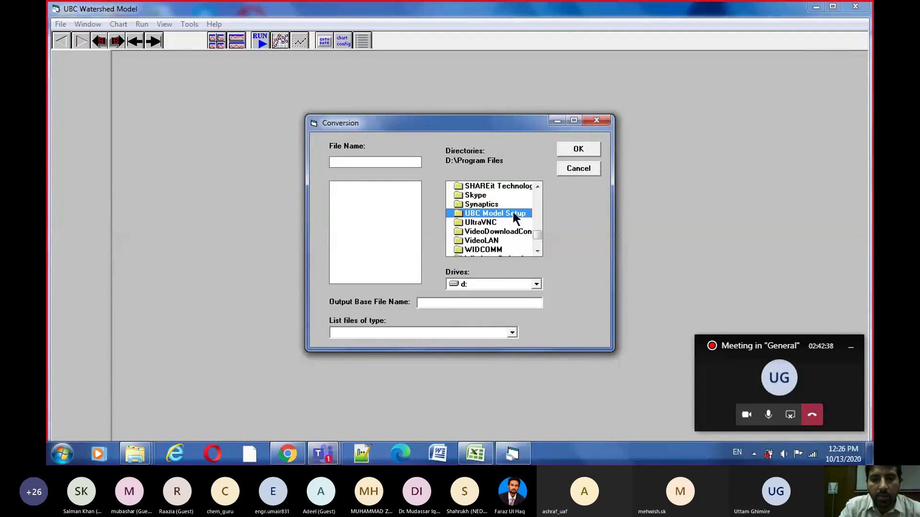
pyautogui.doubleClick(513, 213)
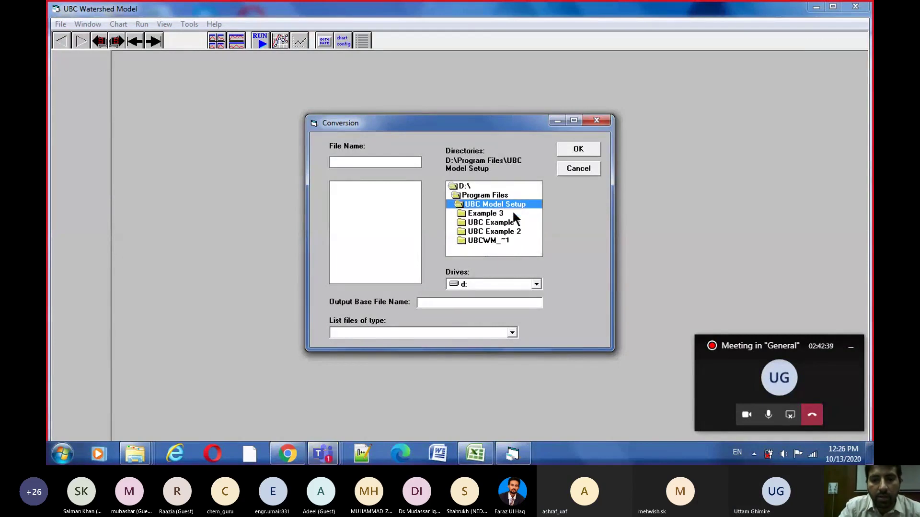
pyautogui.doubleClick(485, 214)
pyautogui.click(363, 185)
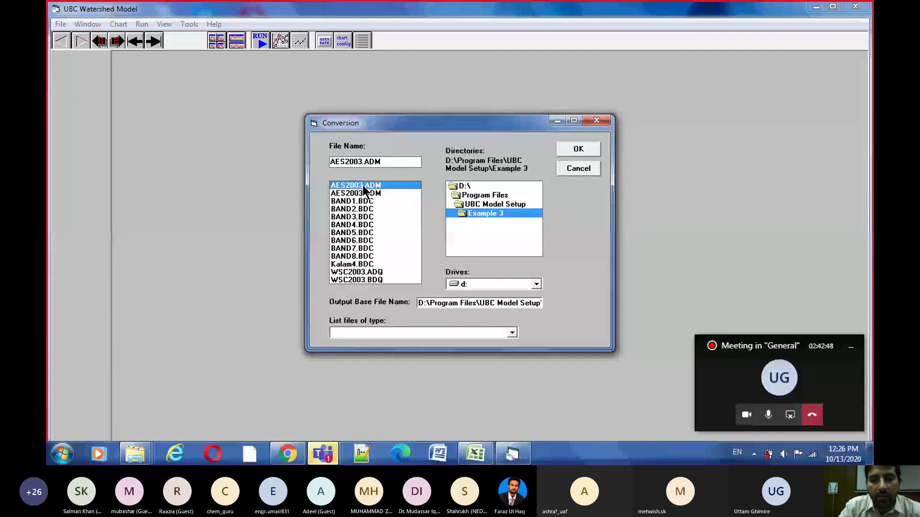
pyautogui.click(578, 149)
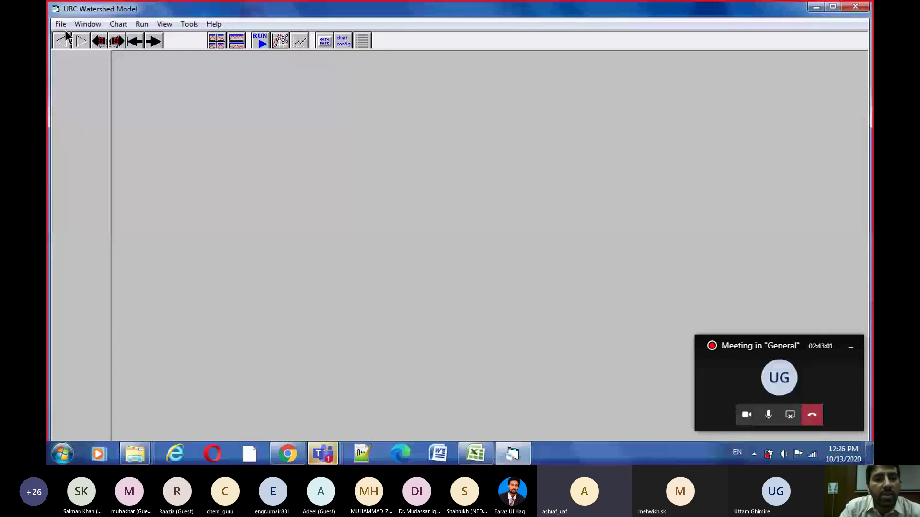
# Reopen the input data conversion utility and browse to D:\Program Files\UBC Model Setup\Example 3 as the source folder
pyautogui.click(189, 24)
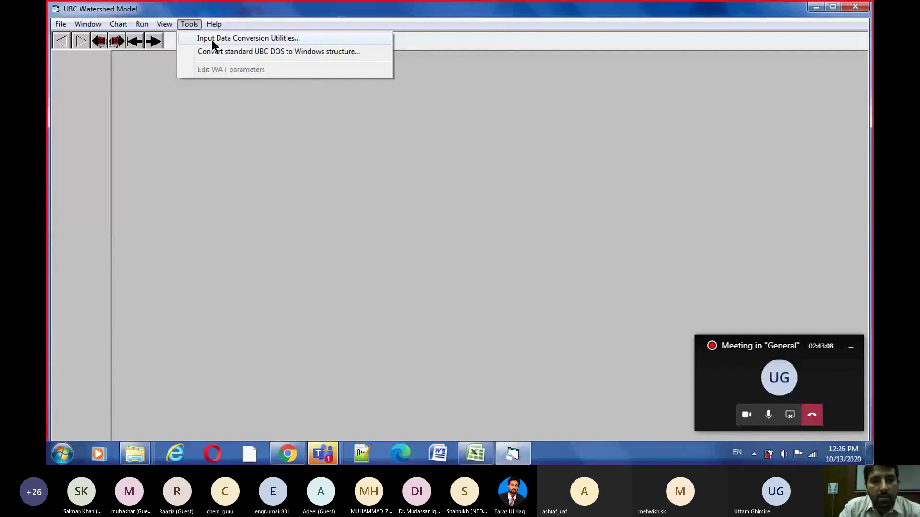
pyautogui.click(212, 40)
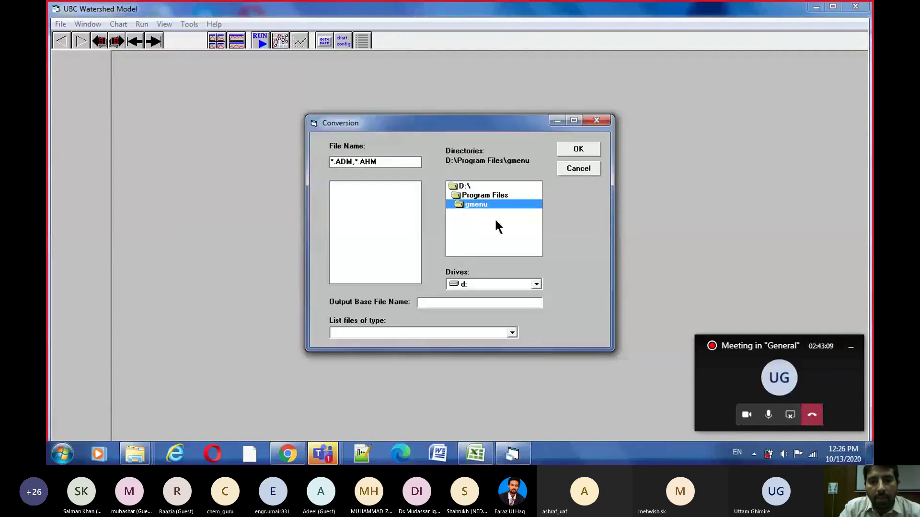
pyautogui.doubleClick(490, 194)
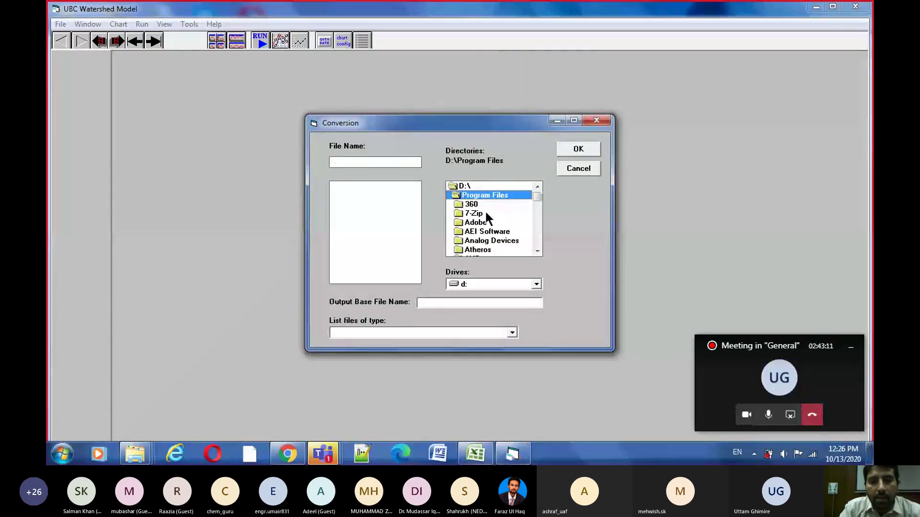
pyautogui.click(486, 214)
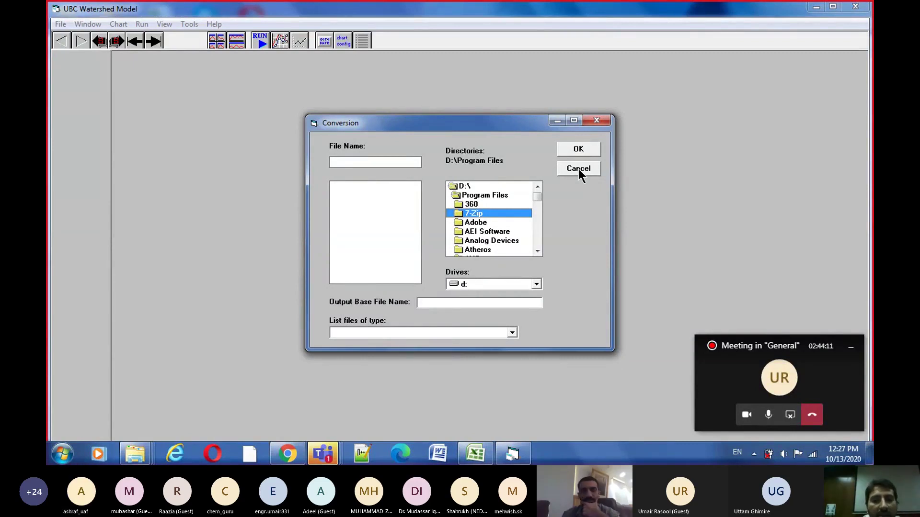
pyautogui.scroll(-1, 569, 178)
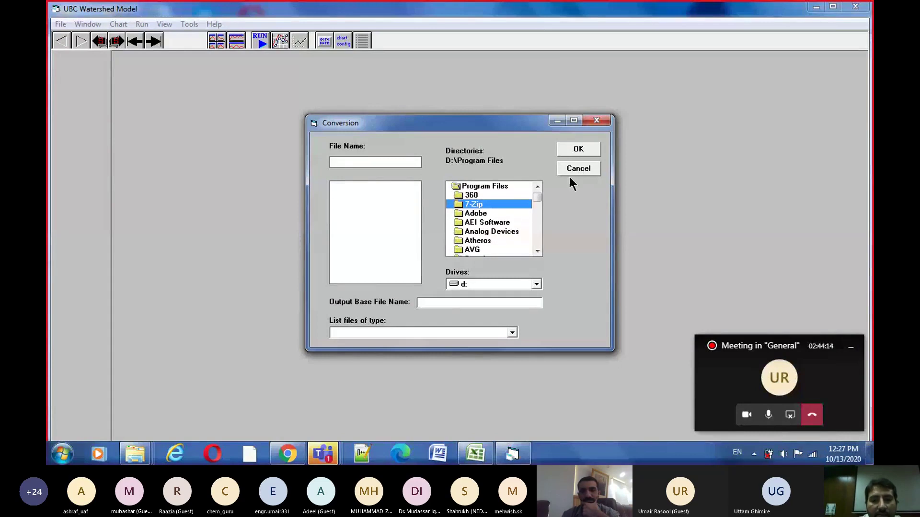
pyautogui.click(537, 187)
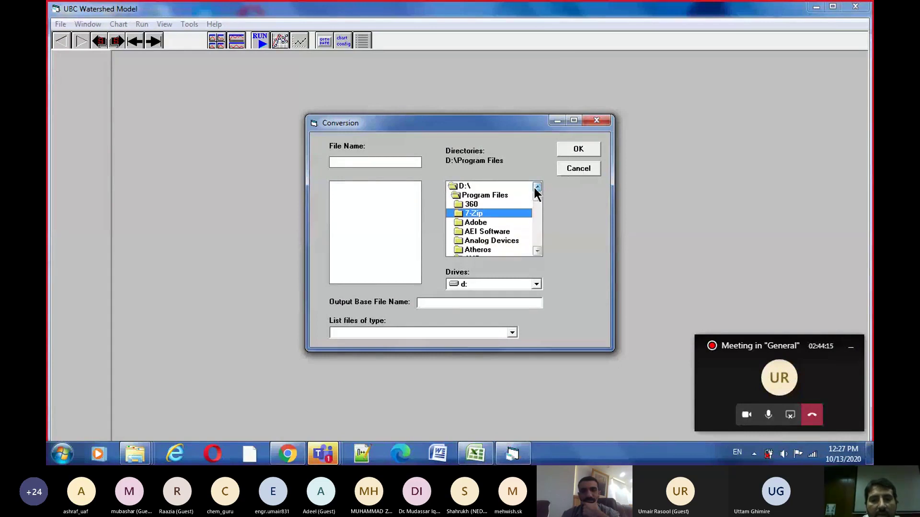
pyautogui.scroll(-8, 514, 240)
pyautogui.click(516, 247)
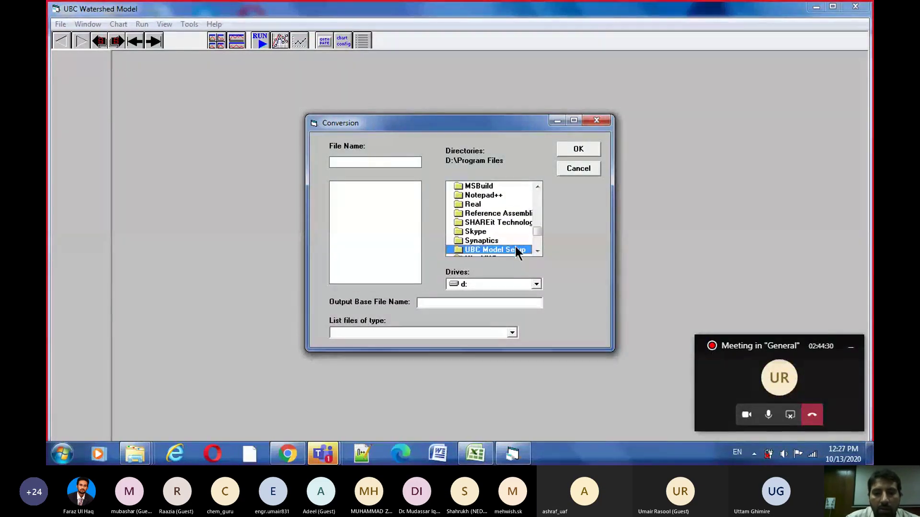
pyautogui.doubleClick(516, 248)
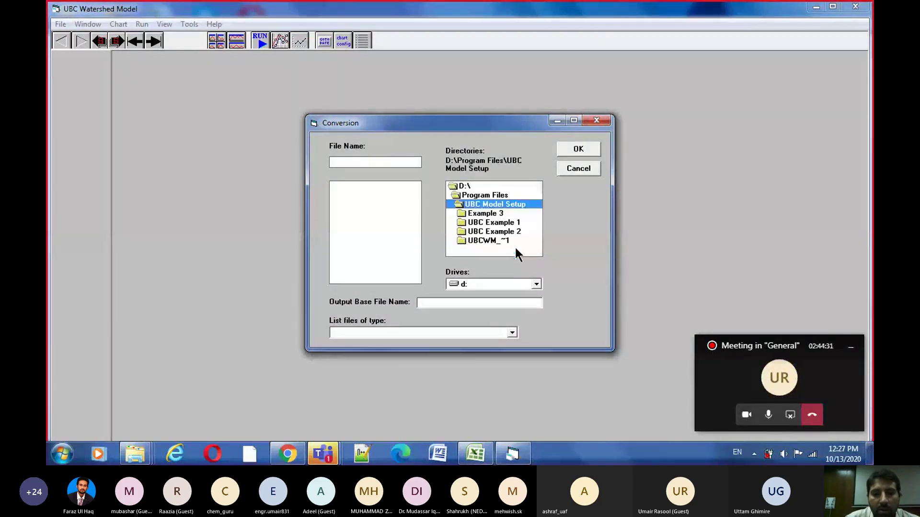
pyautogui.doubleClick(493, 213)
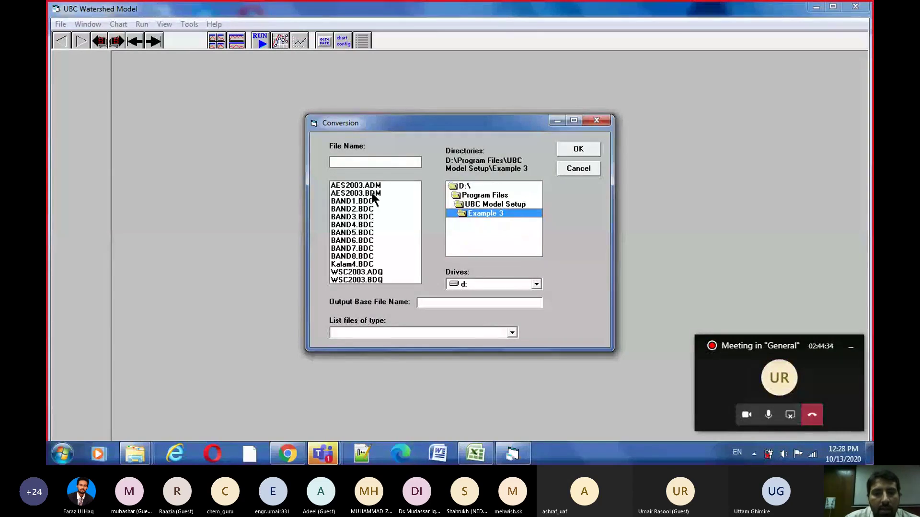
# Convert WSC2003.ADQ to binary for the preset range 2003/01/01 to 2005/12/31, overwriting the existing file
pyautogui.click(371, 272)
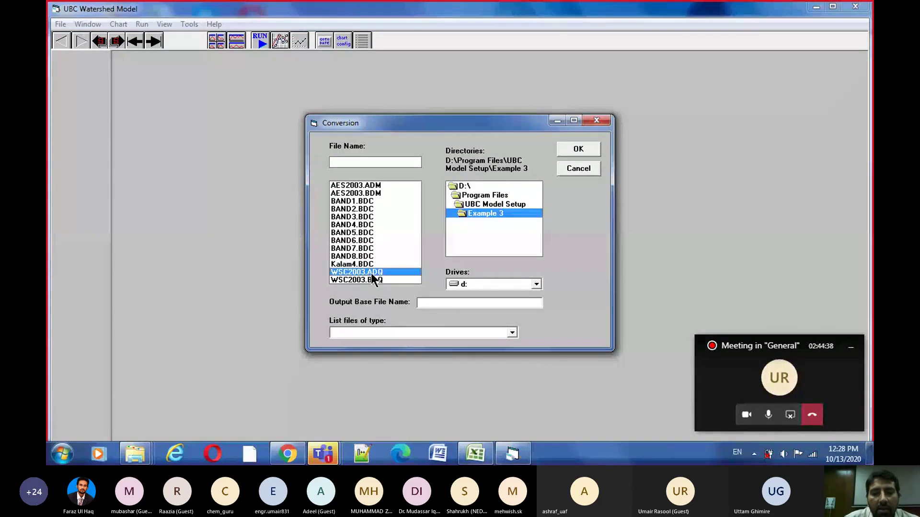
pyautogui.click(578, 154)
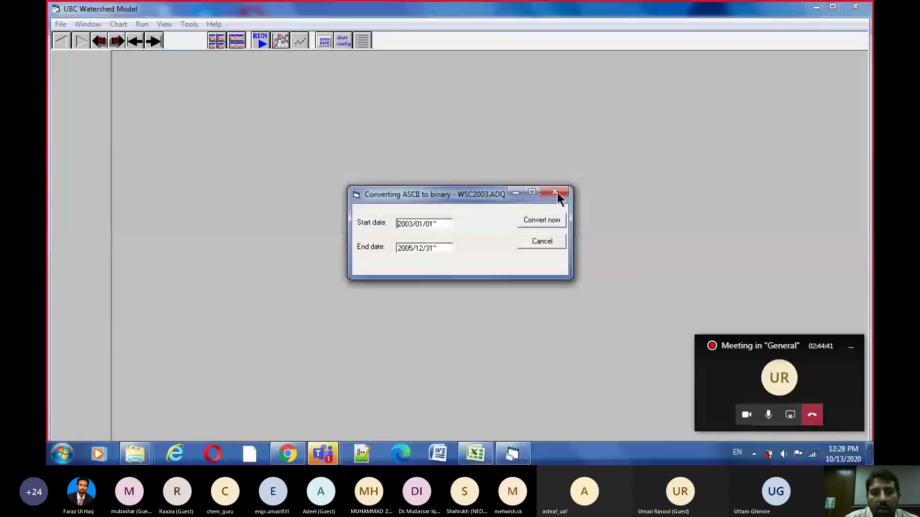
pyautogui.press('Return')
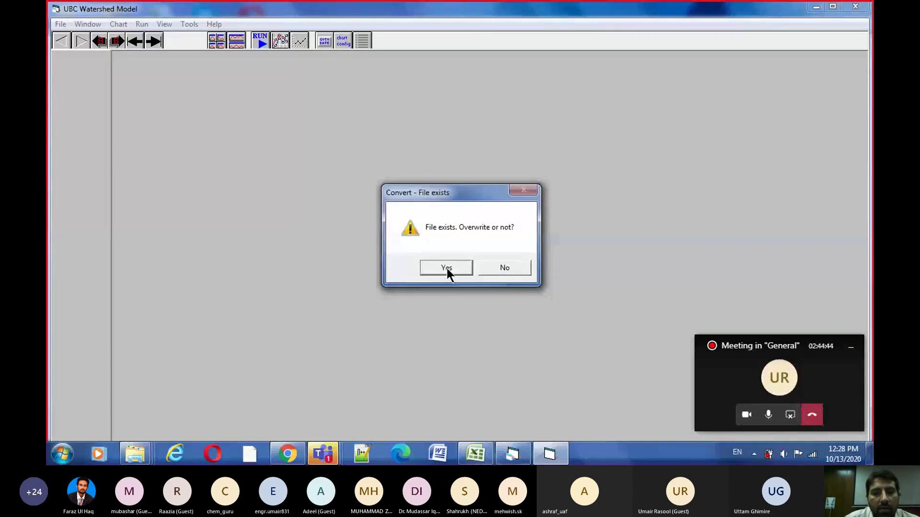
pyautogui.click(447, 267)
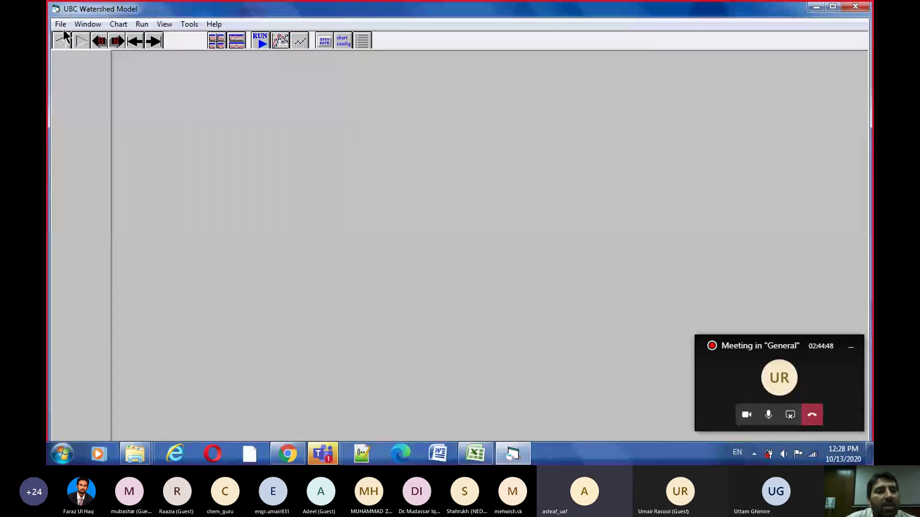
# Start opening a WAT file and locate the UBC Model Setup folder in D:\Program Files
pyautogui.click(189, 24)
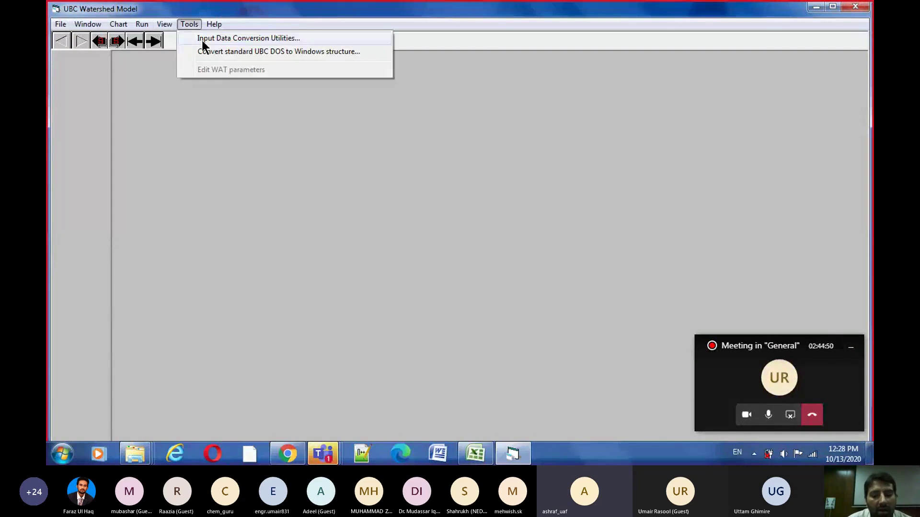
pyautogui.click(850, 347)
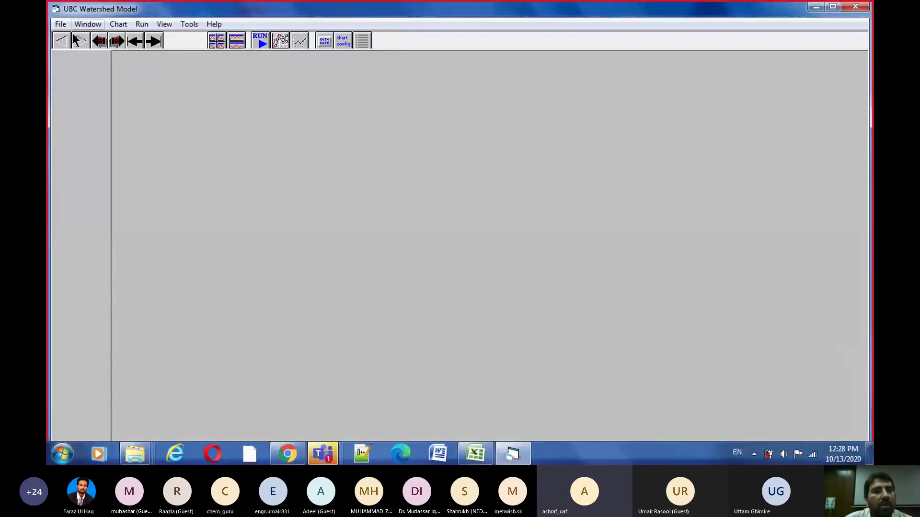
pyautogui.click(56, 24)
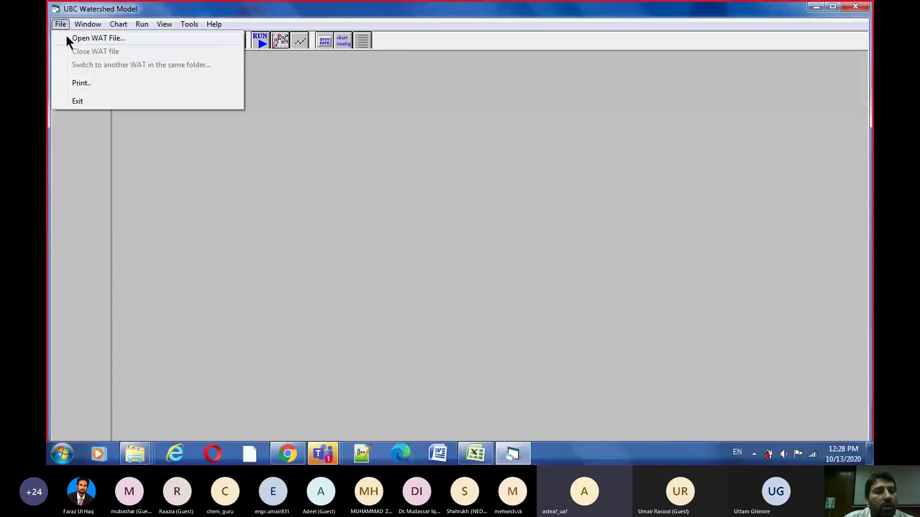
pyautogui.click(66, 37)
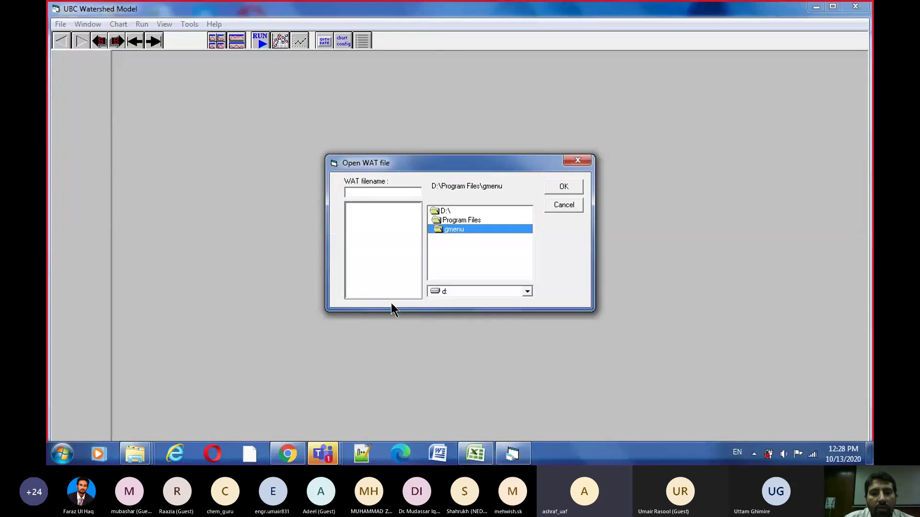
pyautogui.doubleClick(469, 221)
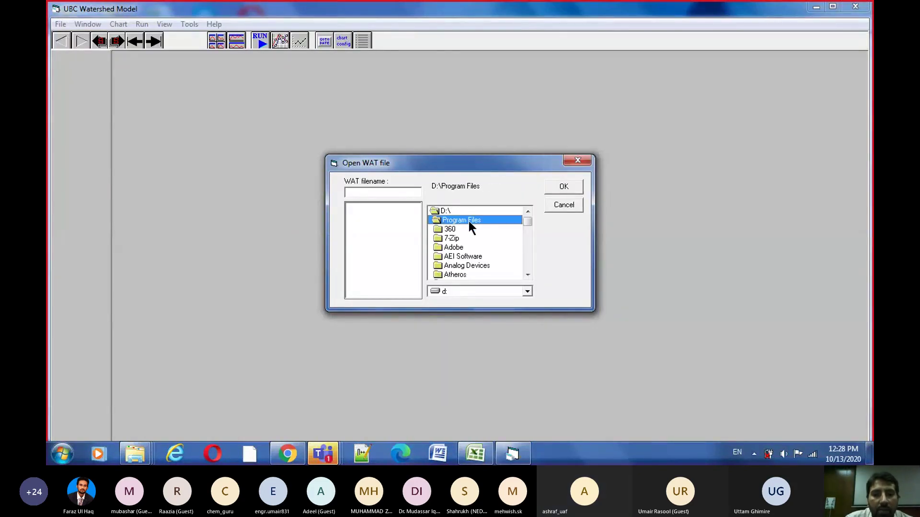
pyautogui.click(464, 239)
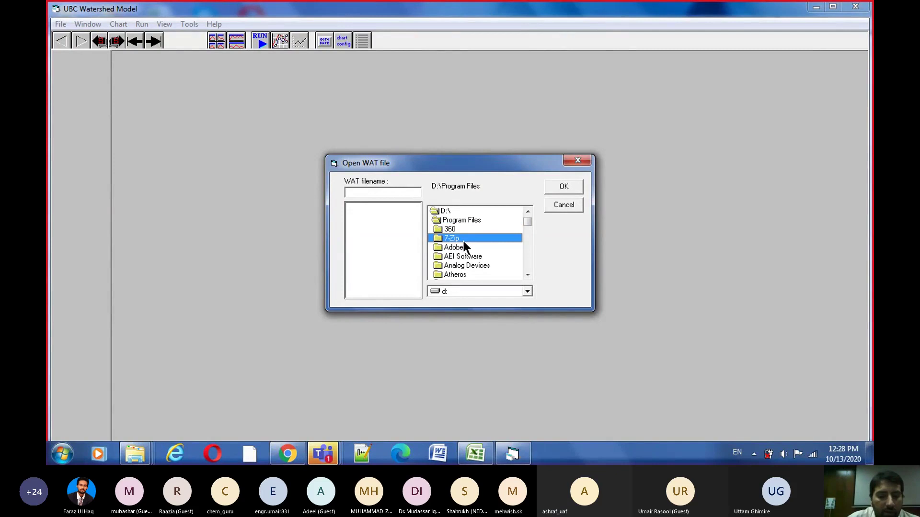
pyautogui.click(527, 274)
pyautogui.click(527, 275)
pyautogui.click(527, 275)
pyautogui.click(528, 275)
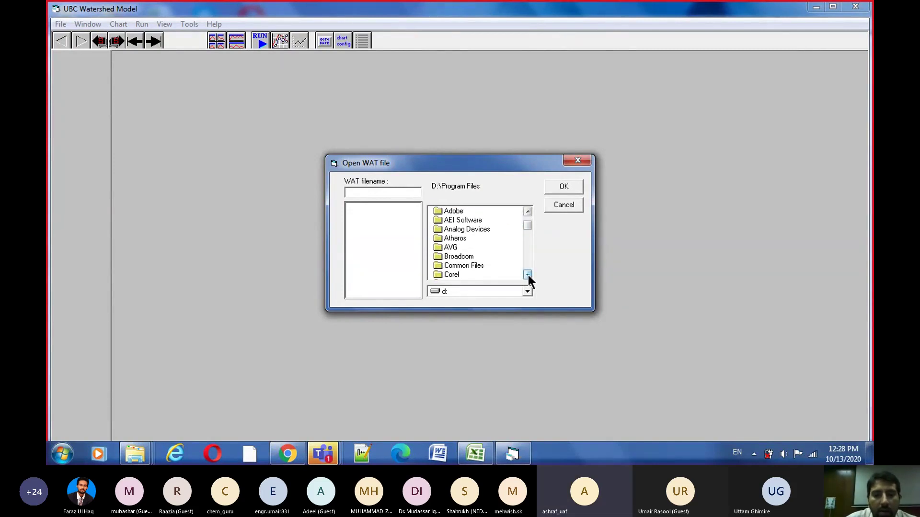
pyautogui.click(477, 248)
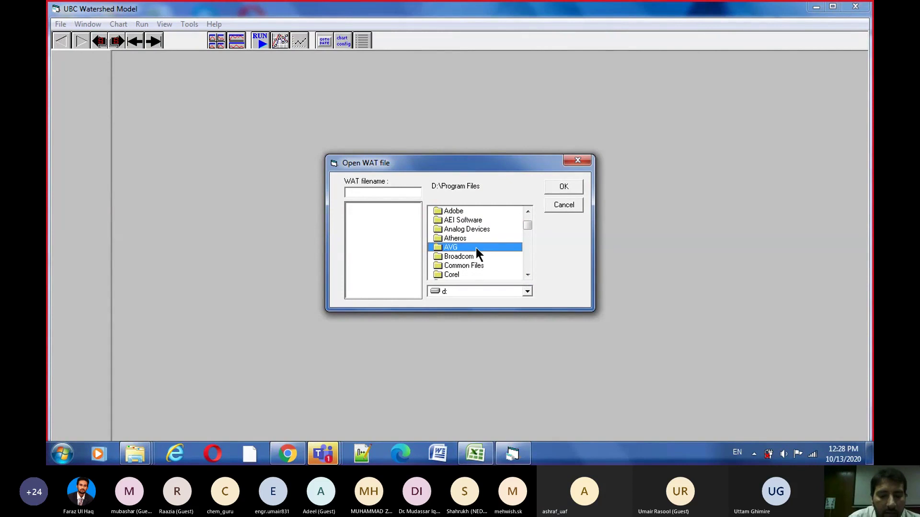
pyautogui.press('u')
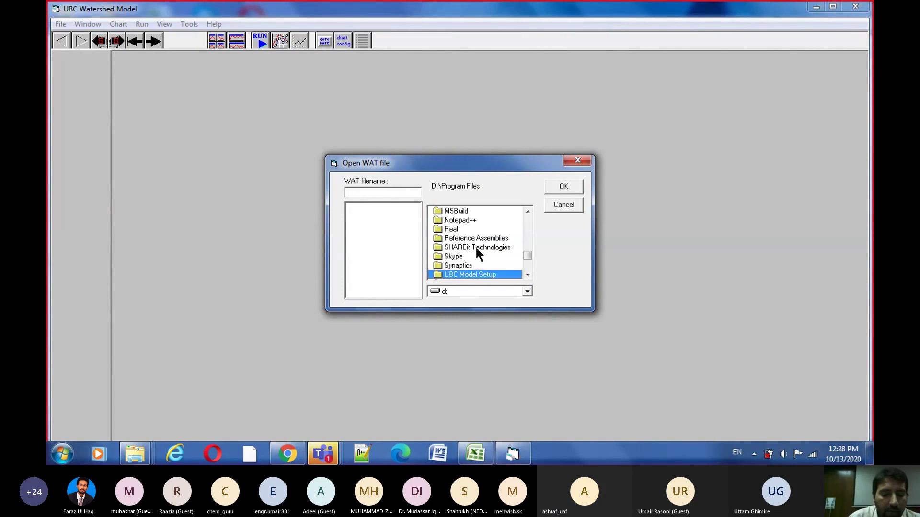
# Open Kalam4.WAT from the Example 3 folder inside UBC Model Setup
pyautogui.doubleClick(482, 274)
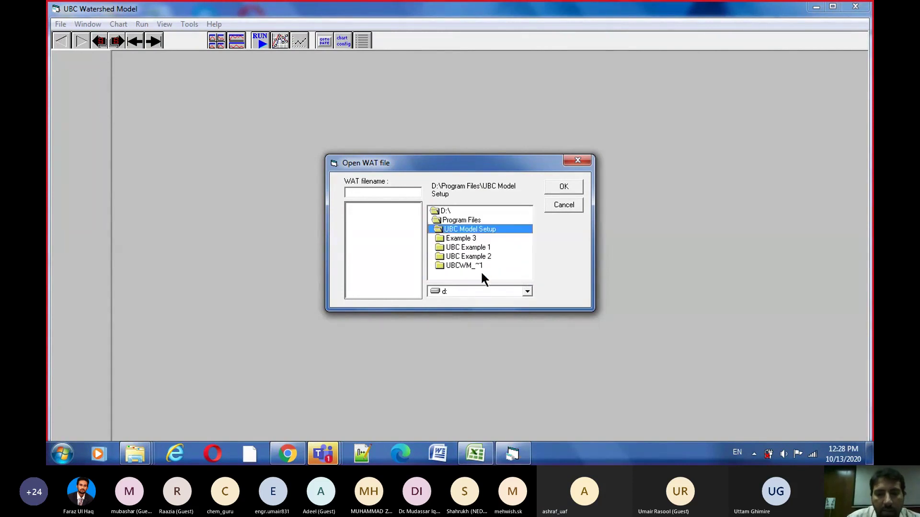
pyautogui.doubleClick(469, 237)
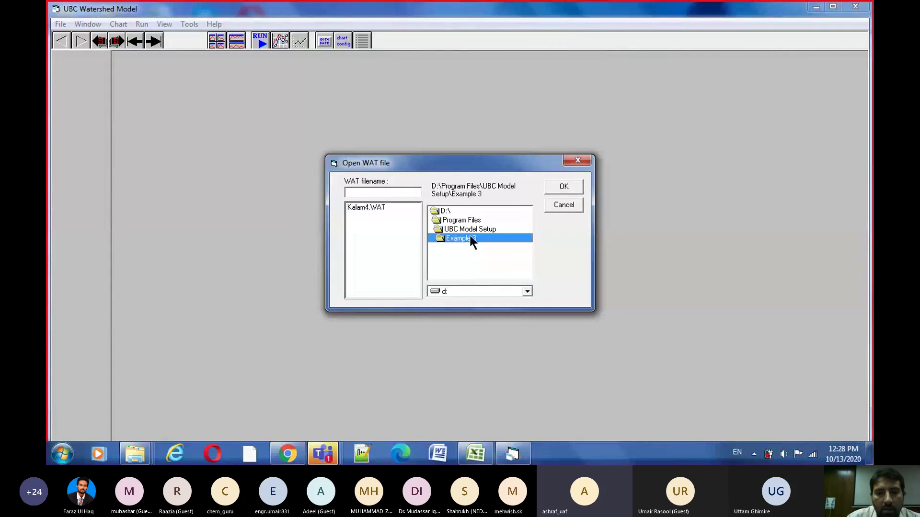
pyautogui.click(373, 208)
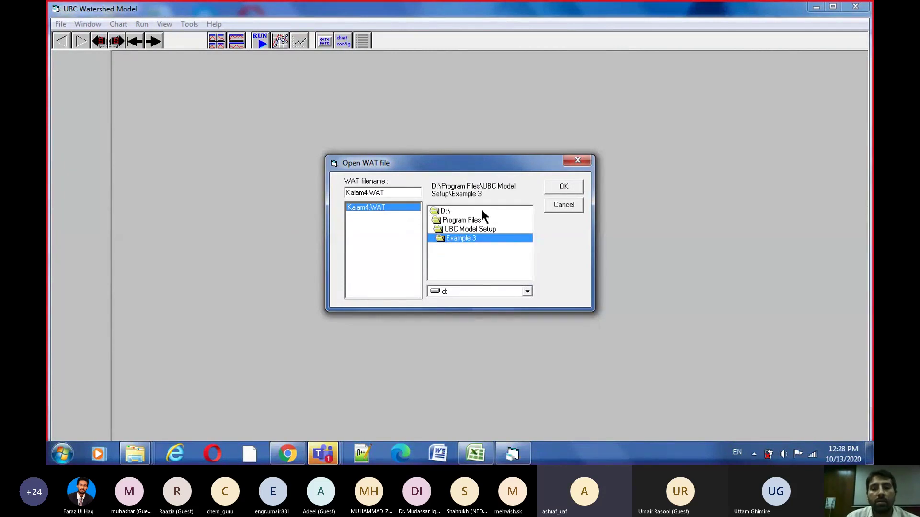
pyautogui.click(564, 187)
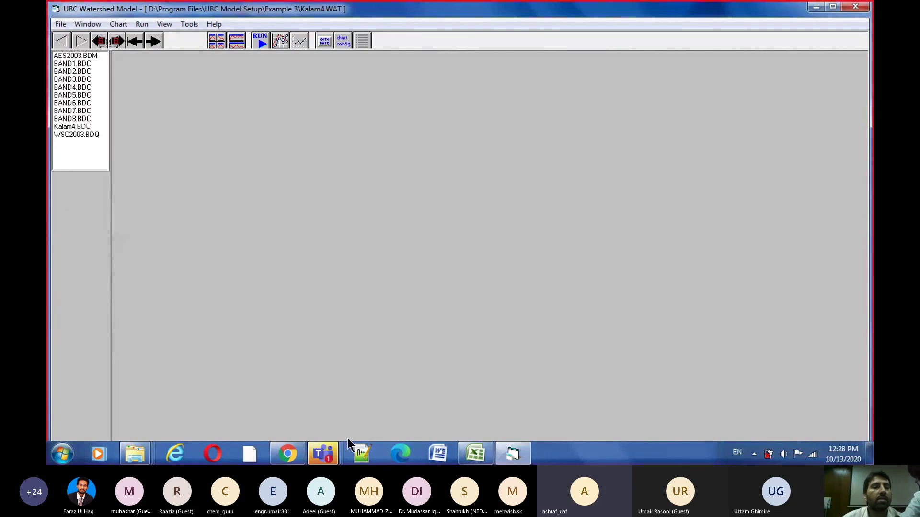
# Mute all participants in the Teams meeting and return to the UBC Watershed Model window
pyautogui.moveTo(331, 451)
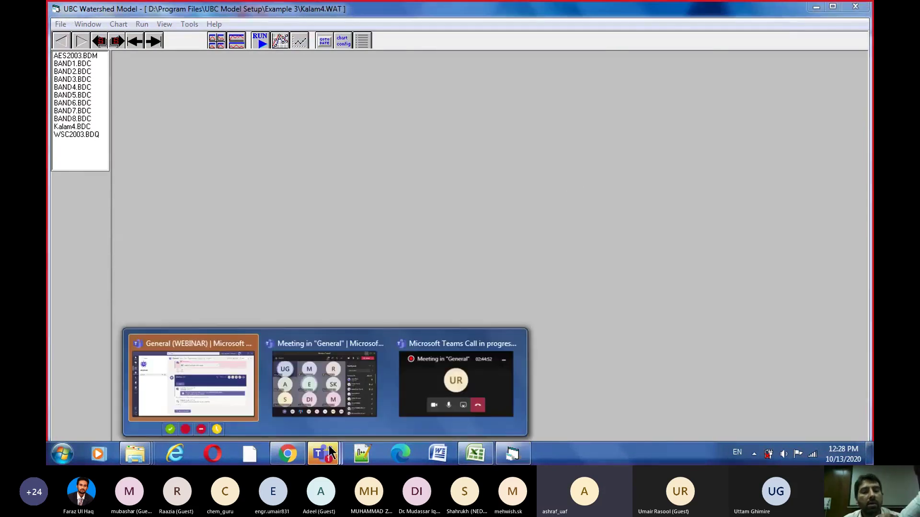
pyautogui.click(342, 376)
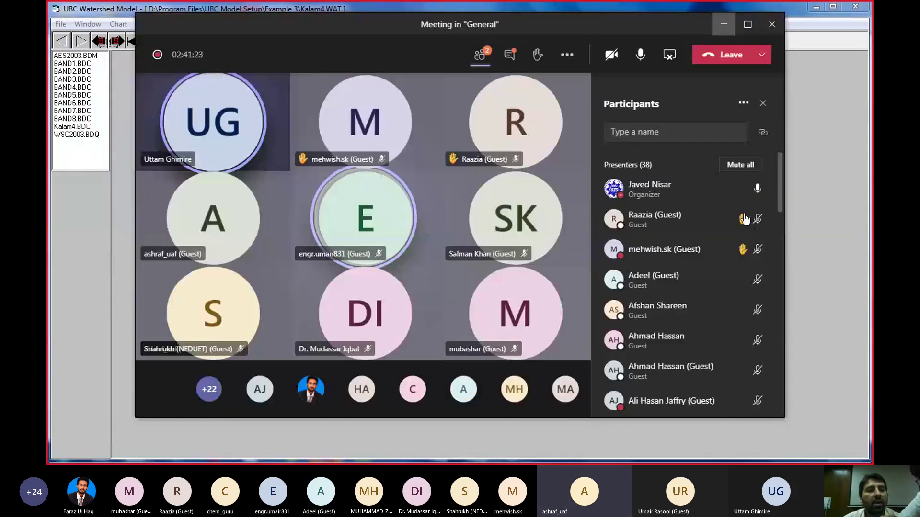
pyautogui.click(740, 165)
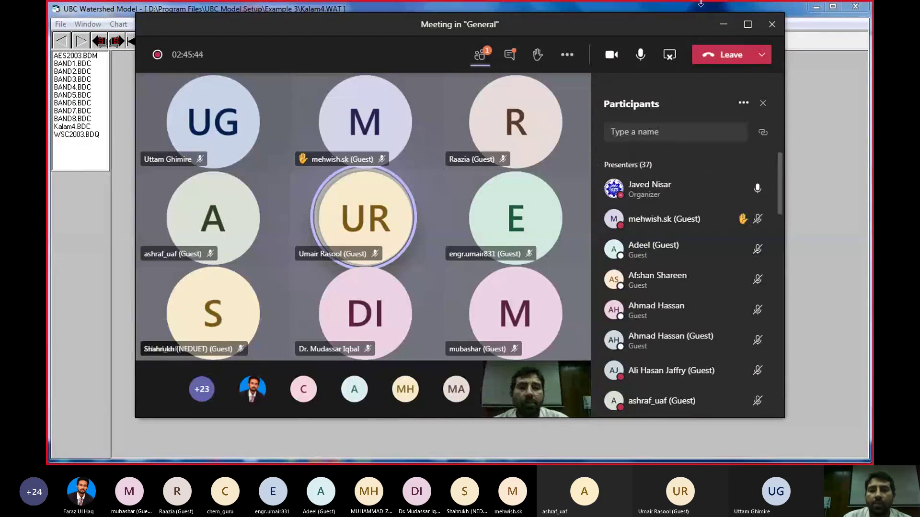
pyautogui.click(726, 25)
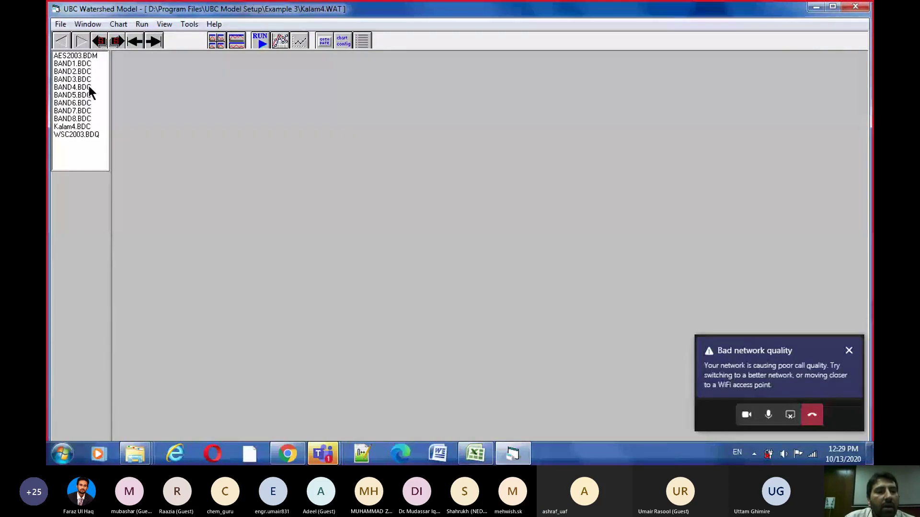
# Plot the temperature and precipitation data of the converted AES2003.BDM file
pyautogui.click(90, 55)
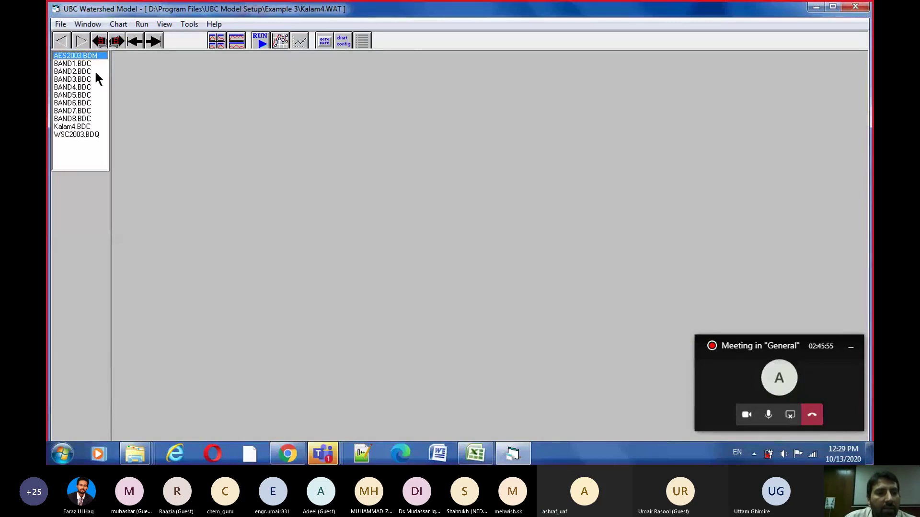
pyautogui.click(87, 134)
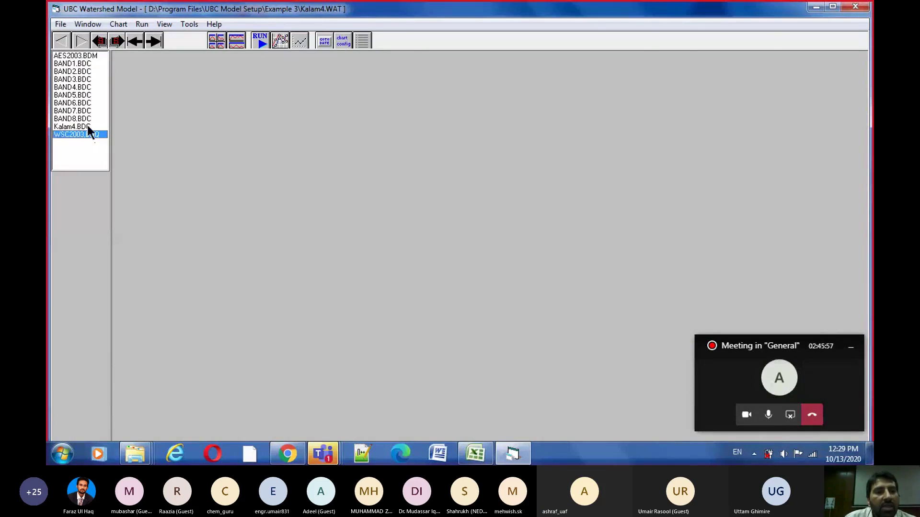
pyautogui.click(88, 56)
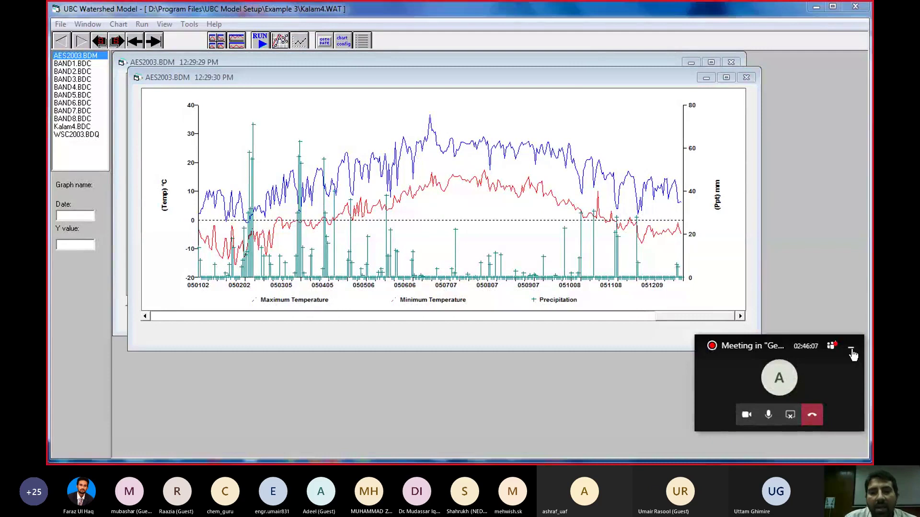
pyautogui.click(853, 353)
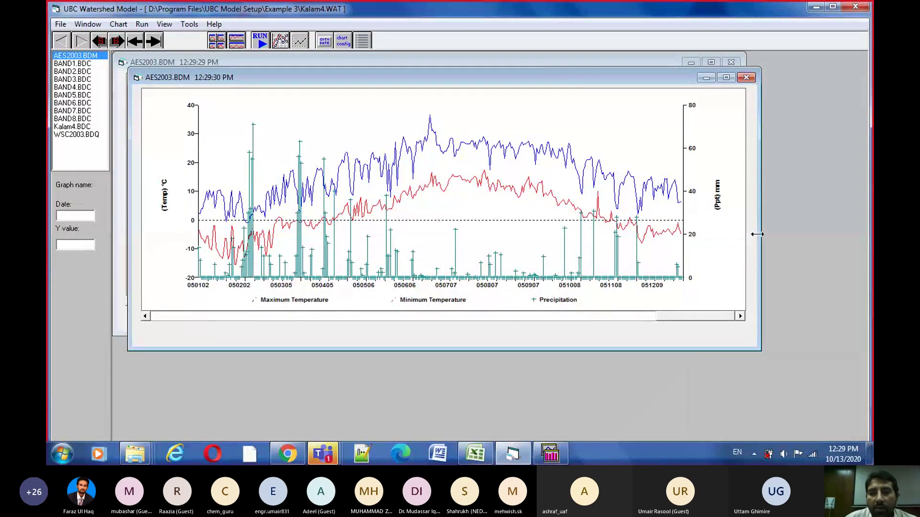
# Tile the two AES2003.BDM chart windows one above the other and close both
pyautogui.moveTo(722, 236); pyautogui.dragTo(593, 250)
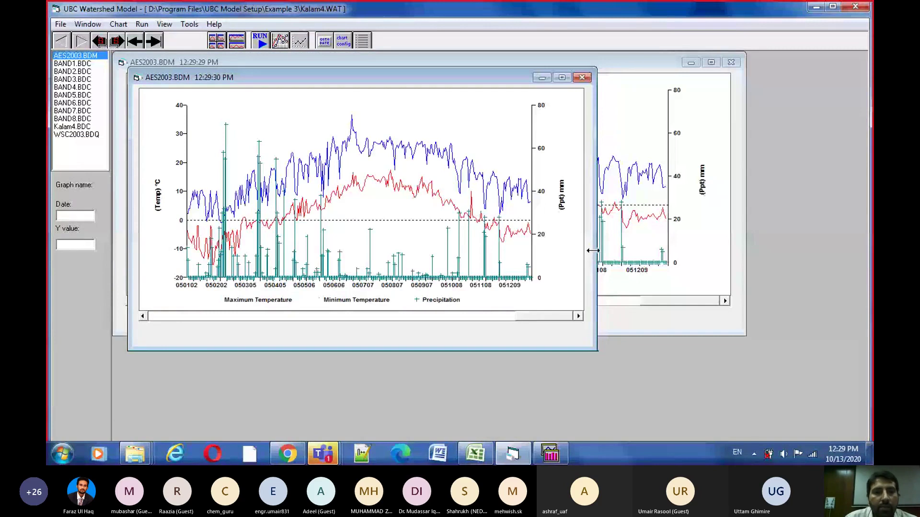
pyautogui.click(236, 43)
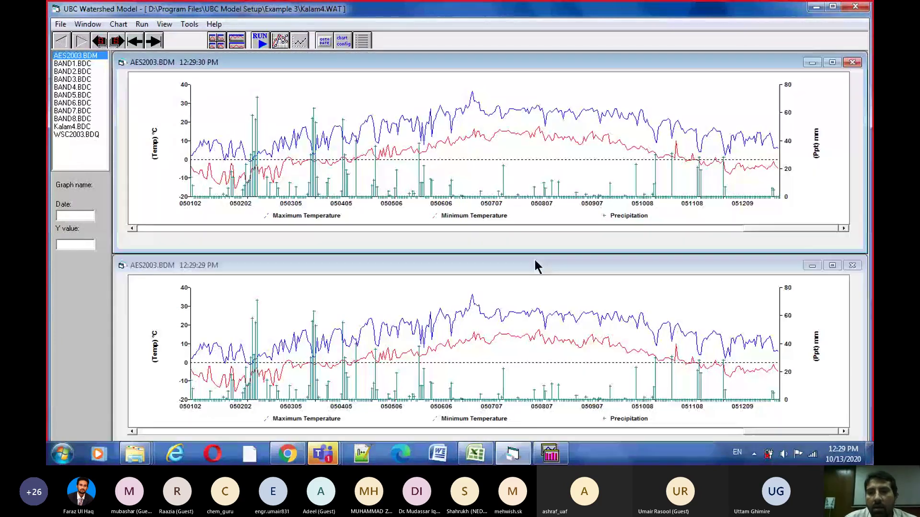
pyautogui.click(859, 62)
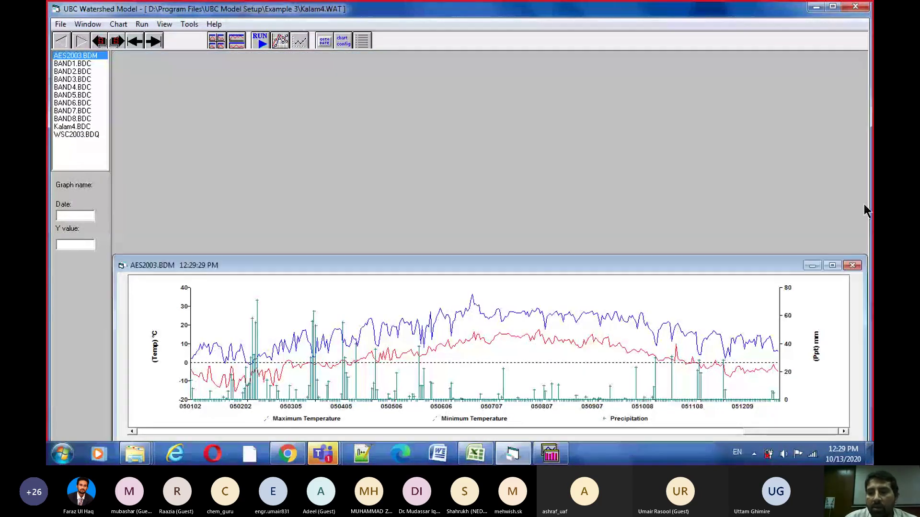
pyautogui.click(850, 268)
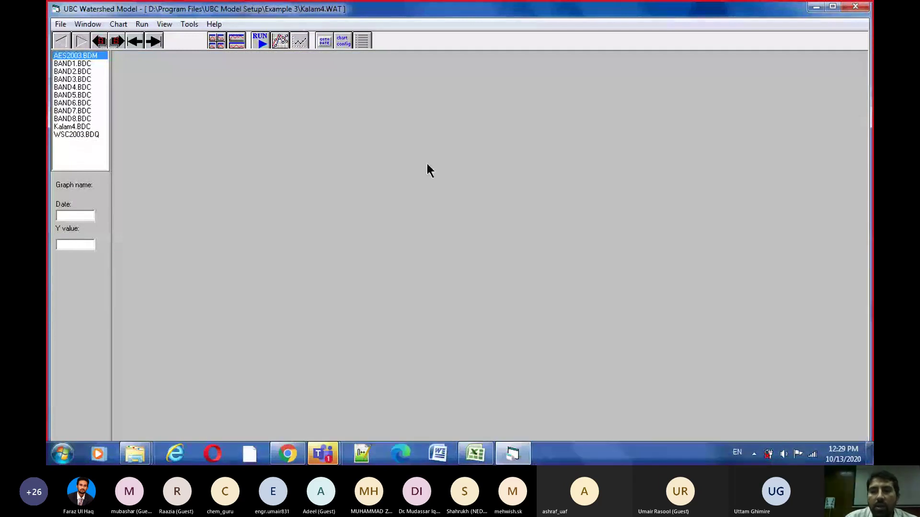
# Run the UBC Watershed Model for Kalam4.WAT in daily mode from 2003/01/01 to 2005/12/31
pyautogui.click(140, 24)
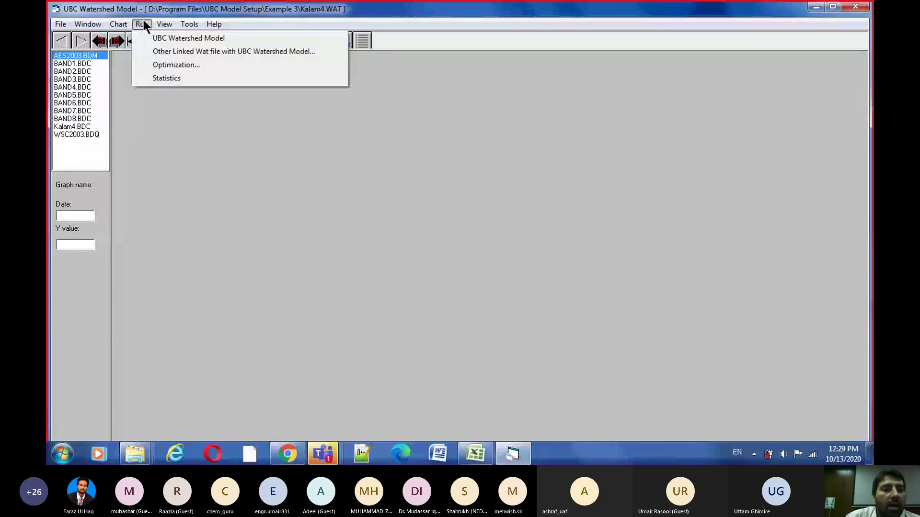
pyautogui.click(142, 24)
pyautogui.click(141, 24)
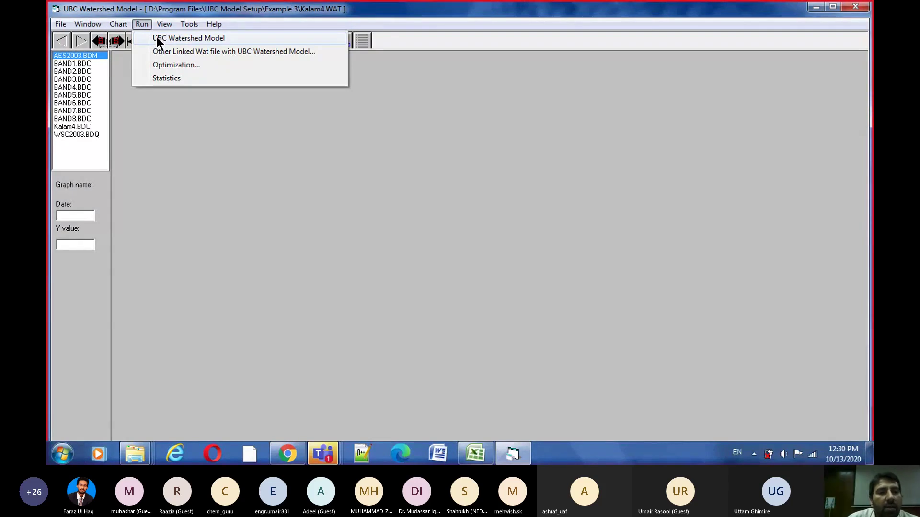
pyautogui.click(157, 38)
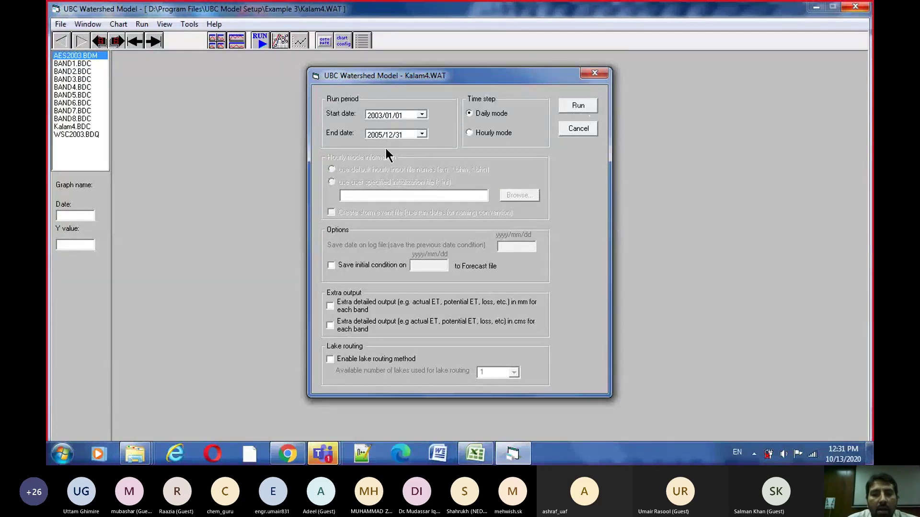
pyautogui.click(585, 106)
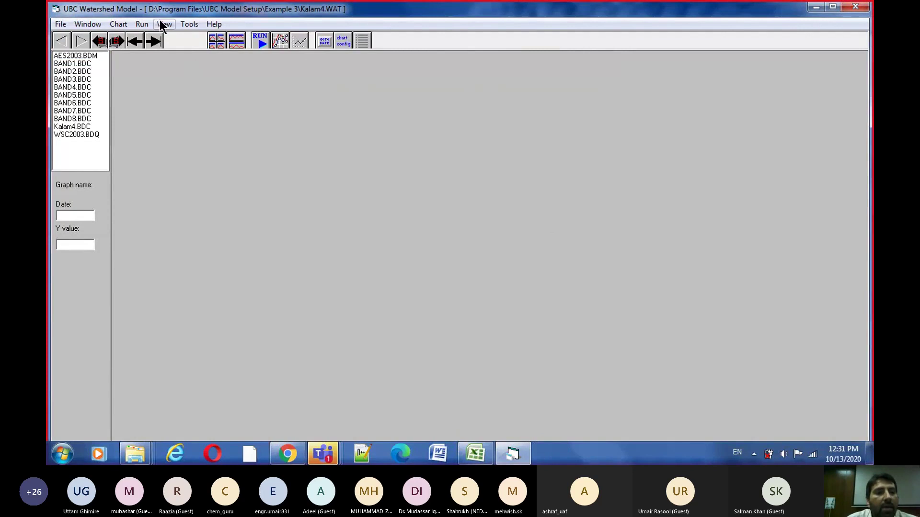
# Plot Kalam4.BDC to compare observed and calculated flow, and close the chart
pyautogui.click(143, 24)
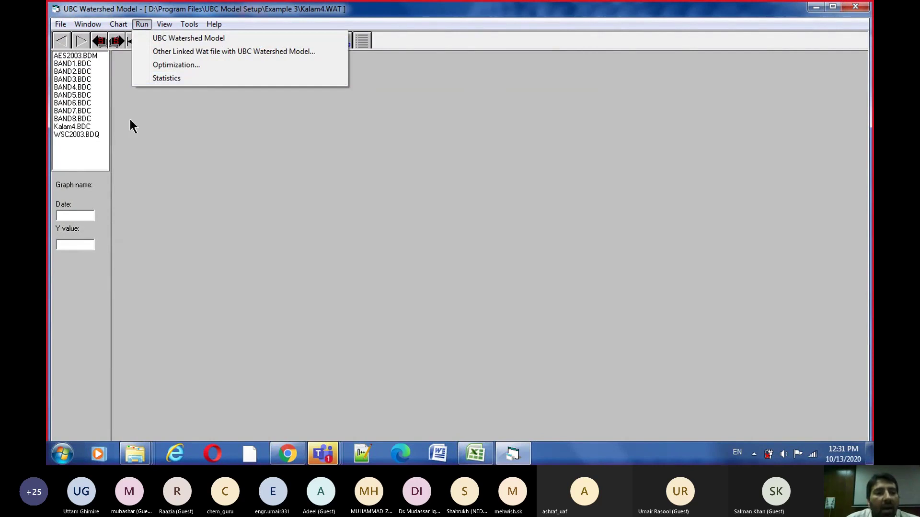
pyautogui.click(131, 71)
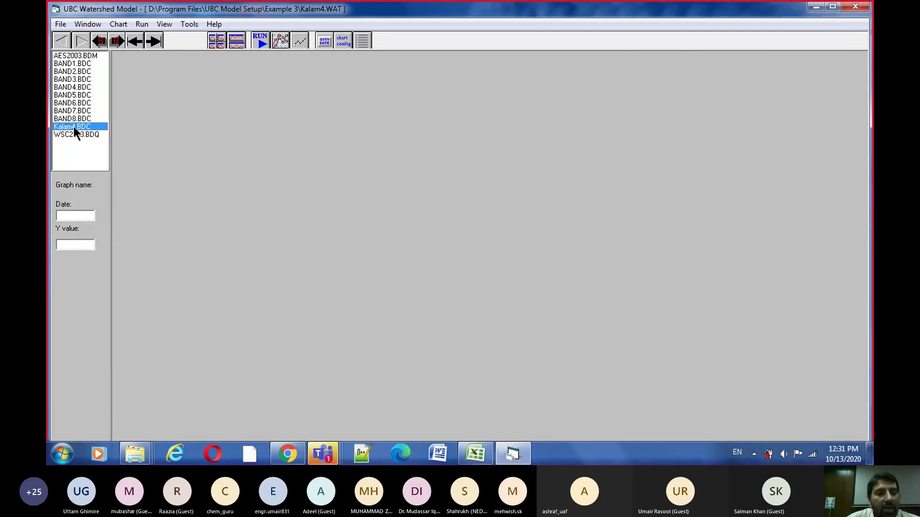
pyautogui.doubleClick(73, 126)
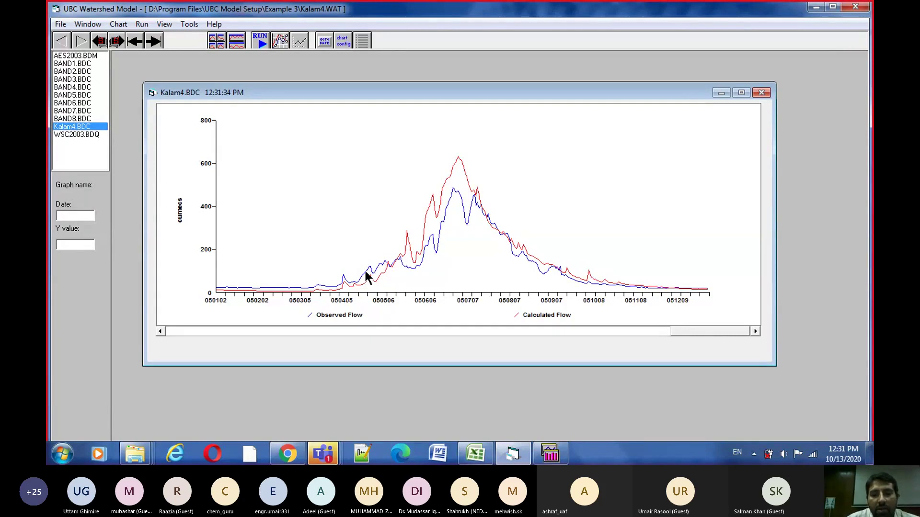
pyautogui.click(762, 93)
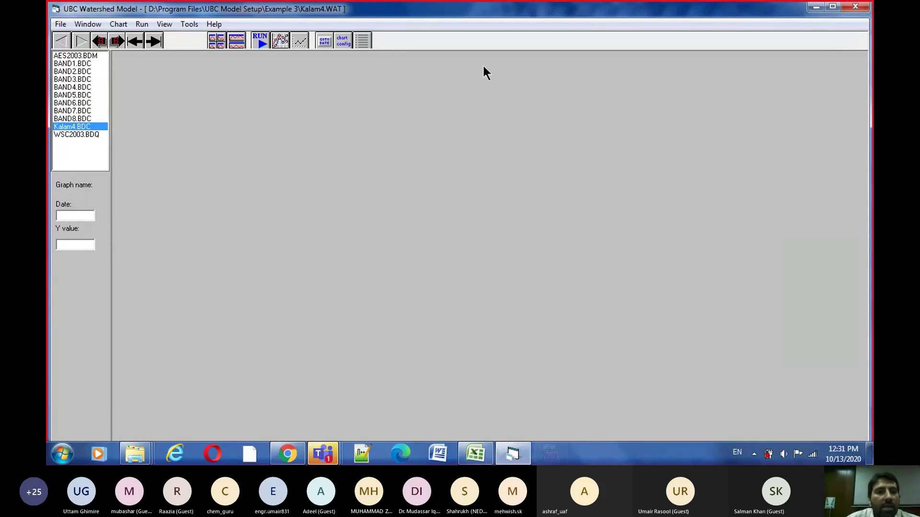
# Calculate Kalam4 statistics for the whole period 20030101–20051231 with start month 1, printed to Kalam4.STA, and open the statistics report
pyautogui.click(143, 24)
pyautogui.click(153, 78)
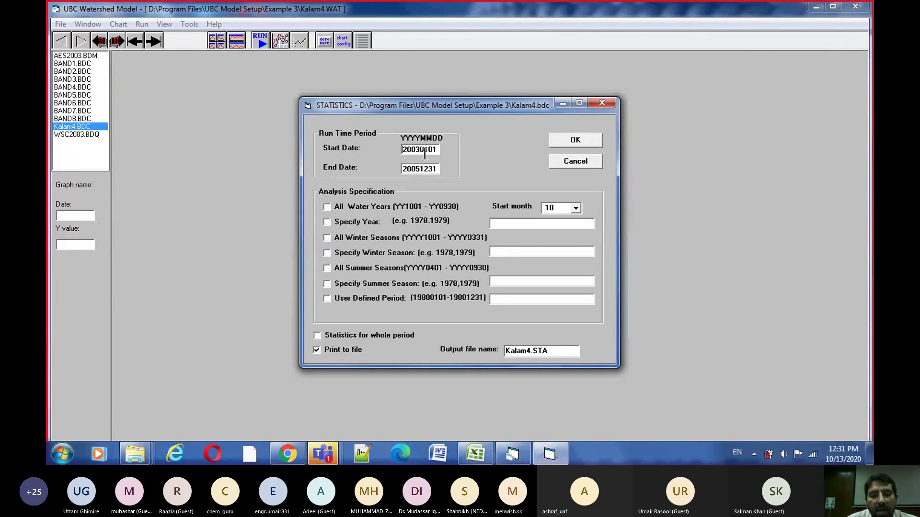
pyautogui.click(318, 336)
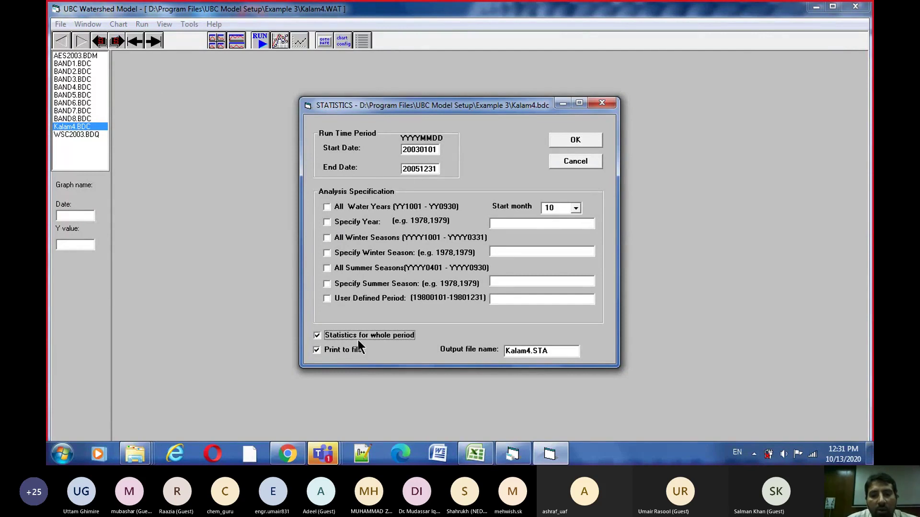
pyautogui.click(575, 207)
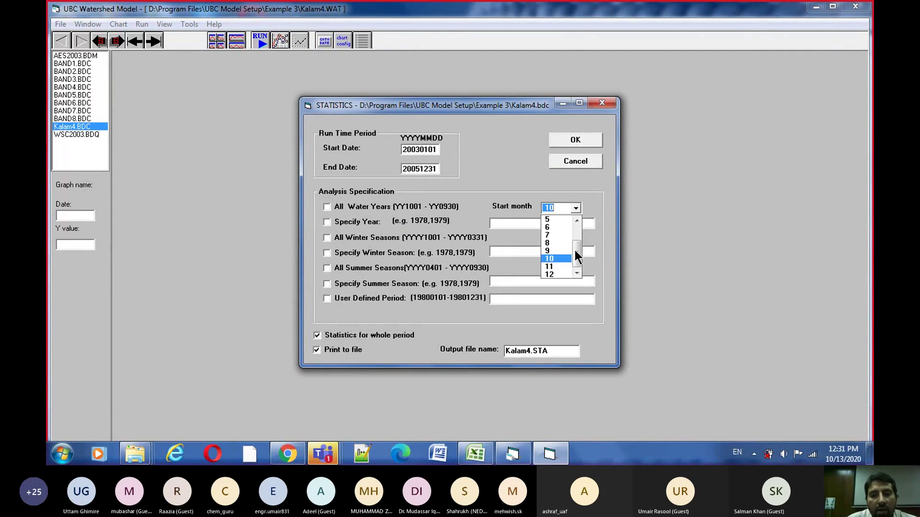
pyautogui.moveTo(577, 256); pyautogui.dragTo(577, 238)
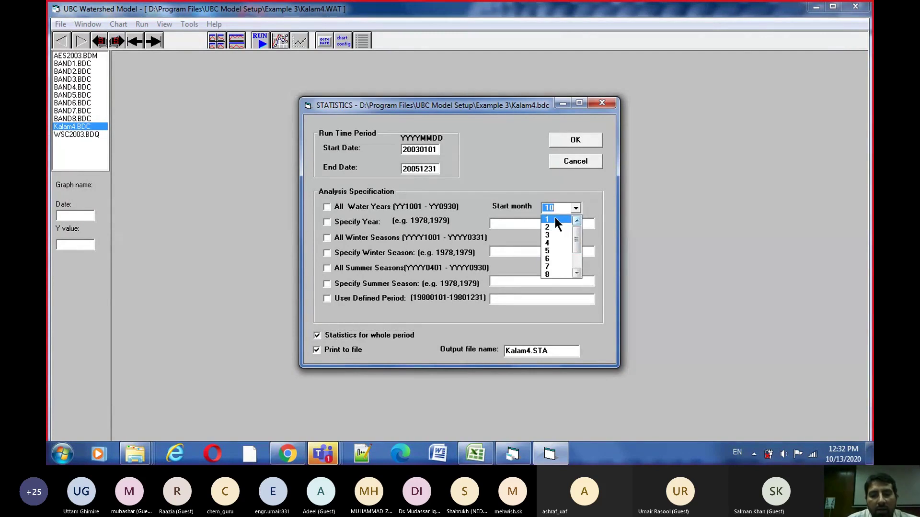
pyautogui.click(555, 218)
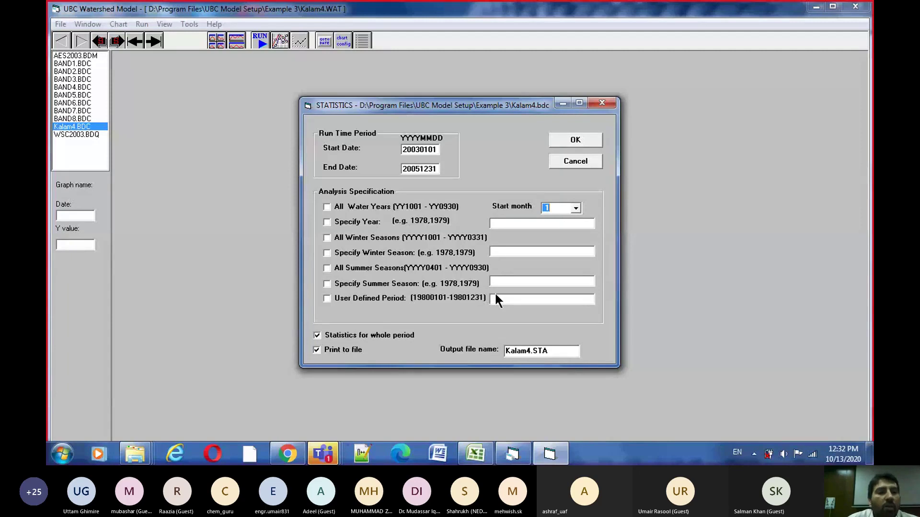
pyautogui.press('Escape')
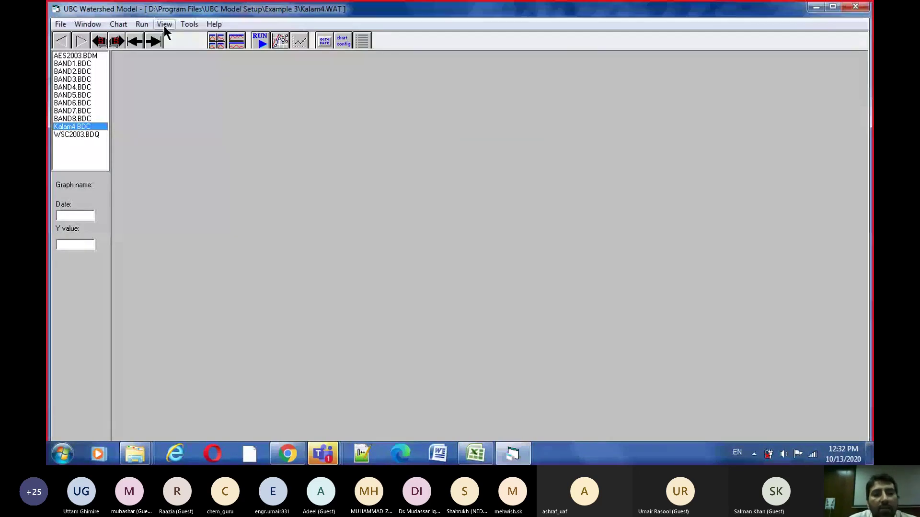
pyautogui.click(164, 25)
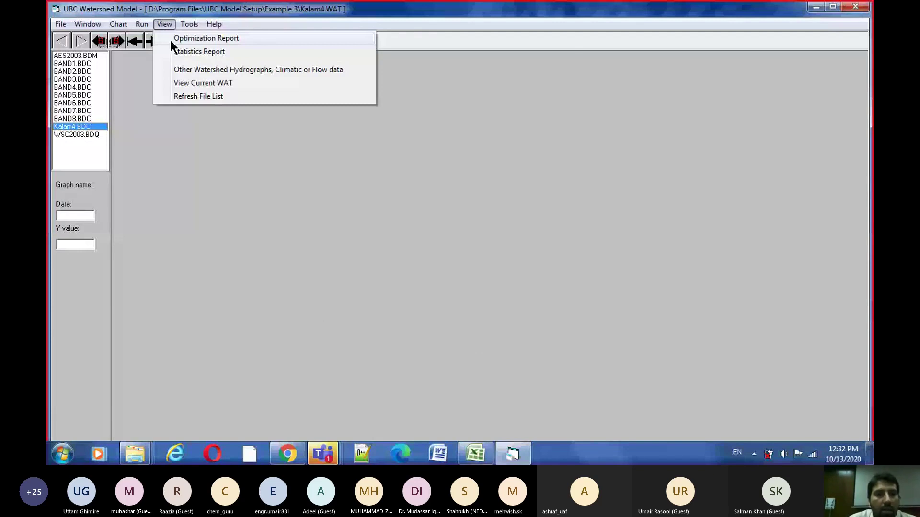
pyautogui.click(199, 51)
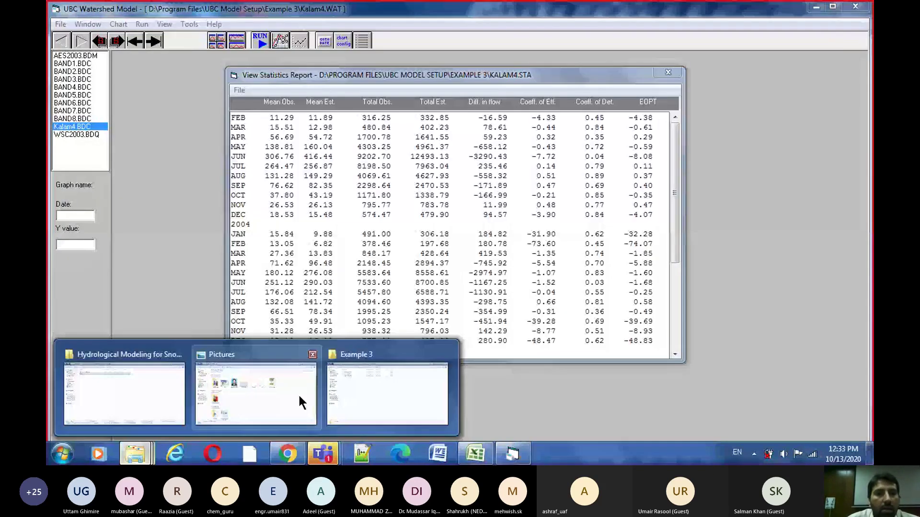
# Switch to the Example 3 folder, find Kalam4.STA among its compatibility files, and open it in Notepad++
pyautogui.moveTo(407, 391)
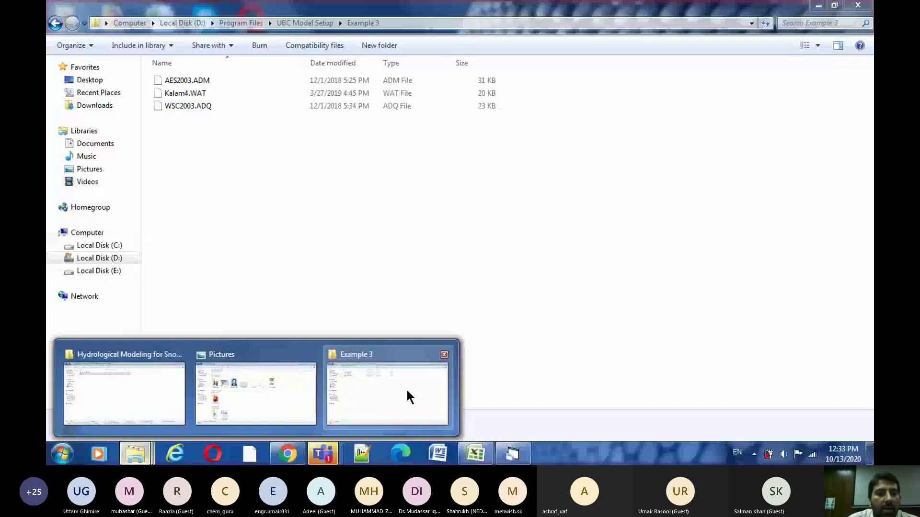
pyautogui.click(407, 391)
pyautogui.click(189, 211)
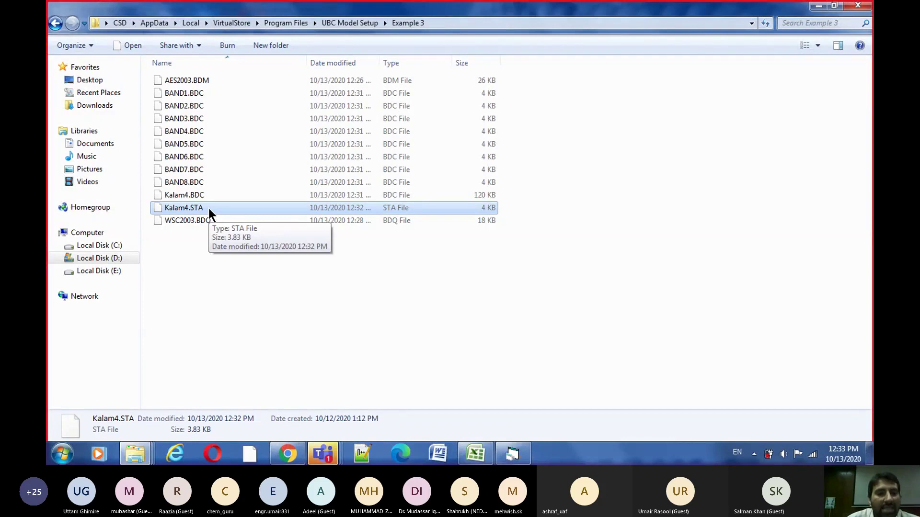
pyautogui.doubleClick(208, 210)
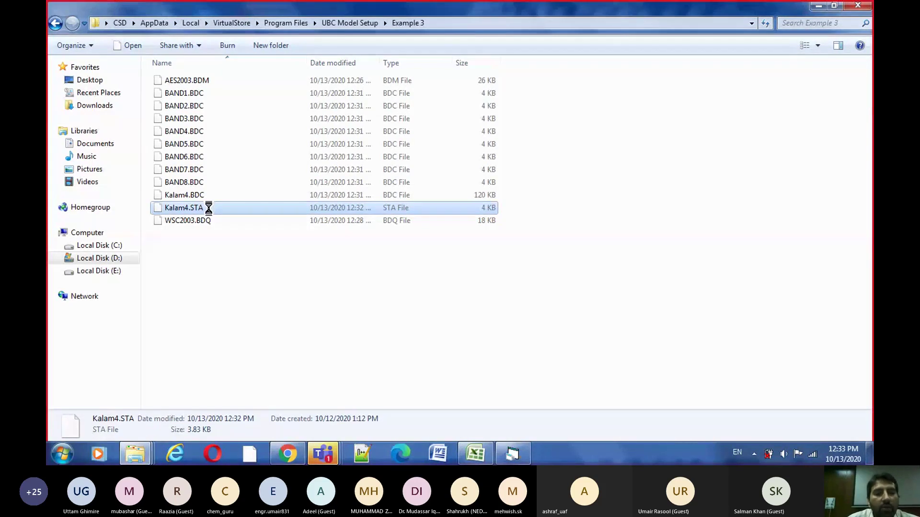
pyautogui.rightClick(209, 211)
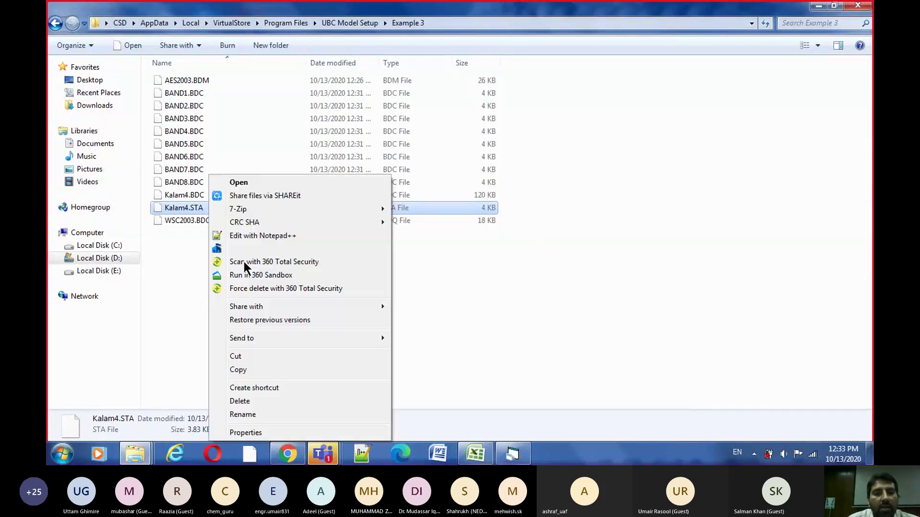
pyautogui.click(425, 313)
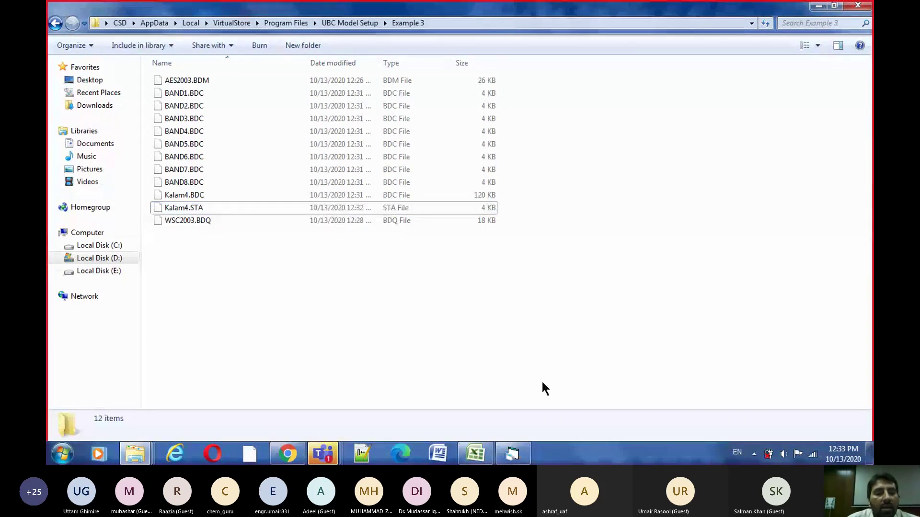
pyautogui.click(205, 212)
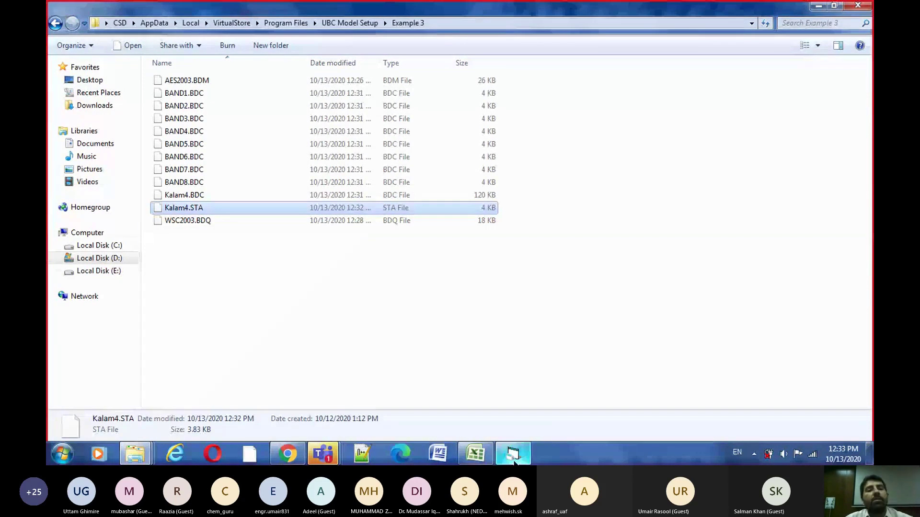
pyautogui.rightClick(214, 211)
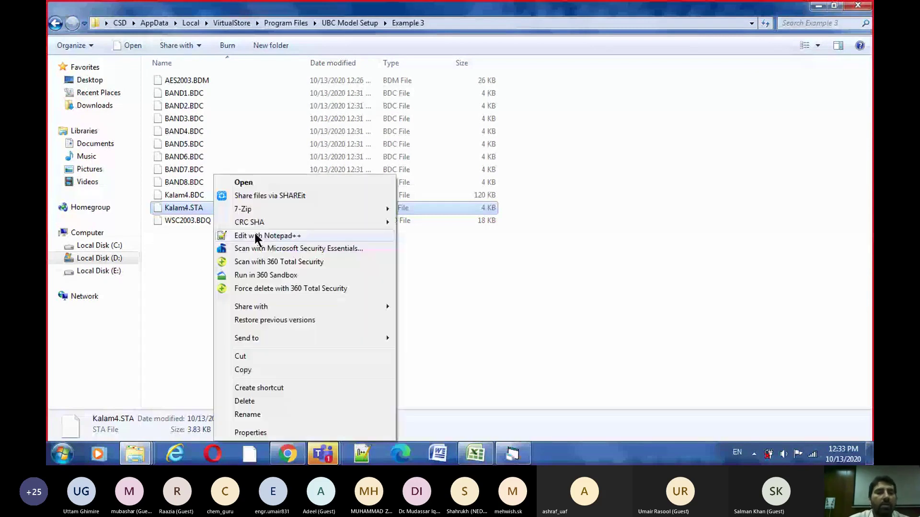
pyautogui.click(256, 237)
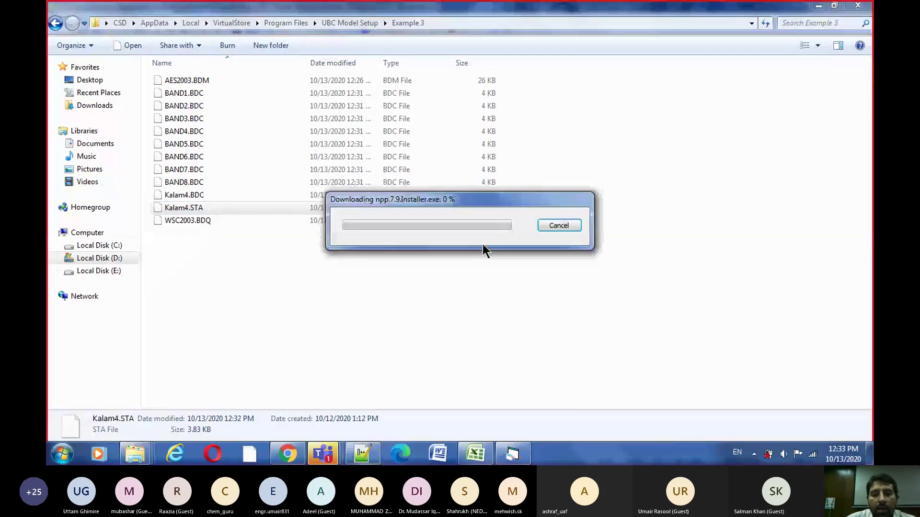
# Return to UBC Watershed Model and review the statistics report's whole-period row, declining the Notepad++ update and closing the report
pyautogui.hotkey('alt', 'Tab')
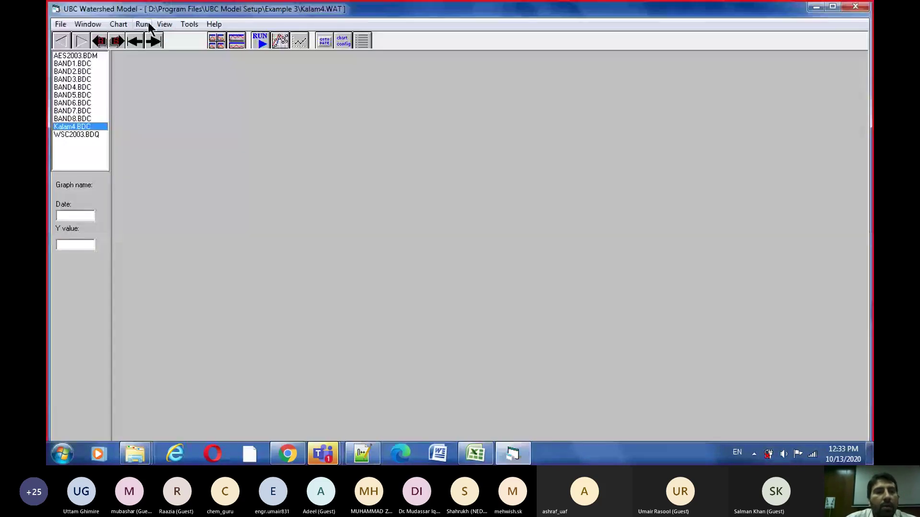
pyautogui.click(164, 25)
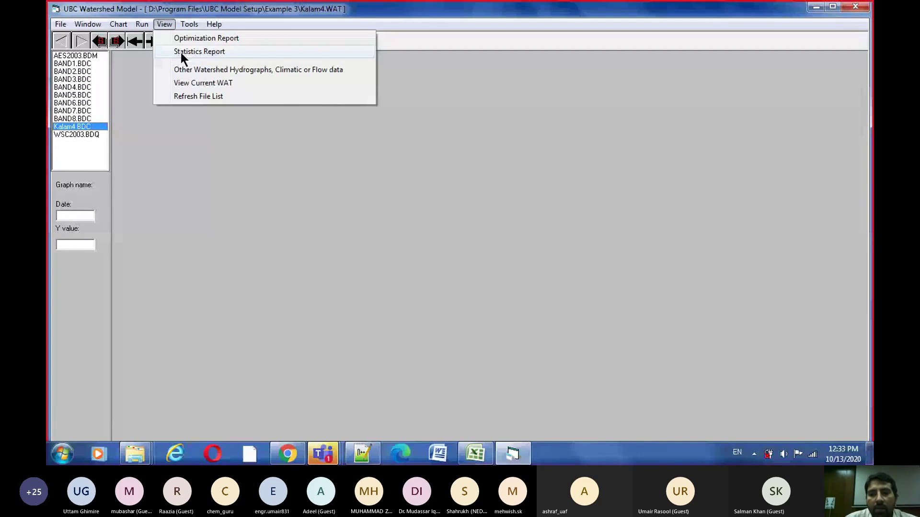
pyautogui.click(181, 52)
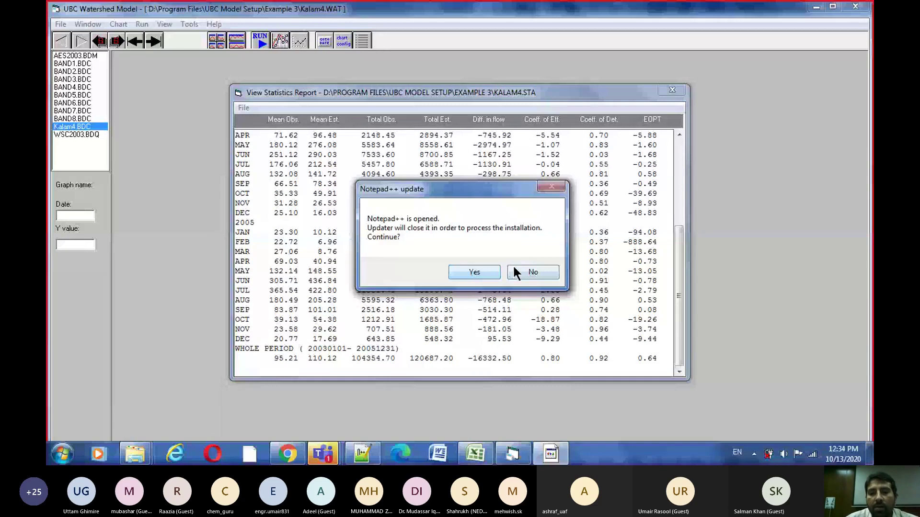
pyautogui.click(514, 266)
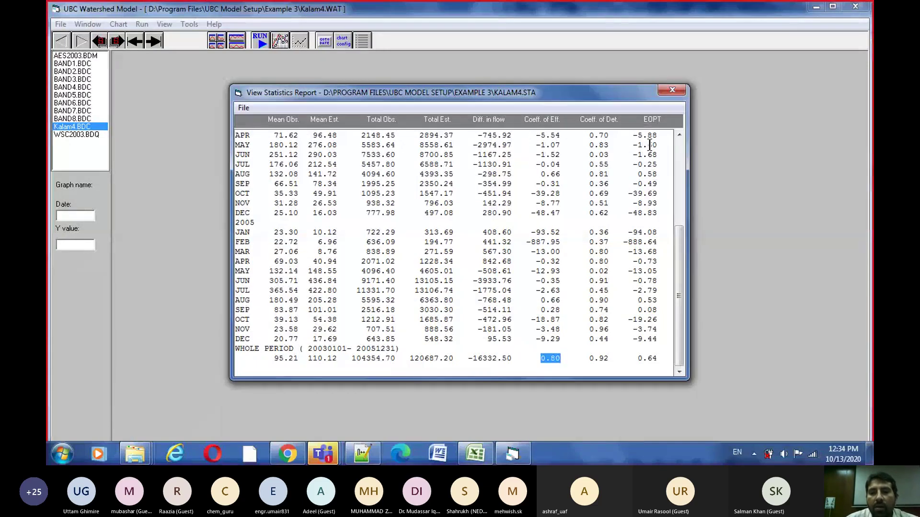
pyautogui.click(672, 91)
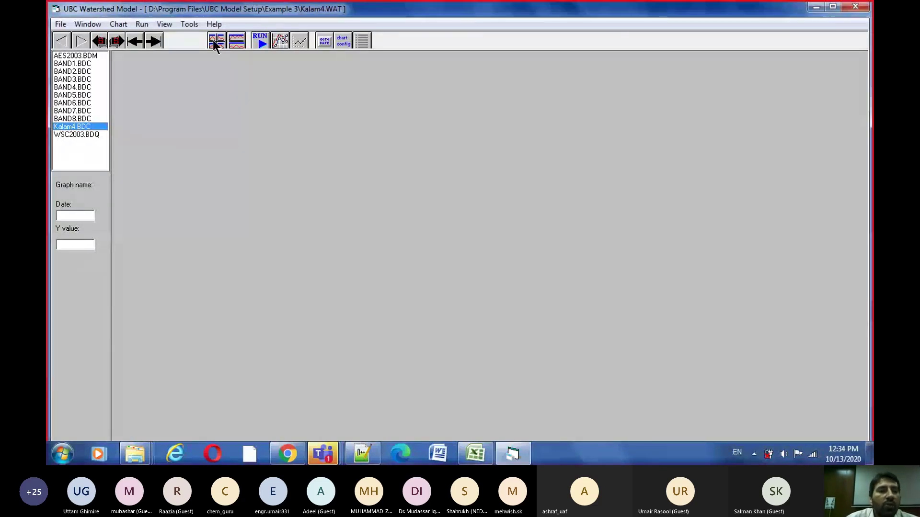
# Plot Kalam4.BDC and configure the chart to show a user-defined 1200 days
pyautogui.doubleClick(88, 125)
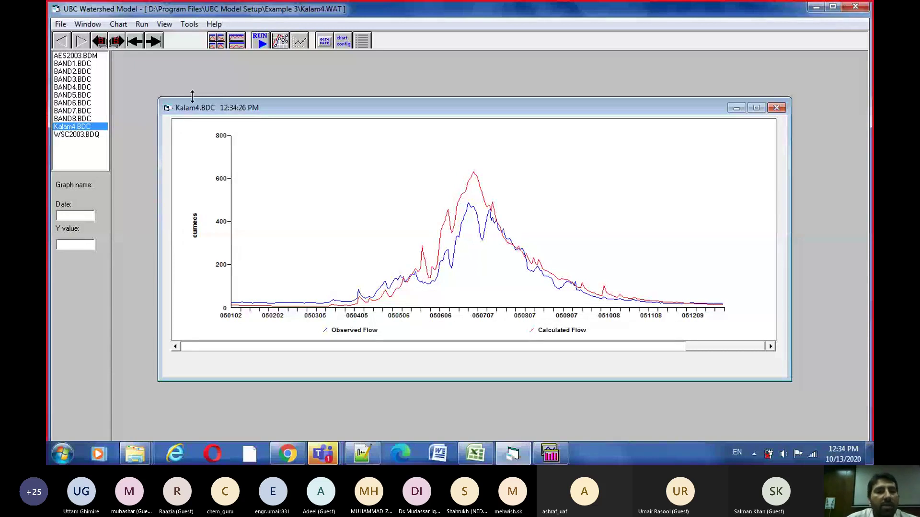
pyautogui.click(119, 24)
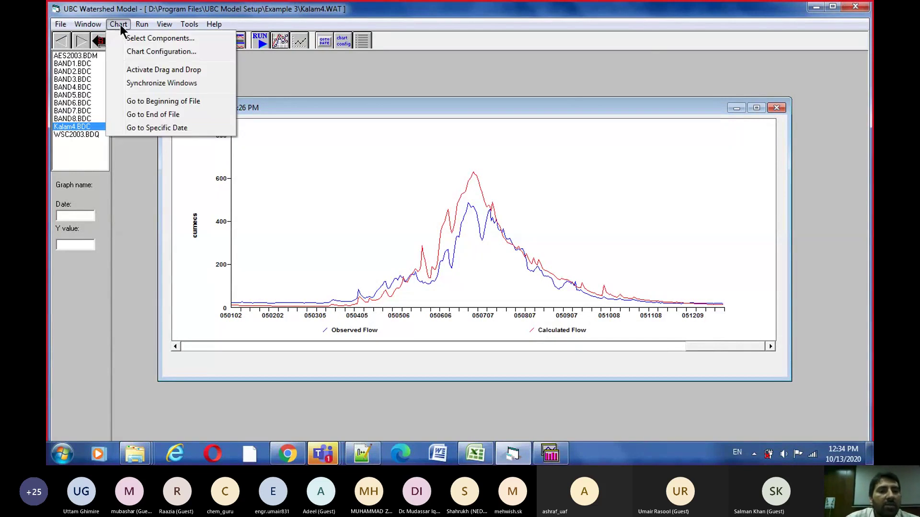
pyautogui.click(129, 52)
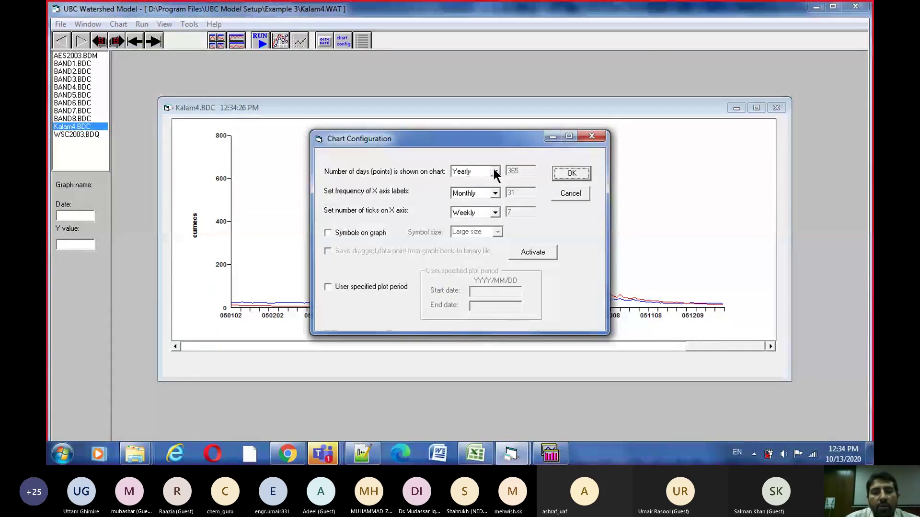
pyautogui.click(494, 173)
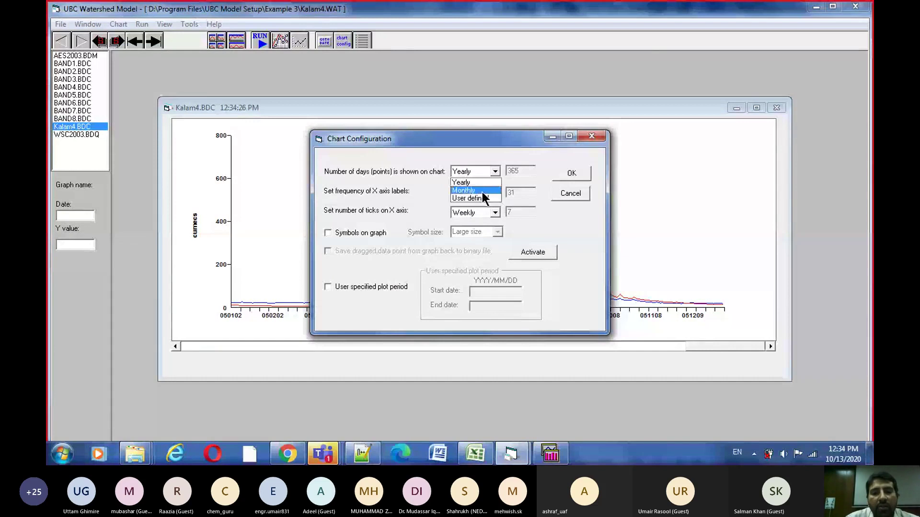
pyautogui.click(480, 197)
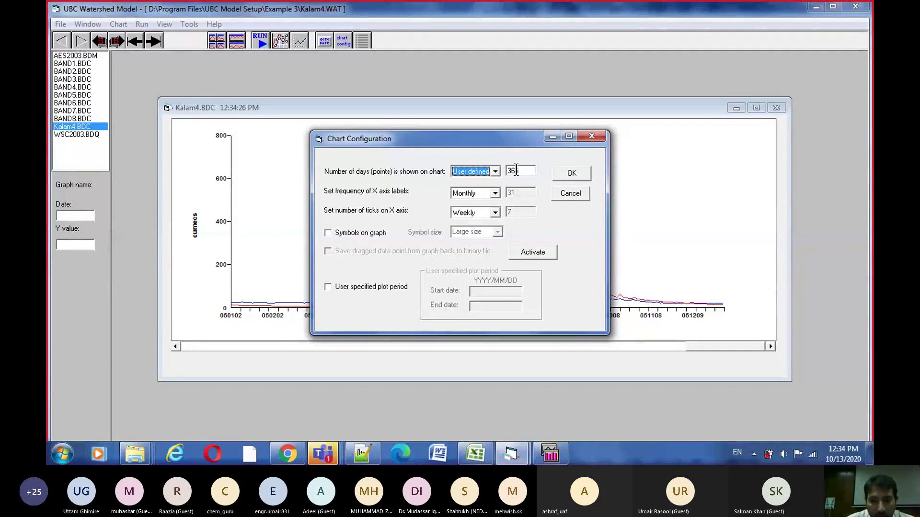
pyautogui.moveTo(516, 171); pyautogui.dragTo(506, 174)
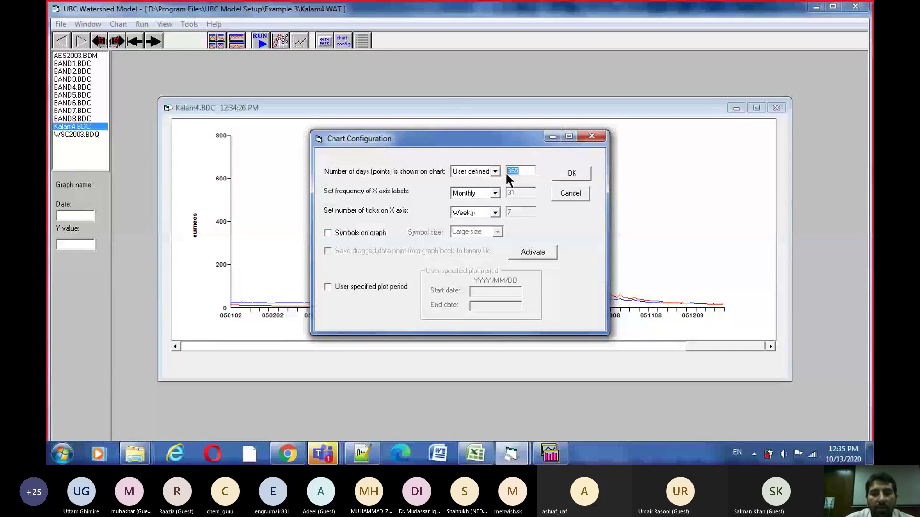
pyautogui.write('1200')
# Set both the X-axis label frequency and the X-axis ticks to Yearly and apply the chart configuration
pyautogui.click(494, 193)
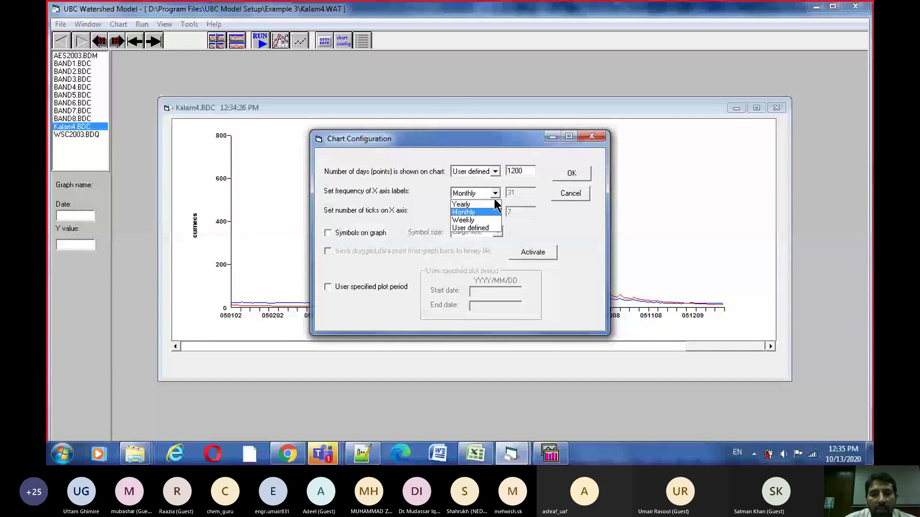
pyautogui.click(493, 205)
pyautogui.click(495, 212)
pyautogui.click(475, 223)
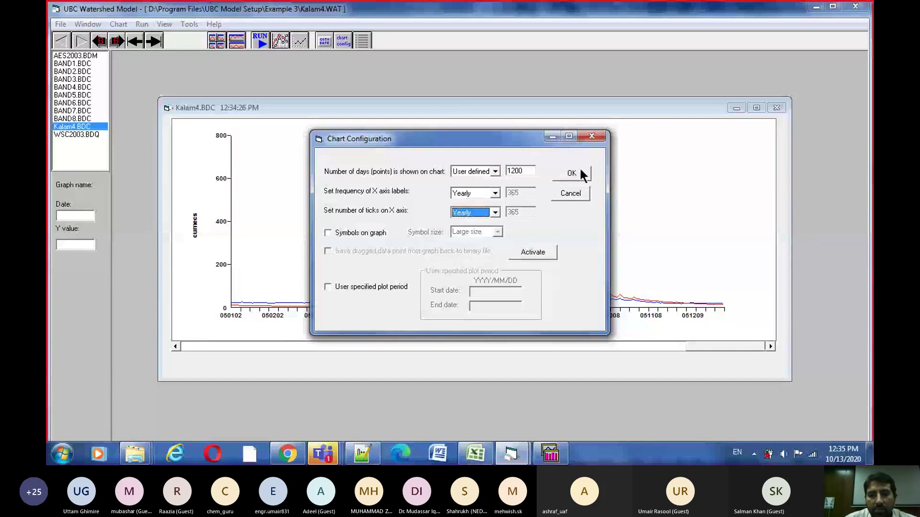
pyautogui.click(571, 173)
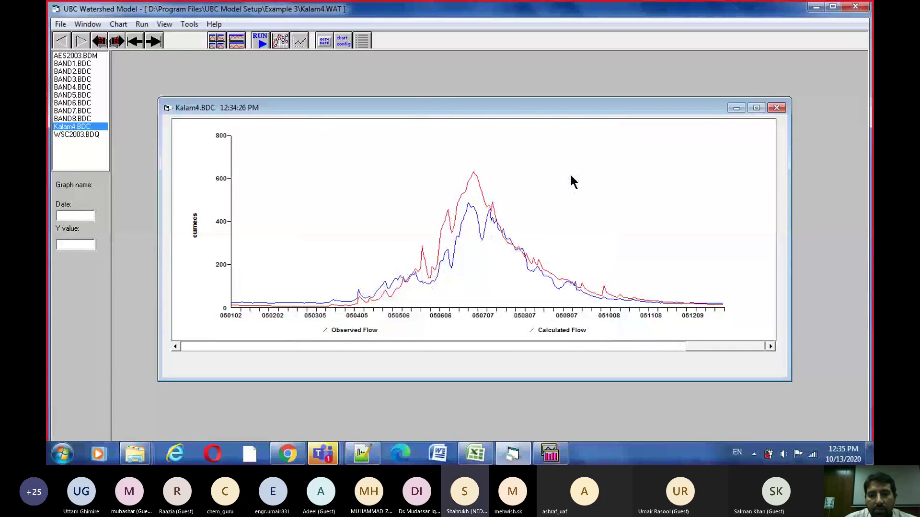
# Close the old Kalam4.BDC chart, plot the file again with the new configuration, and move its window higher
pyautogui.click(776, 107)
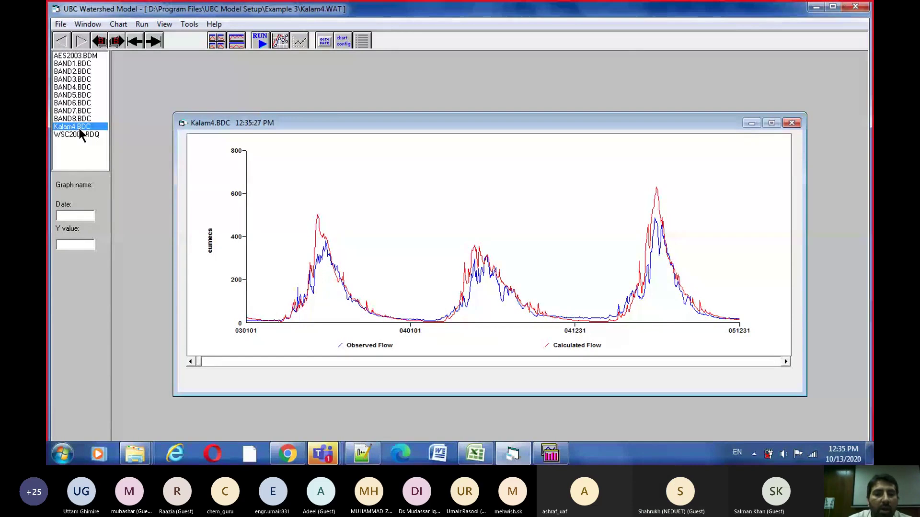
pyautogui.moveTo(333, 117); pyautogui.dragTo(326, 85)
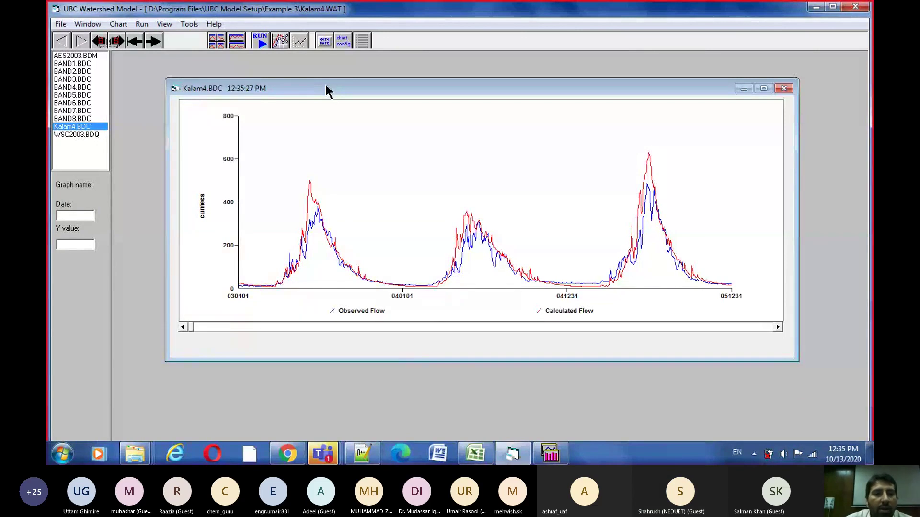
pyautogui.moveTo(326, 86); pyautogui.dragTo(323, 69)
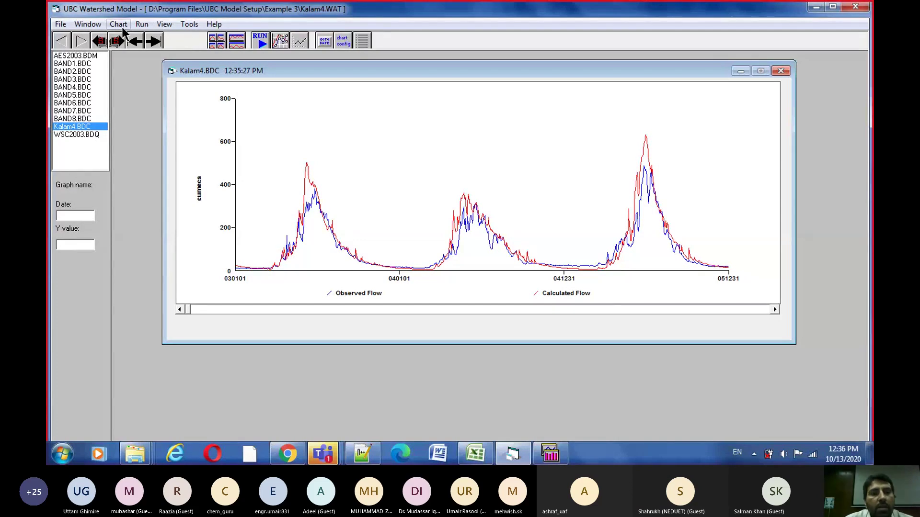
# Add SnowMelt Outflow (Fast + Interflow) and Glacial Contribution to the Kalam4.BDC chart's components, view the plot, and close it
pyautogui.click(364, 43)
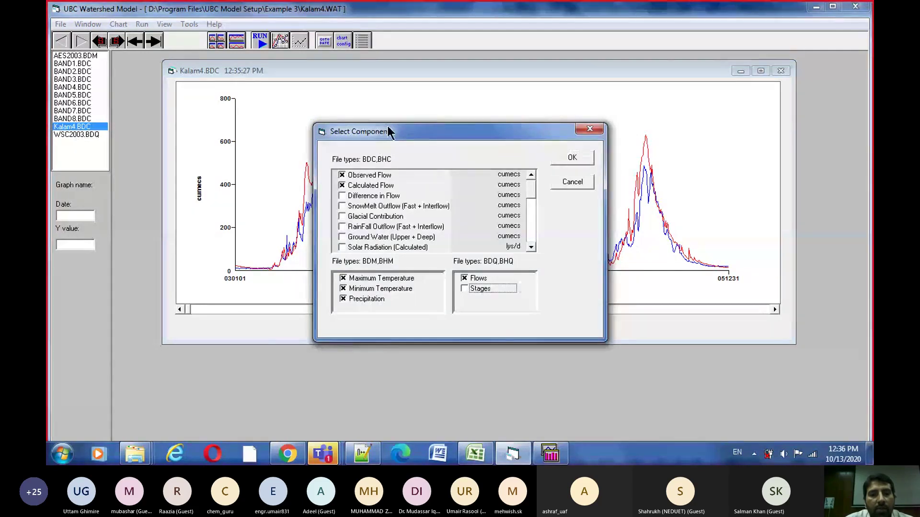
pyautogui.moveTo(387, 127); pyautogui.dragTo(355, 125)
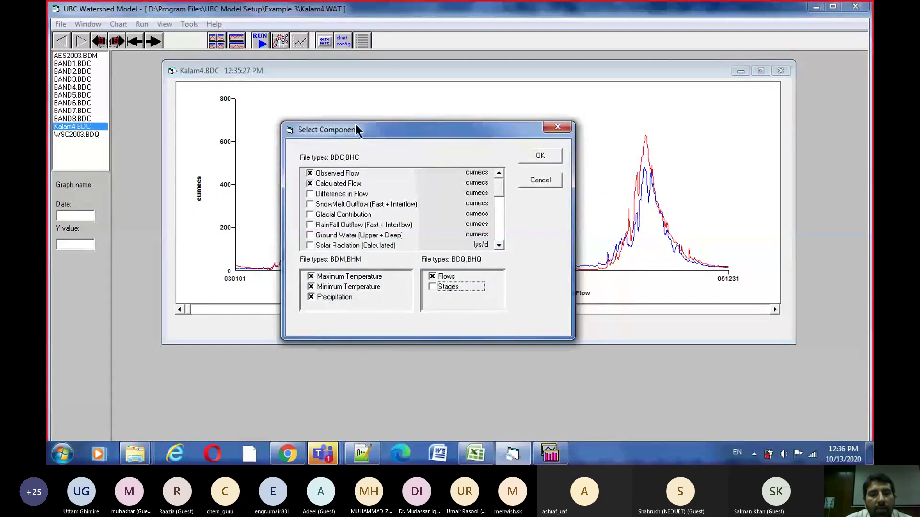
pyautogui.click(310, 205)
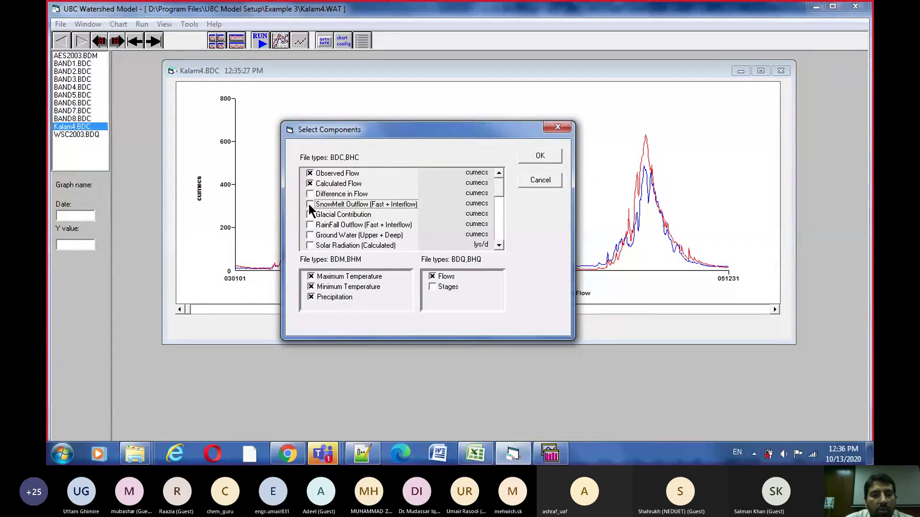
pyautogui.click(310, 215)
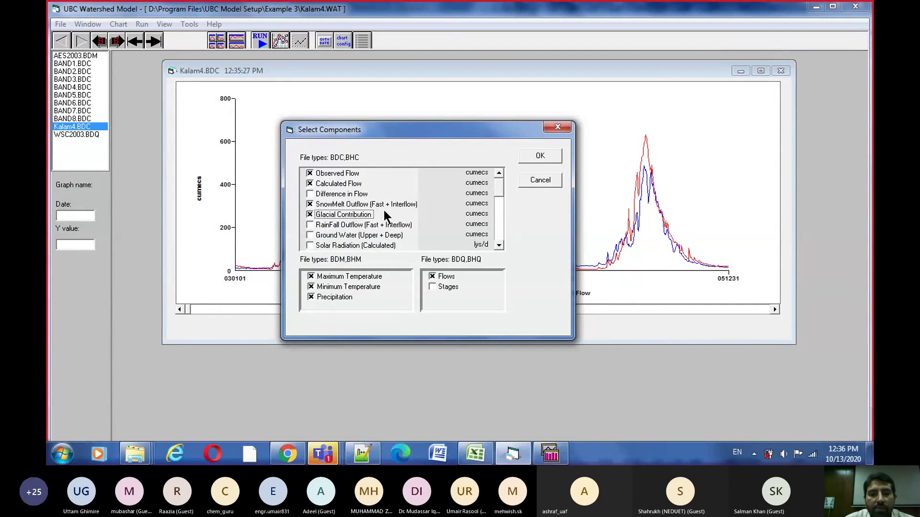
pyautogui.click(537, 165)
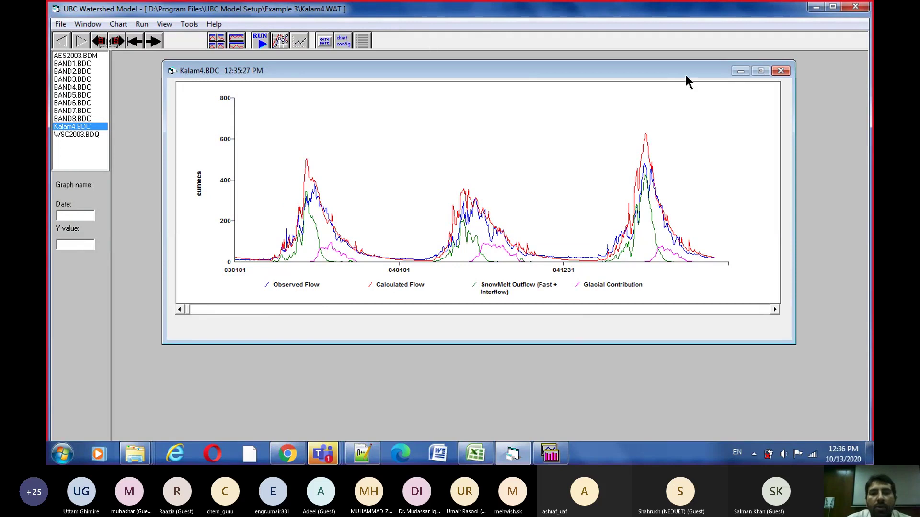
pyautogui.click(780, 70)
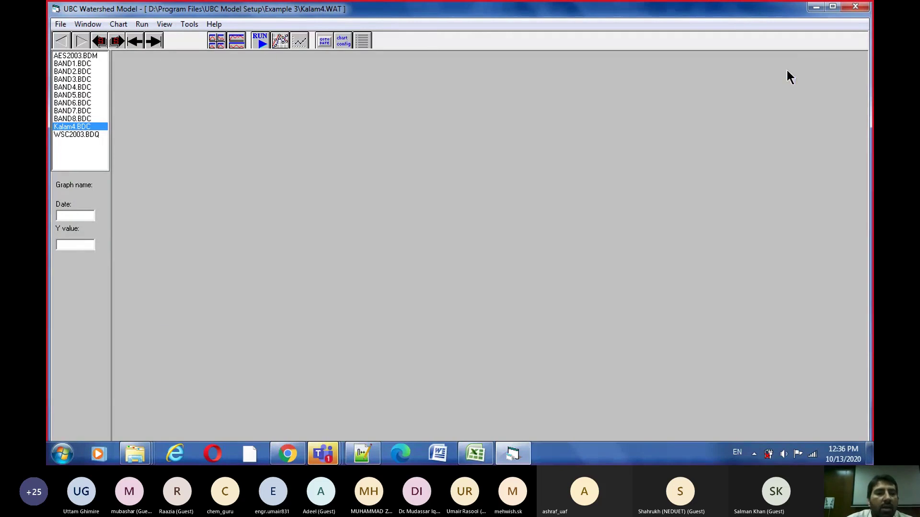
pyautogui.click(189, 25)
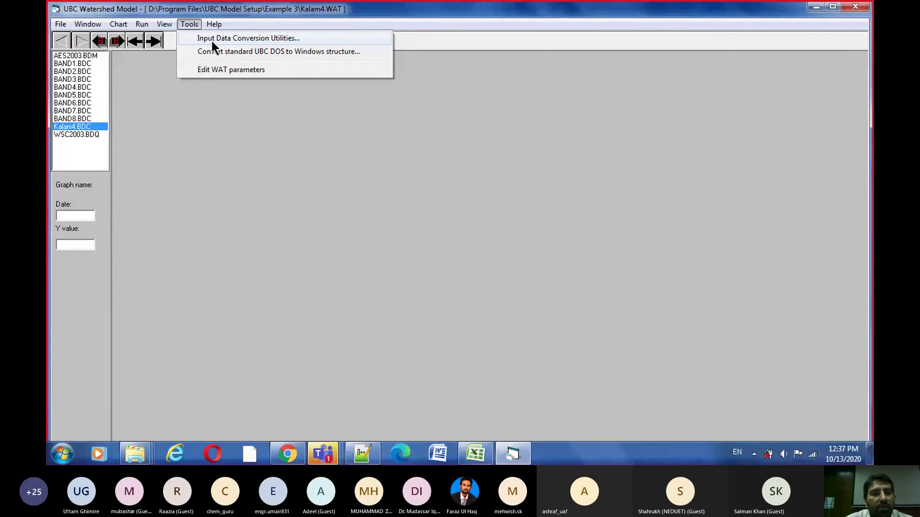
pyautogui.click(211, 39)
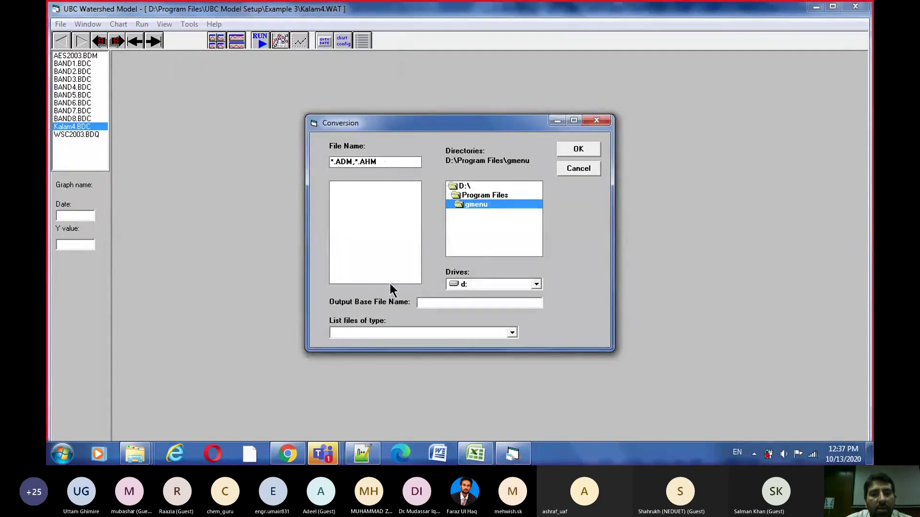
pyautogui.click(512, 333)
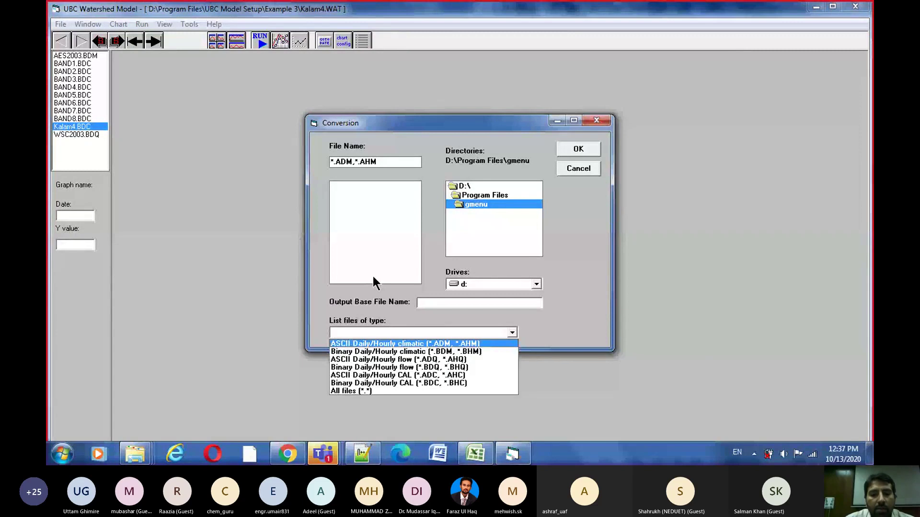
pyautogui.click(379, 383)
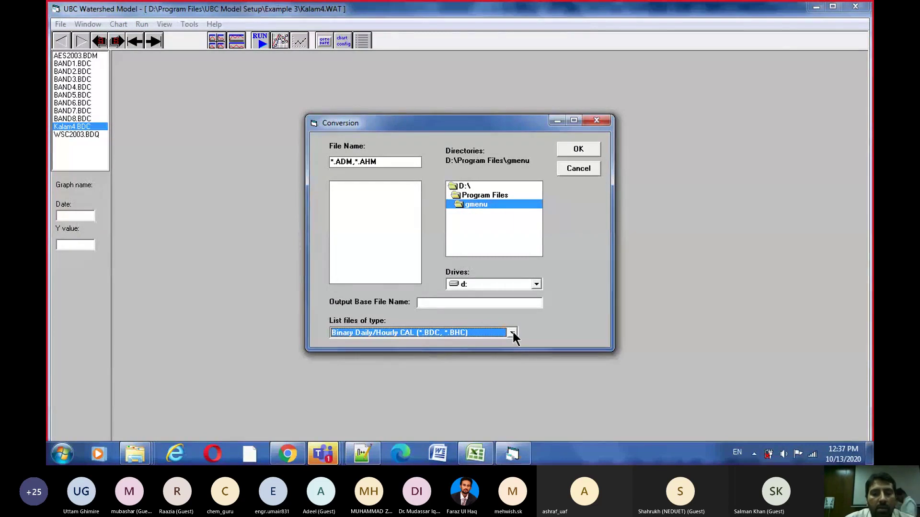
# Switch to Windows Explorer and copy all VirtualStore Example 3 output files into D:\Program Files\UBC Model Setup\Example 3, granting administrator permission for all items
pyautogui.click(135, 453)
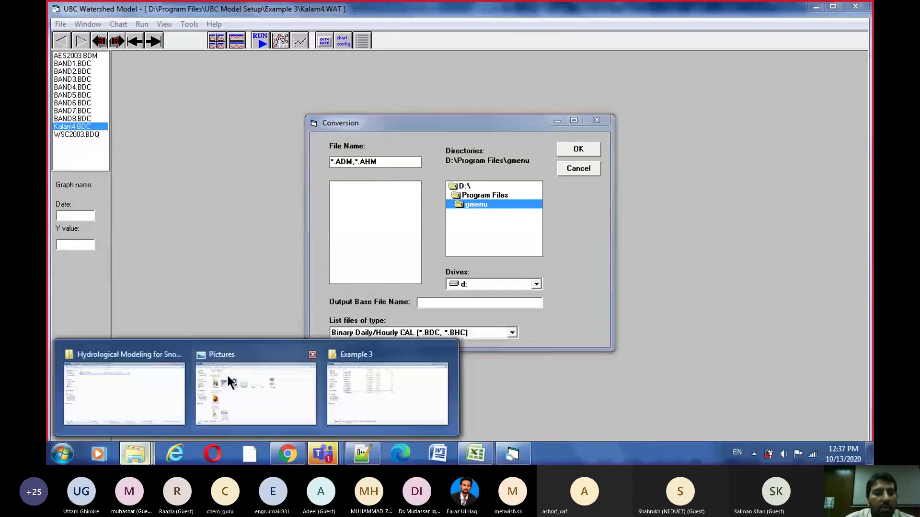
pyautogui.click(152, 392)
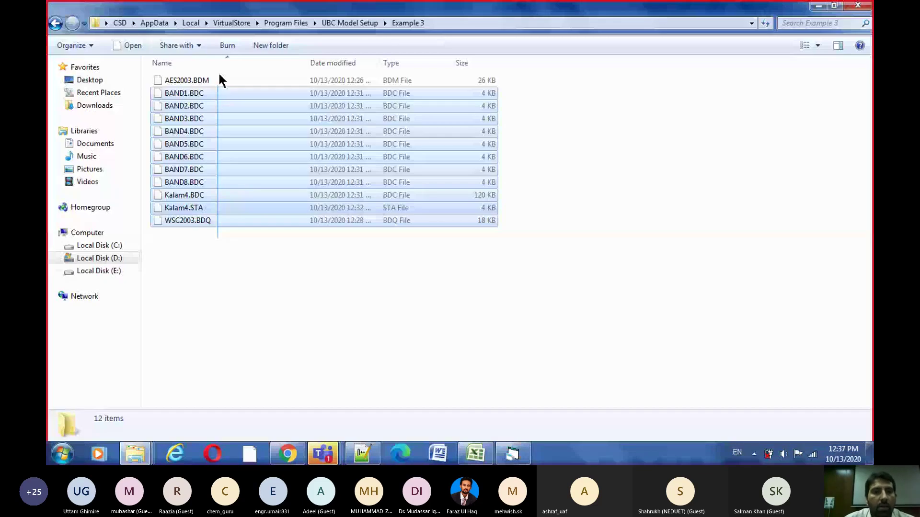
pyautogui.press('BackSpace')
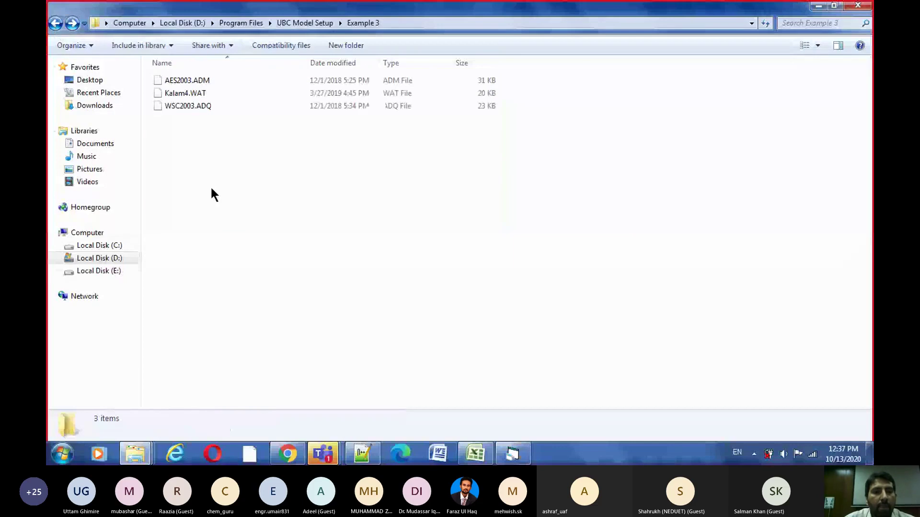
pyautogui.hotkey('ctrl', 'v')
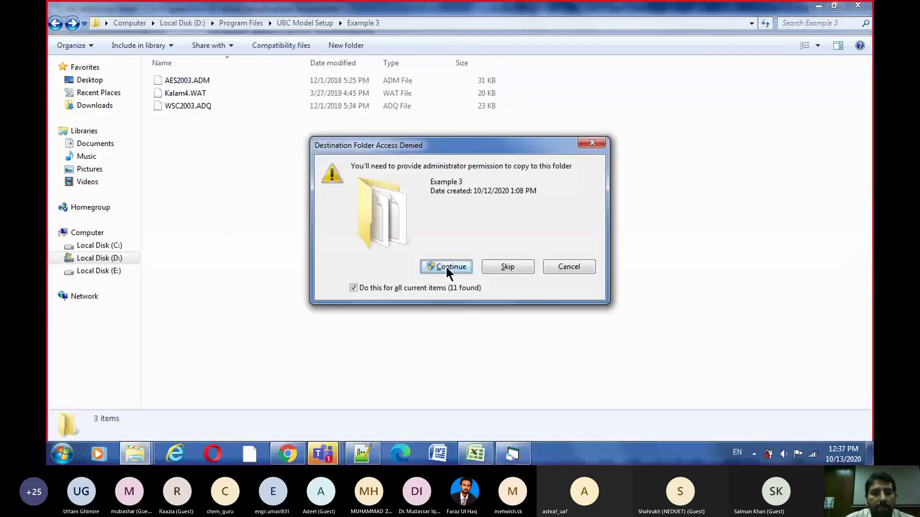
pyautogui.click(448, 269)
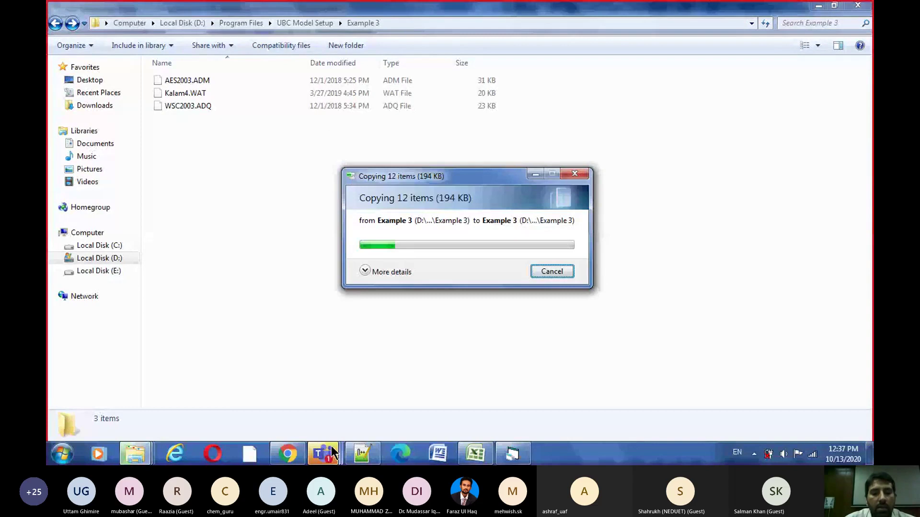
# Return to UBC Watershed Model and convert Kalam4.BDC from D:\Program Files\UBC Model Setup\Example 3 with the input data conversion utility
pyautogui.click(513, 453)
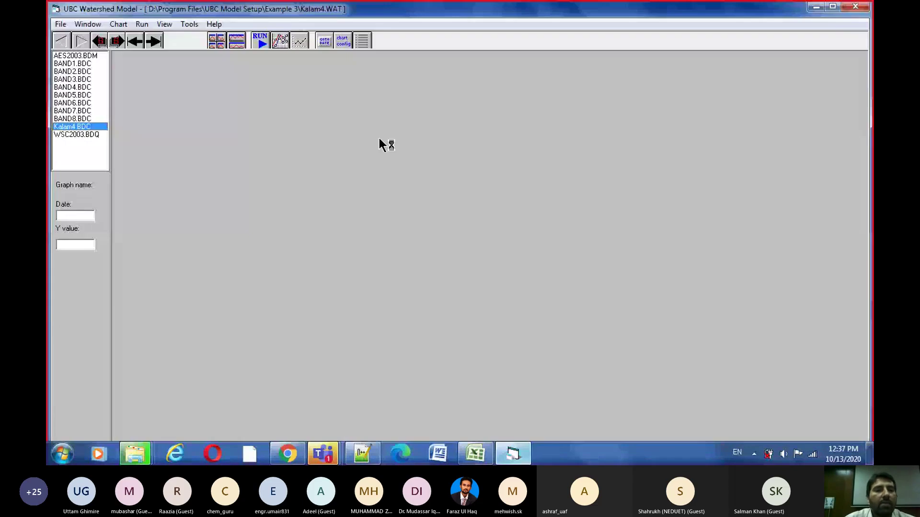
pyautogui.click(187, 26)
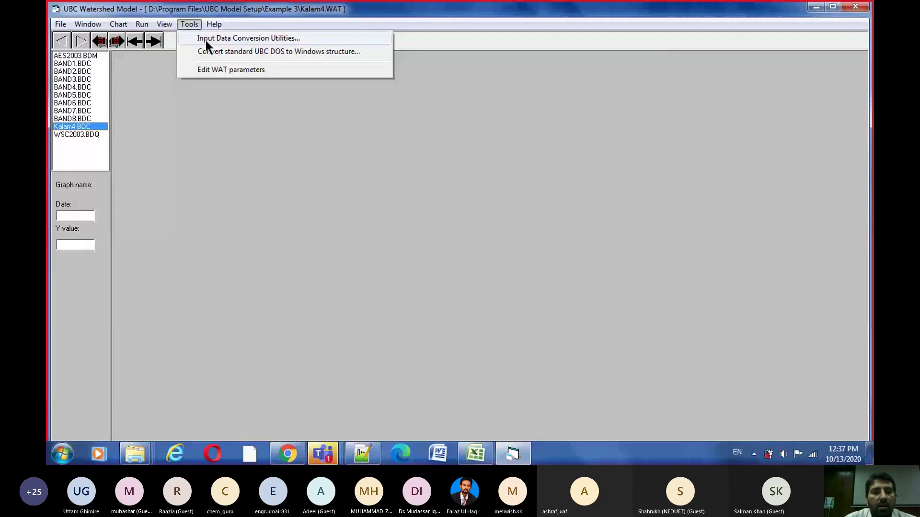
pyautogui.click(205, 39)
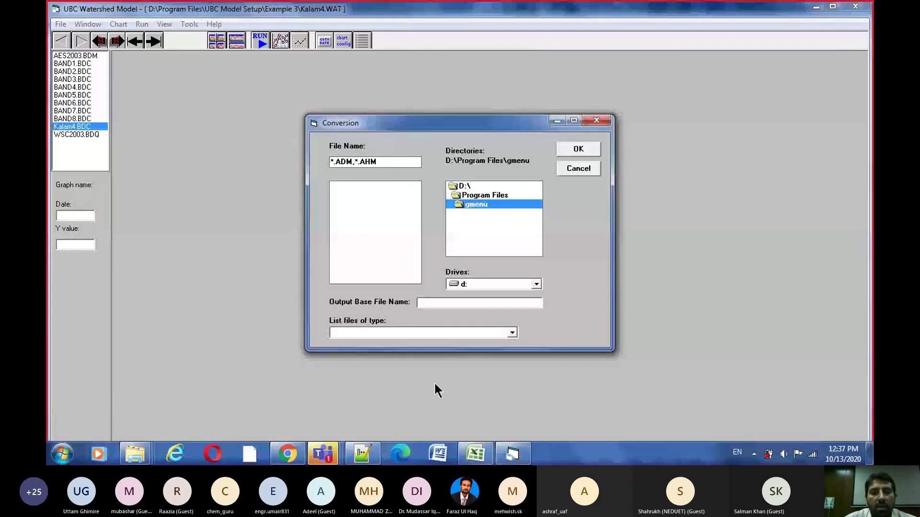
pyautogui.doubleClick(484, 195)
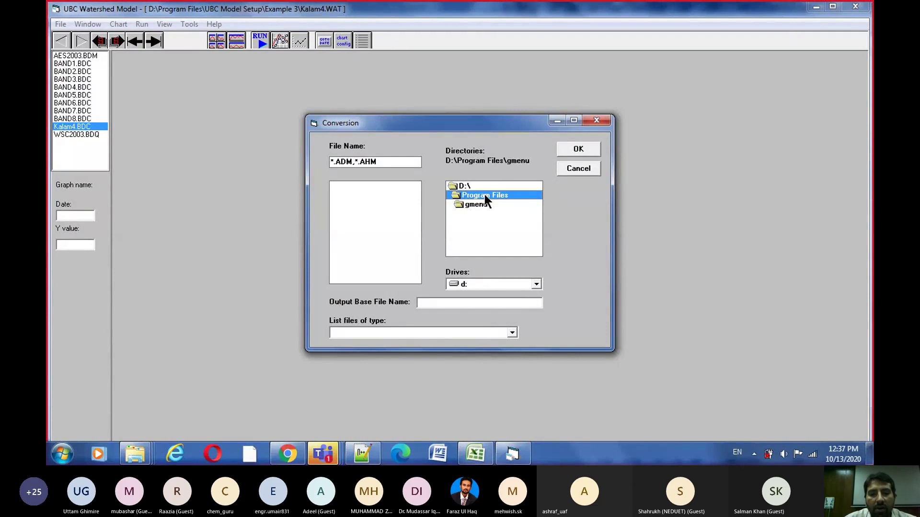
pyautogui.click(480, 222)
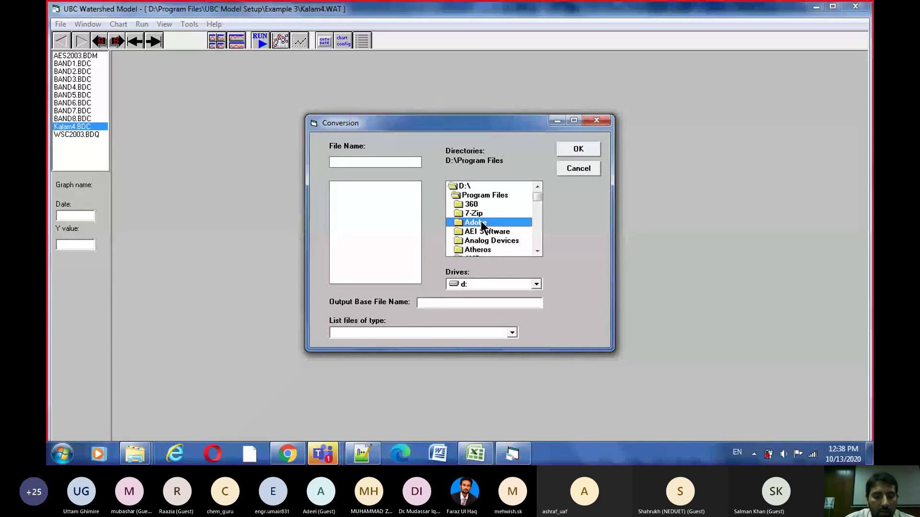
pyautogui.press('u')
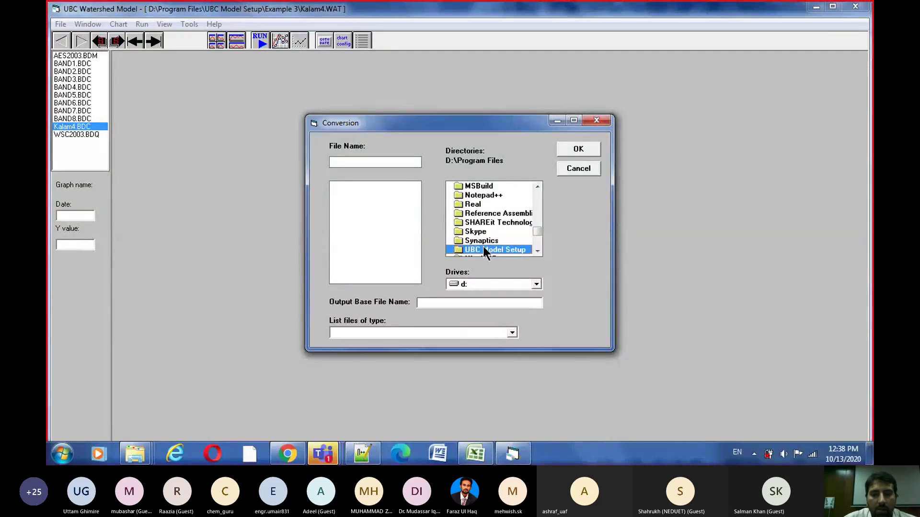
pyautogui.doubleClick(483, 247)
pyautogui.click(477, 213)
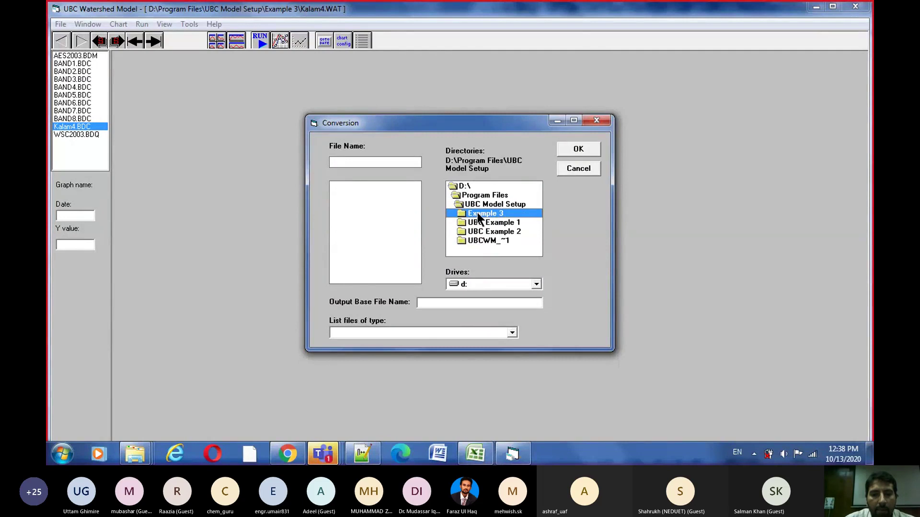
pyautogui.doubleClick(477, 212)
pyautogui.click(364, 264)
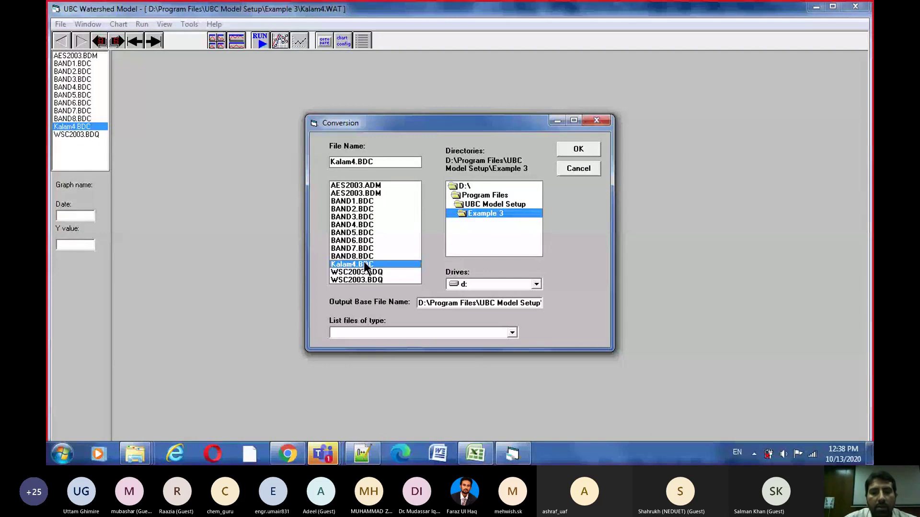
pyautogui.doubleClick(364, 264)
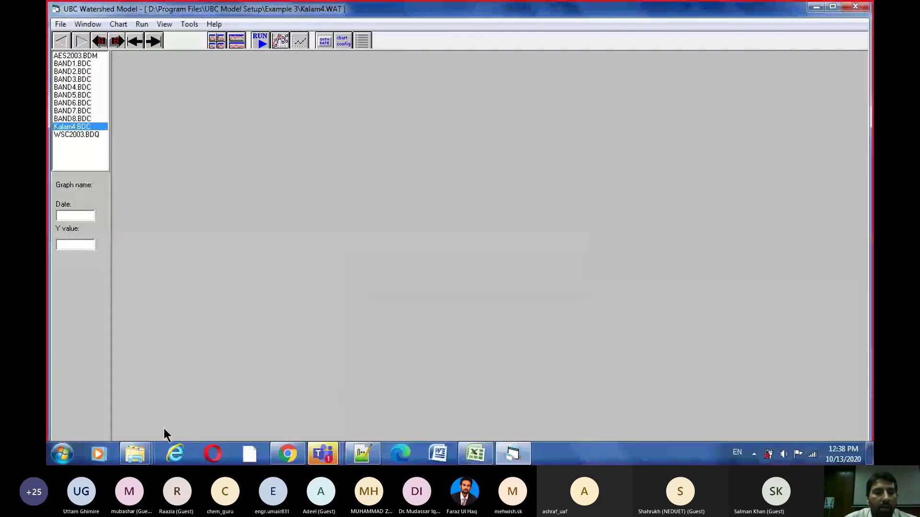
# Open the converted Kalam4.ADC from the VirtualStore Example 3 folder in Notepad++ and examine the values in its first data row
pyautogui.moveTo(135, 454)
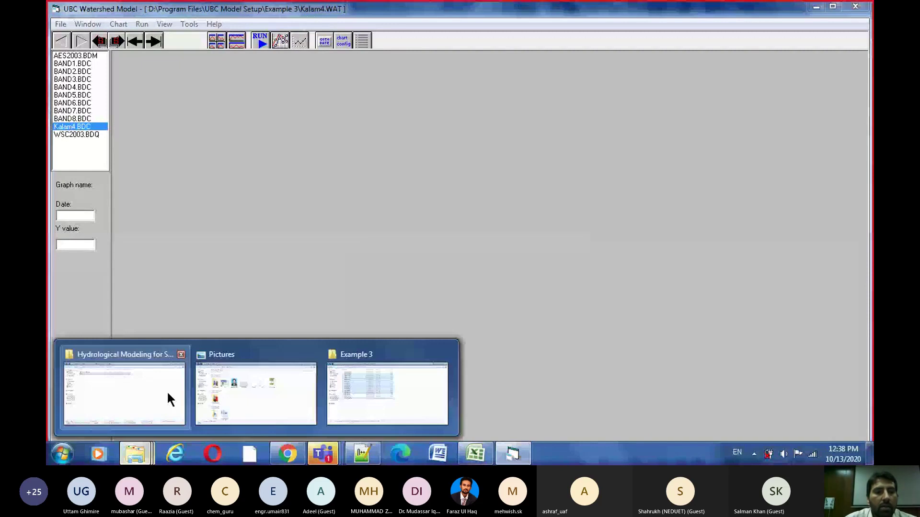
pyautogui.click(168, 394)
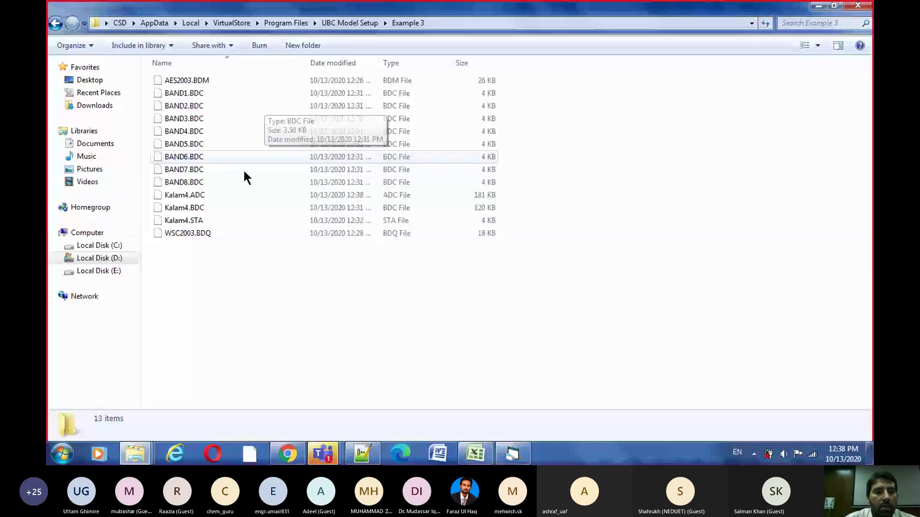
pyautogui.click(235, 196)
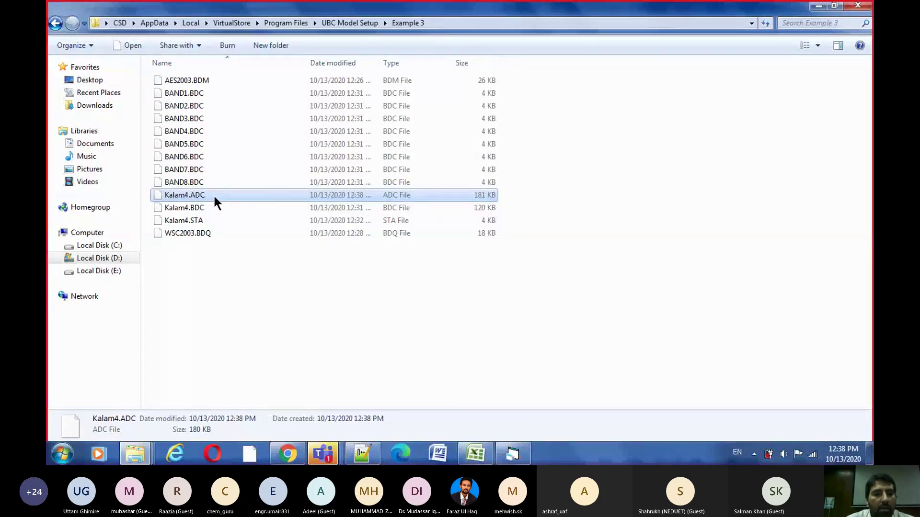
pyautogui.rightClick(214, 200)
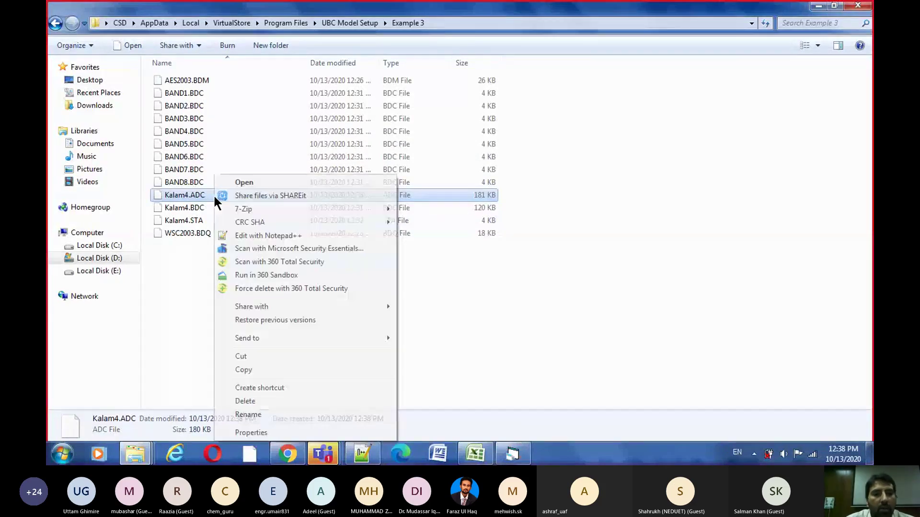
pyautogui.click(265, 235)
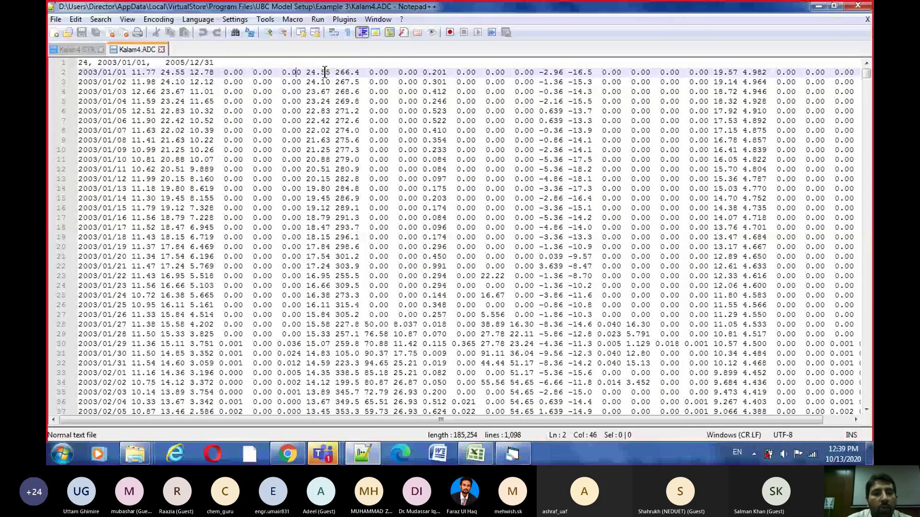
pyautogui.moveTo(286, 72); pyautogui.dragTo(359, 72)
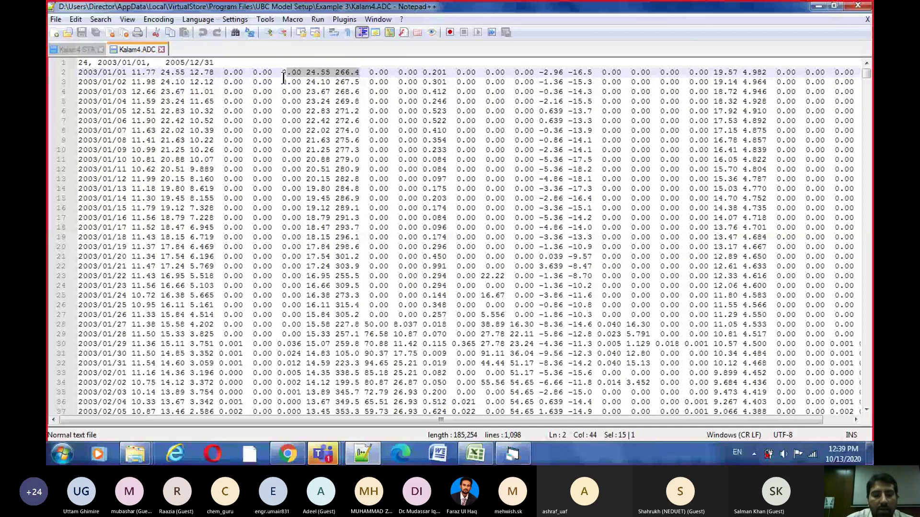
# Return to UBC Watershed Model and review the full BDC/BHC component list to identify the columns of the converted file
pyautogui.hotkey('alt', 'Tab')
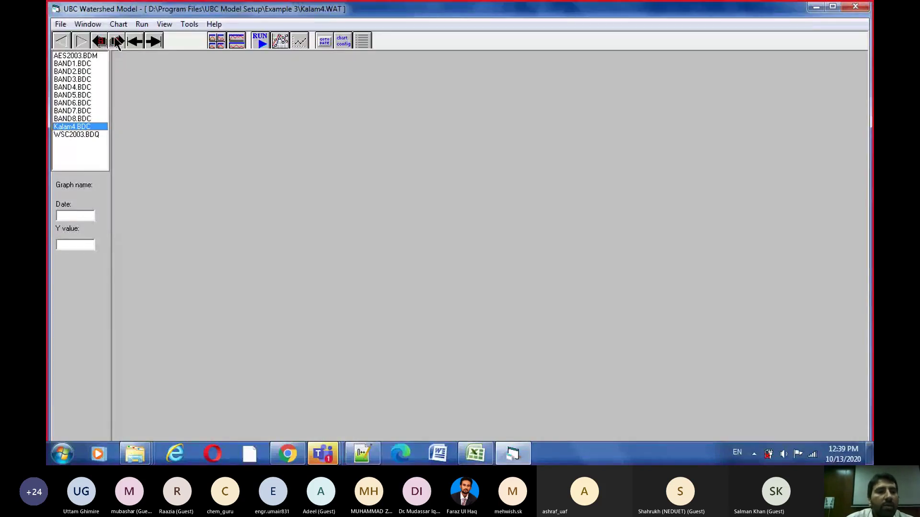
pyautogui.click(363, 41)
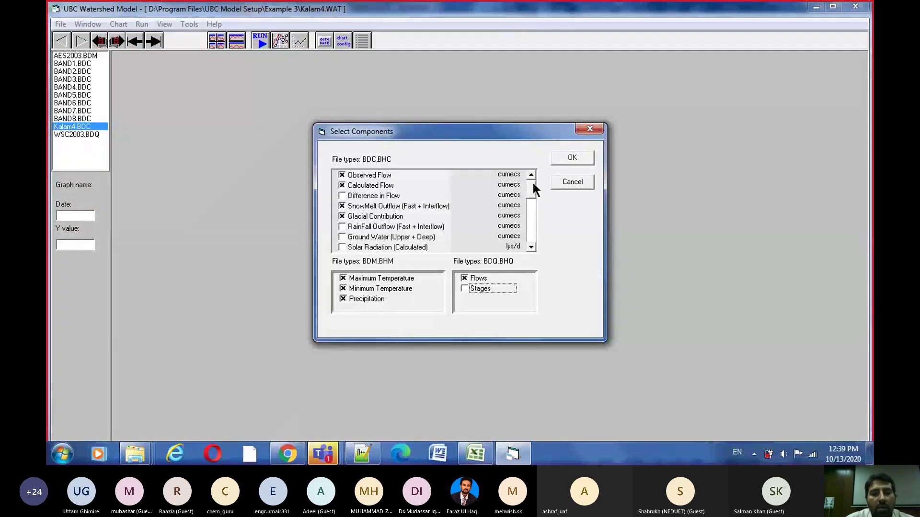
pyautogui.moveTo(532, 184); pyautogui.dragTo(534, 241)
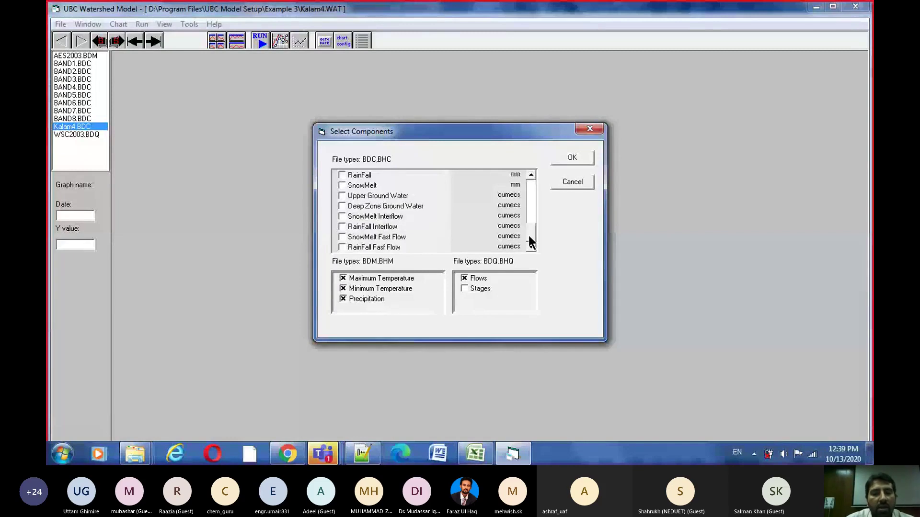
pyautogui.moveTo(528, 235); pyautogui.dragTo(526, 188)
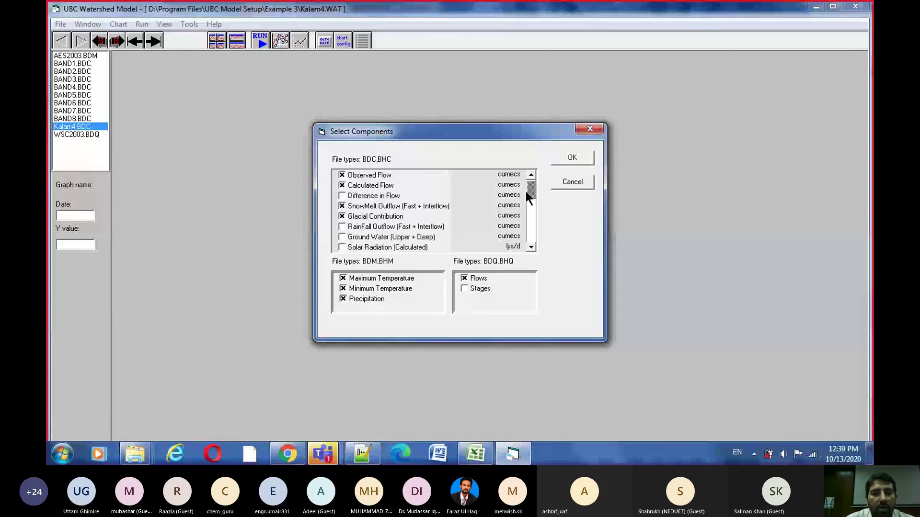
pyautogui.click(575, 161)
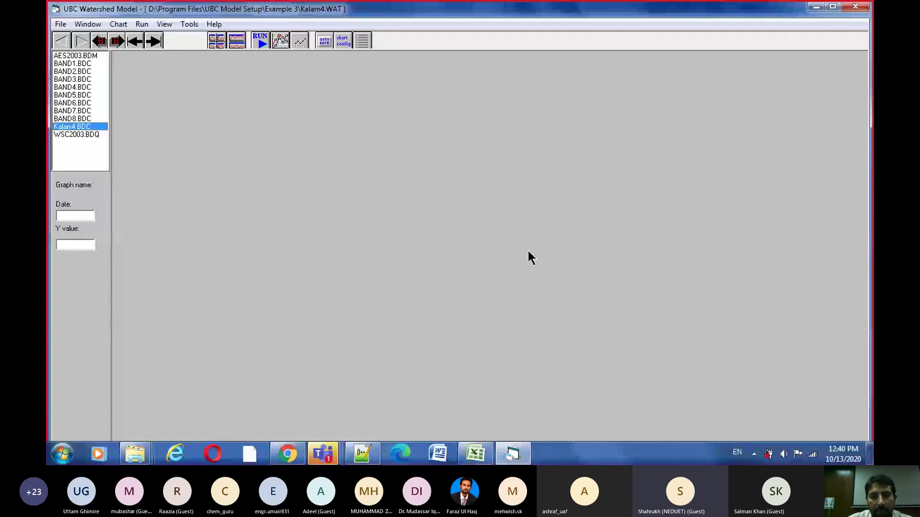
# Check the Microsoft Teams meeting window, and switch to Windows Explorer to locate Kalam4.STA in the VirtualStore Example 3 folder
pyautogui.click(323, 453)
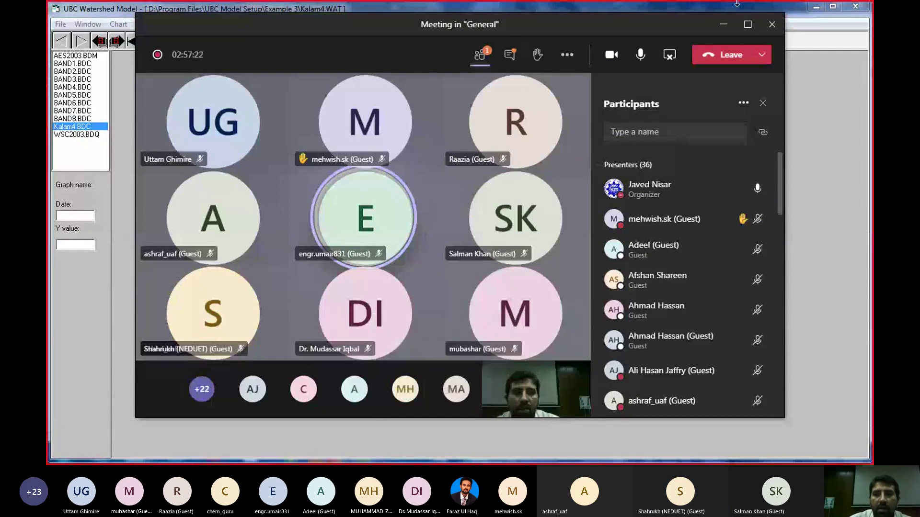
pyautogui.click(726, 26)
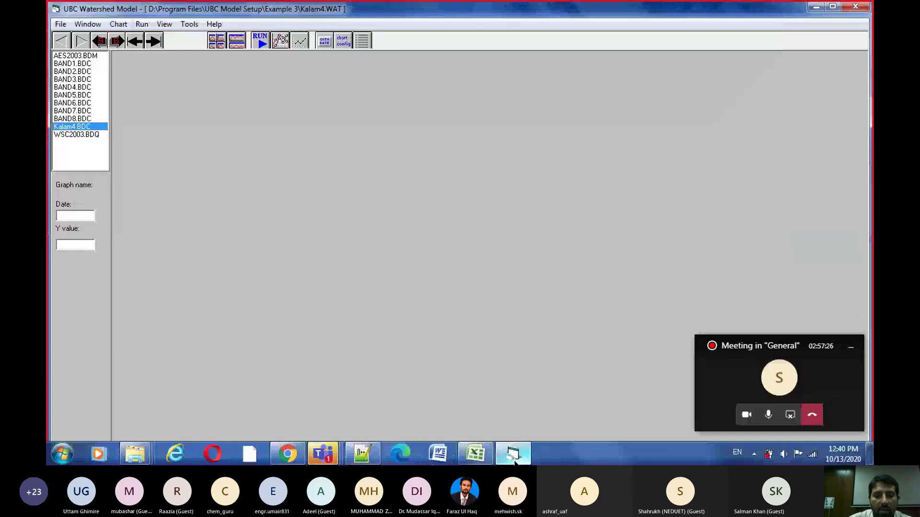
pyautogui.moveTo(135, 463)
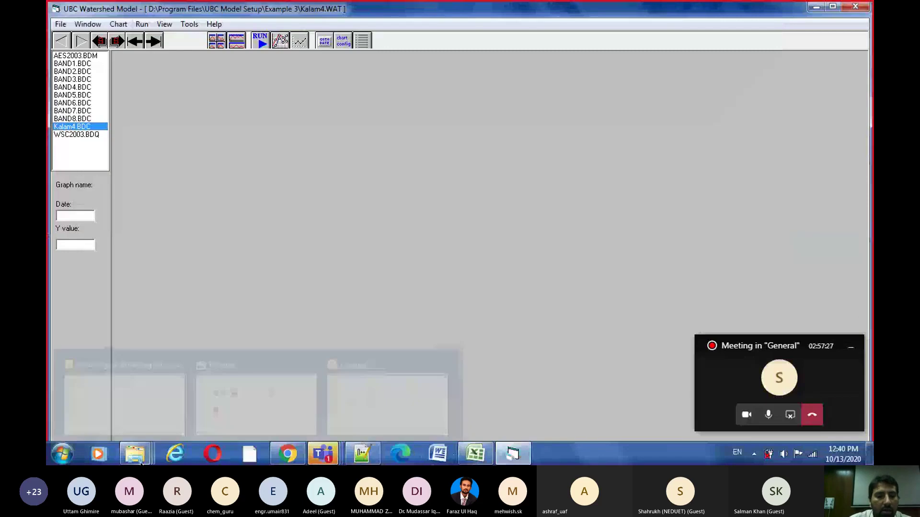
pyautogui.moveTo(150, 407)
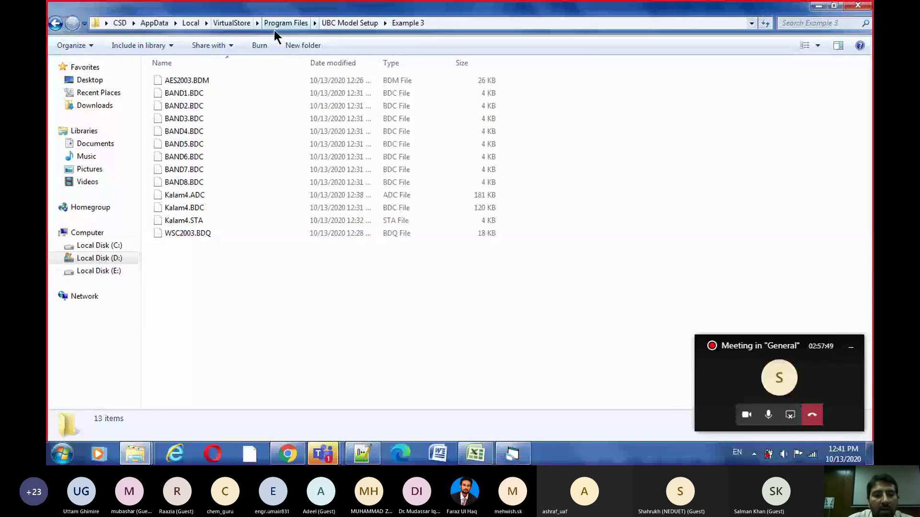
pyautogui.click(206, 221)
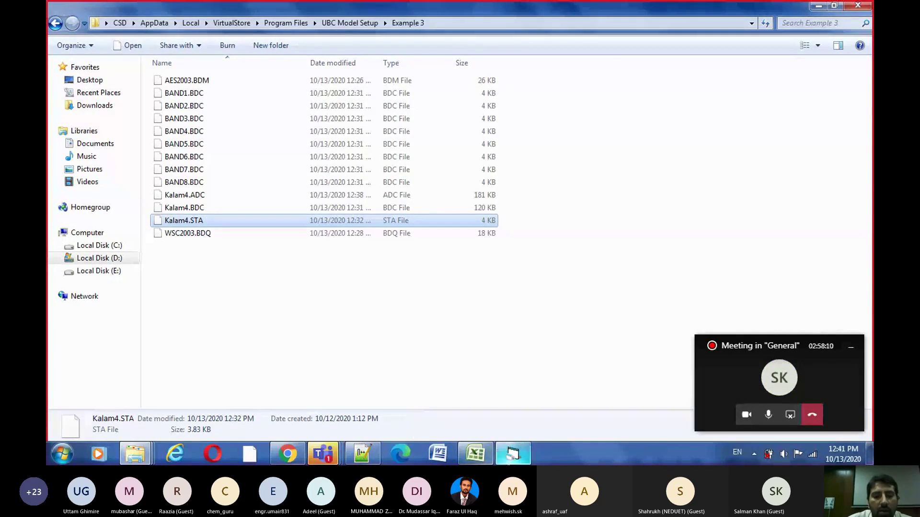
# Return to UBC Watershed Model and review the Chart Configuration options for the number of days shown on the chart
pyautogui.click(512, 454)
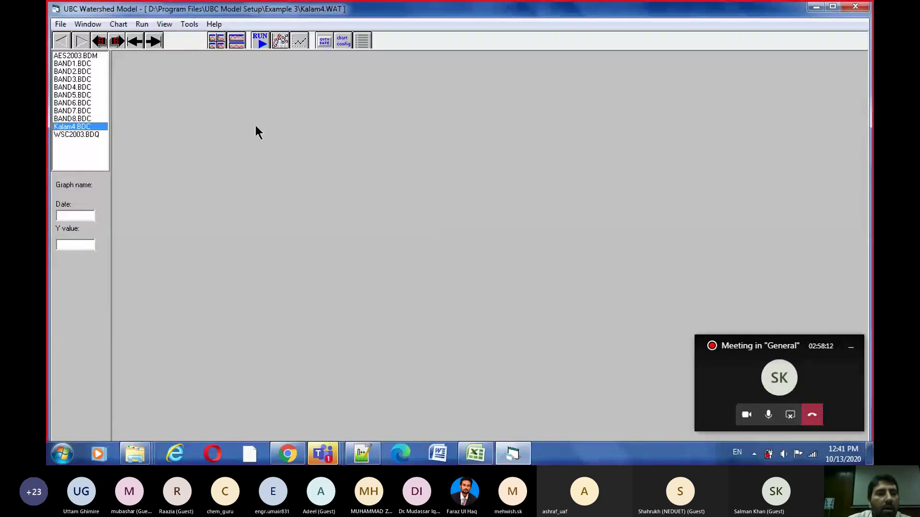
pyautogui.click(120, 26)
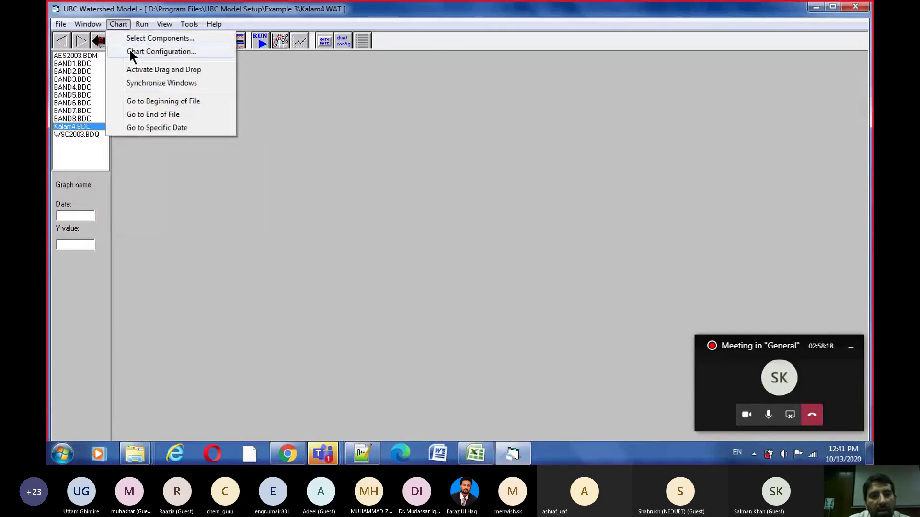
pyautogui.click(128, 50)
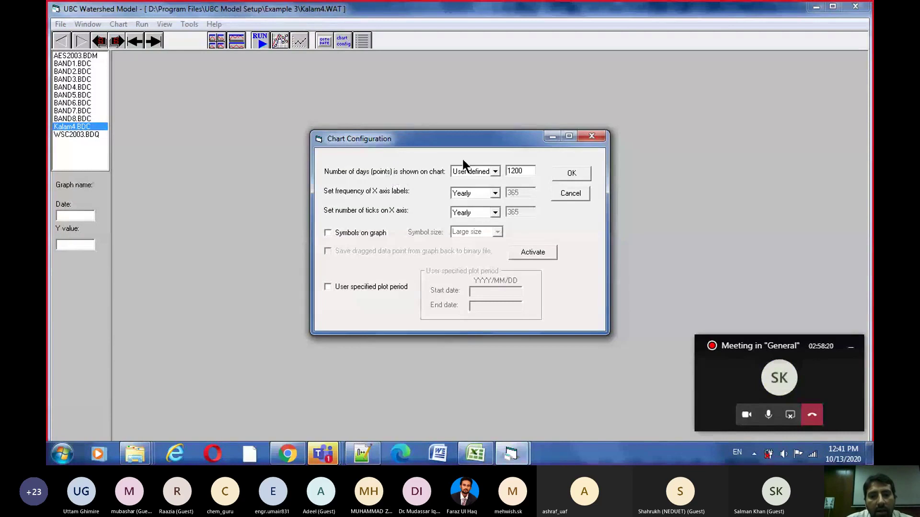
pyautogui.click(494, 173)
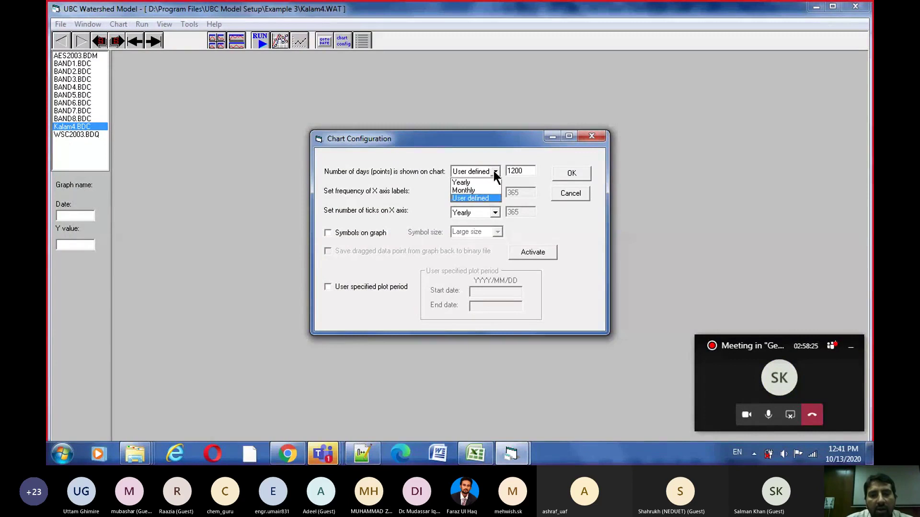
pyautogui.click(493, 172)
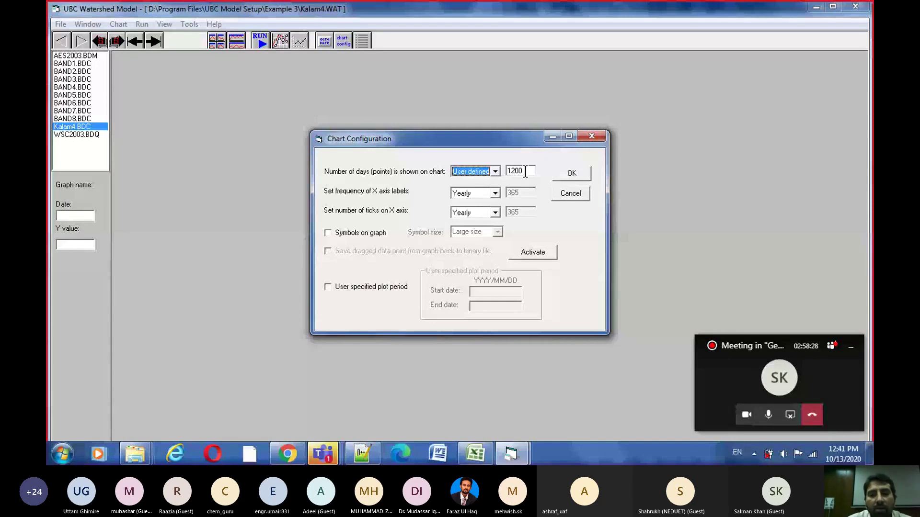
pyautogui.doubleClick(518, 171)
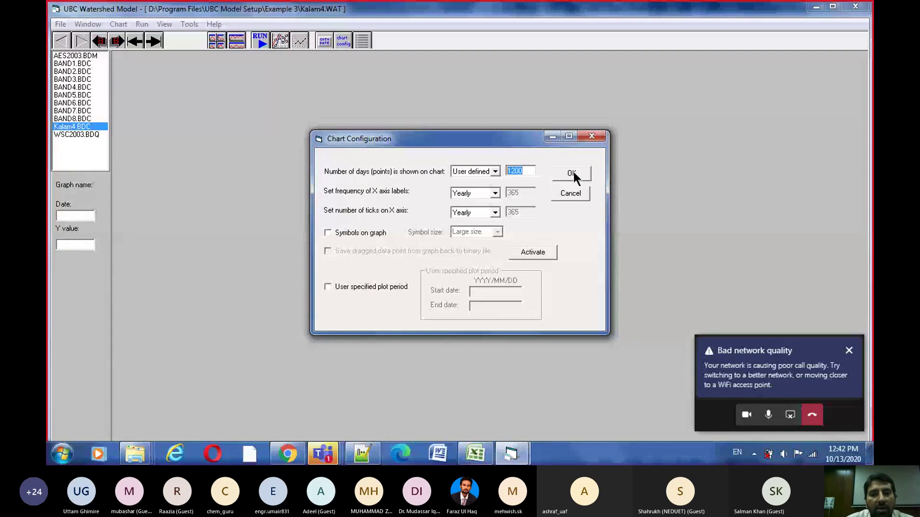
pyautogui.click(496, 171)
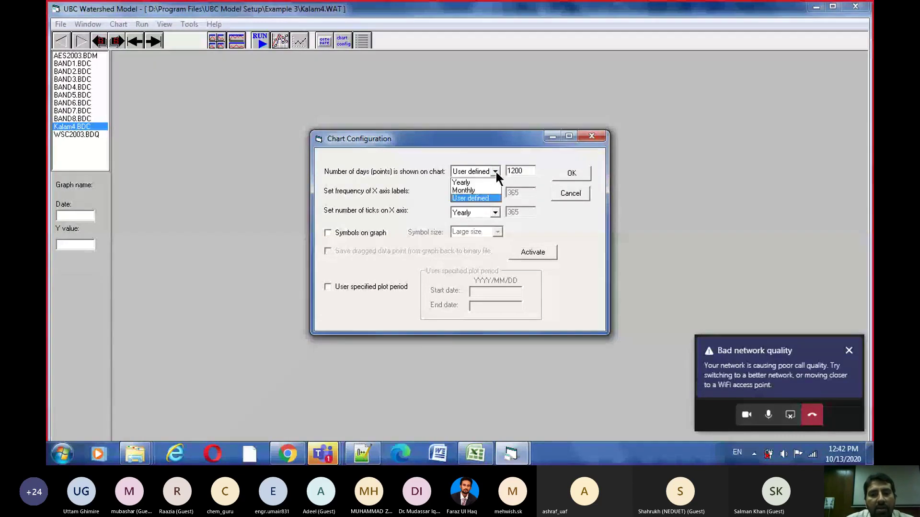
pyautogui.click(496, 171)
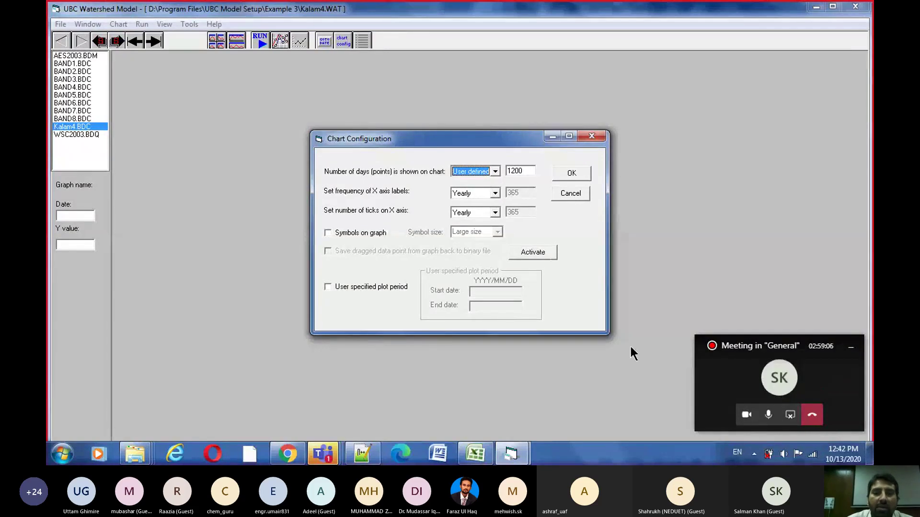
# Turn off the camera in the Microsoft Teams meeting and minimise the floating call window
pyautogui.click(746, 417)
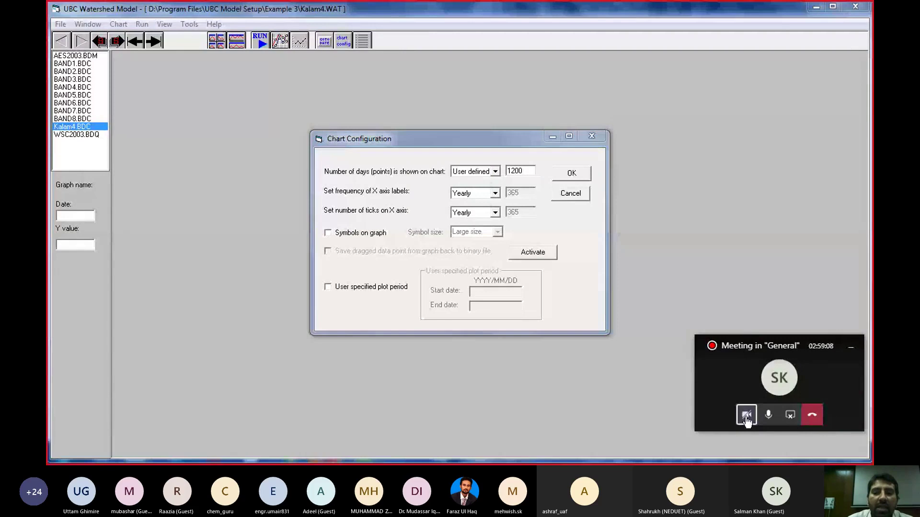
pyautogui.click(851, 346)
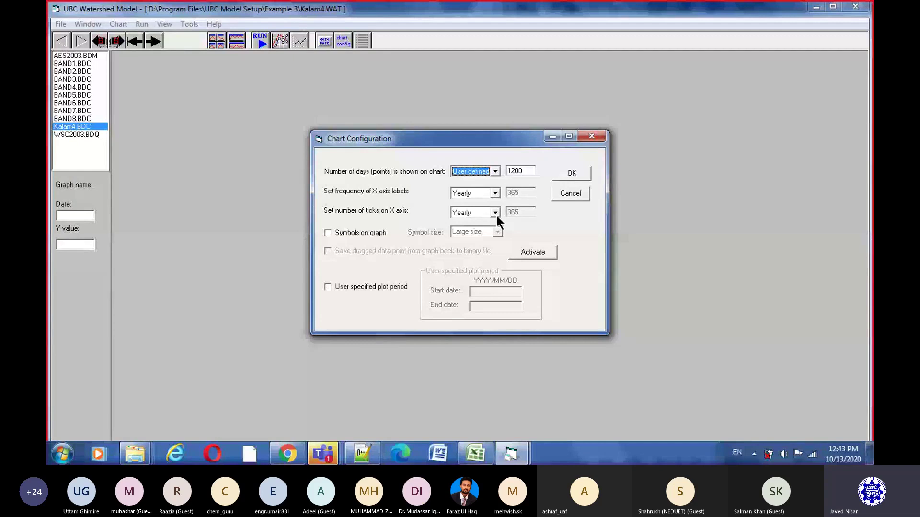
# Cancel Chart Configuration, close UBC Watershed Model and its statistics report, and switch back to the Microsoft Teams meeting
pyautogui.click(568, 194)
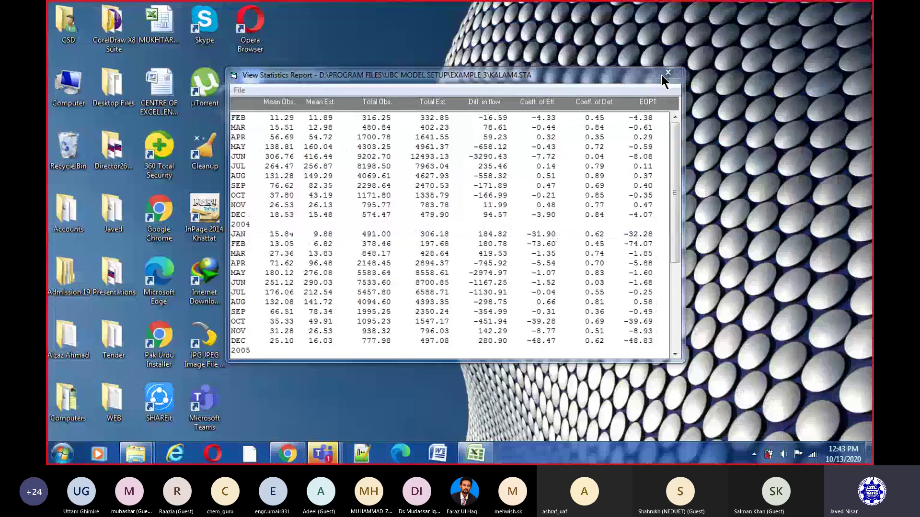
pyautogui.click(663, 74)
pyautogui.moveTo(325, 460)
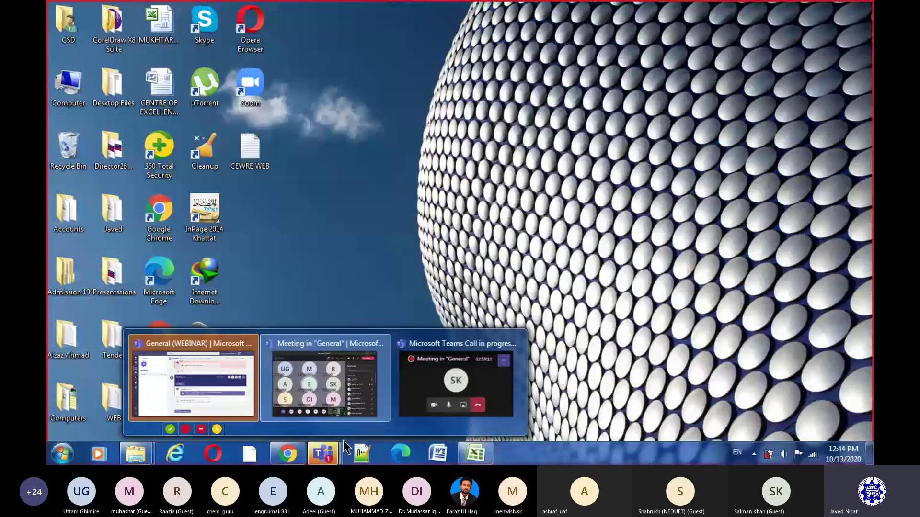
pyautogui.click(342, 400)
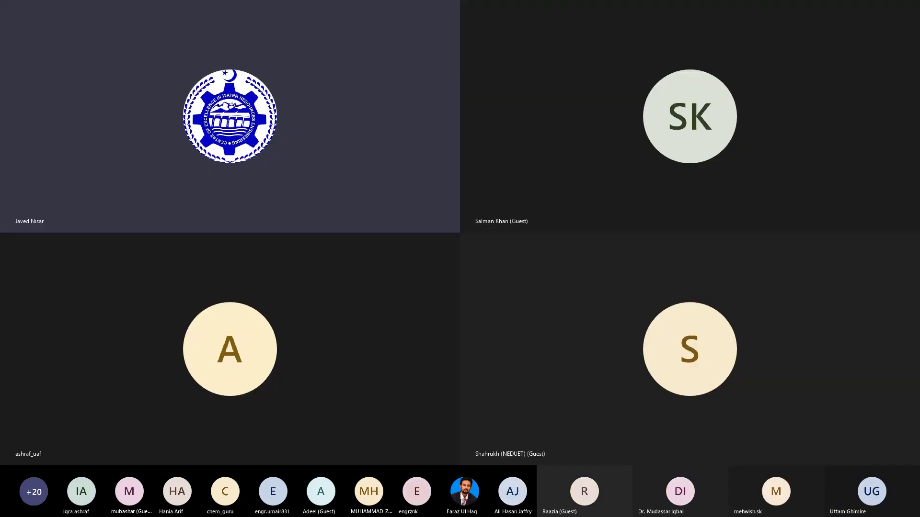